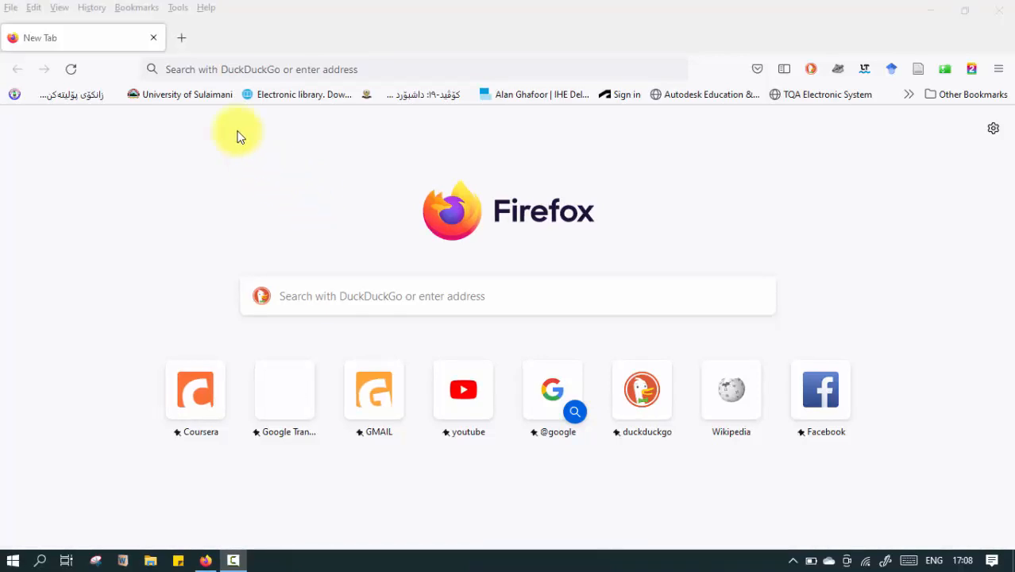
Open the qgis.org website in a new browser tab.
click(176, 38)
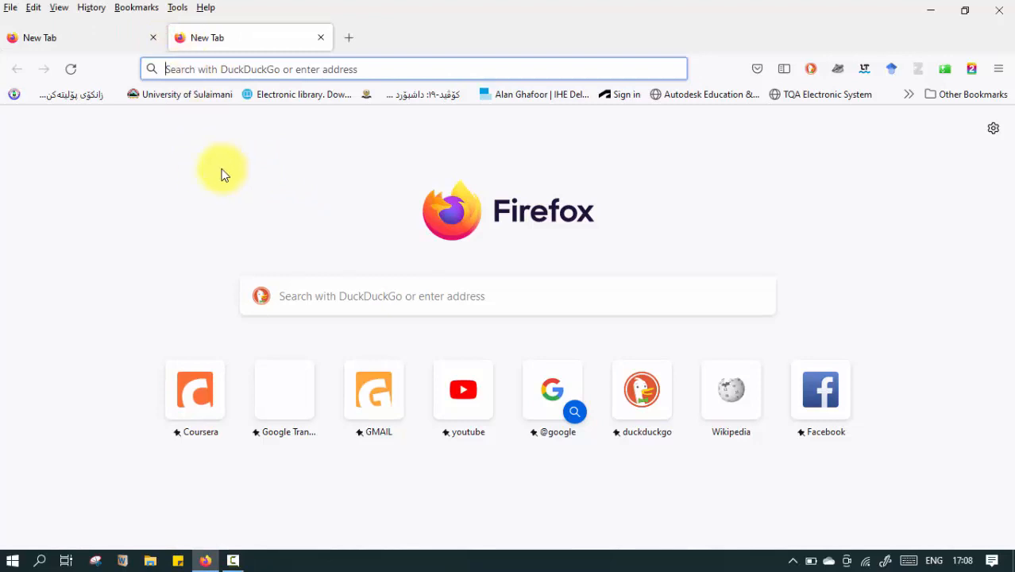
text(qgi)
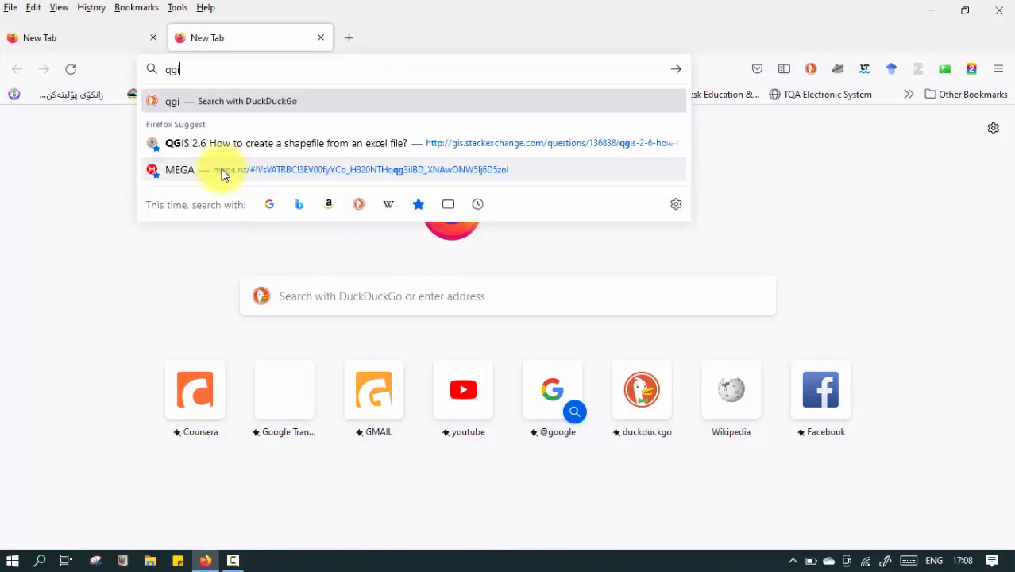
text(s.or)
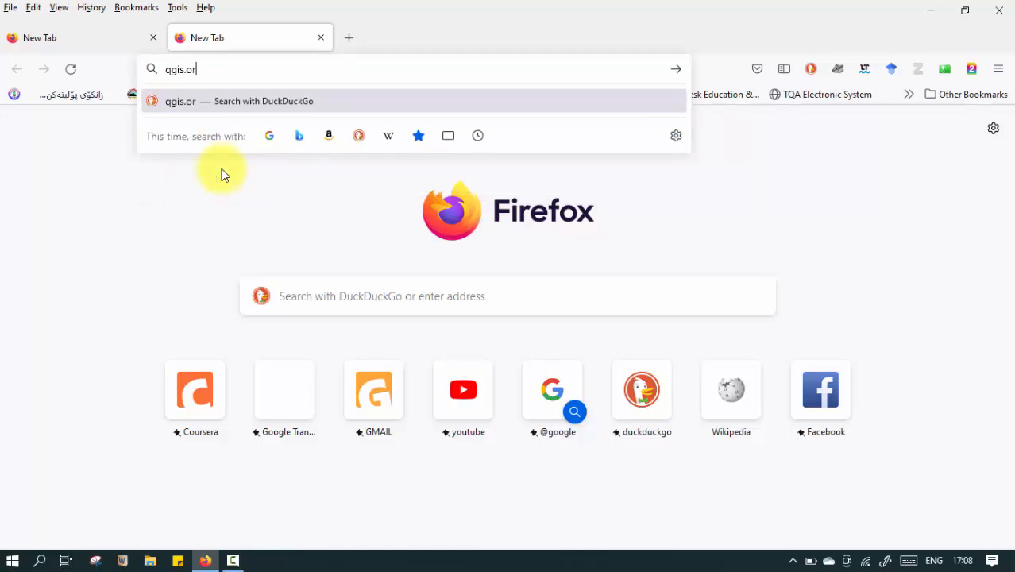
text(g)
key(Return)
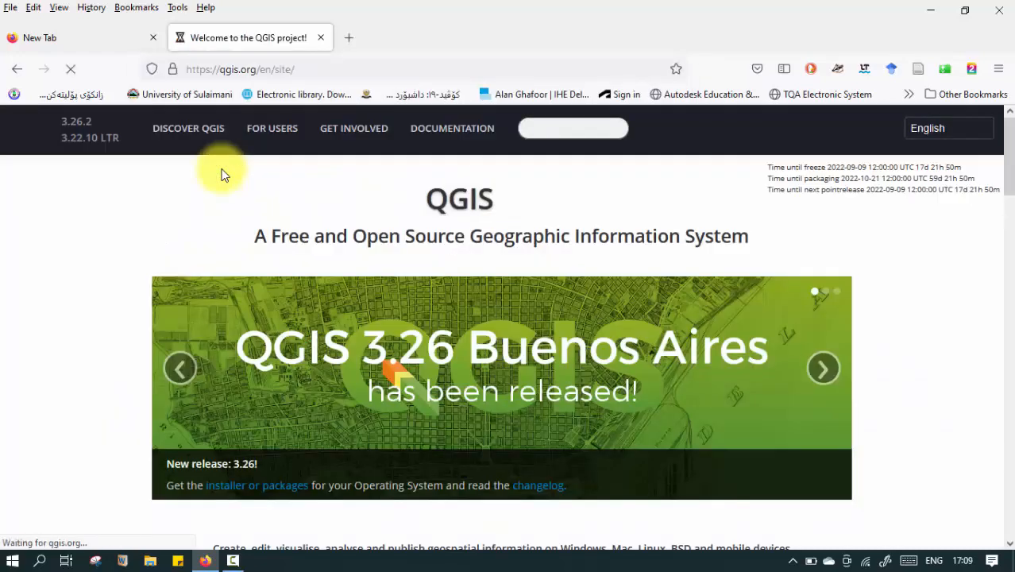
Go to the QGIS documentation page and open the QGIS Training manual for version 3.22.
click(457, 134)
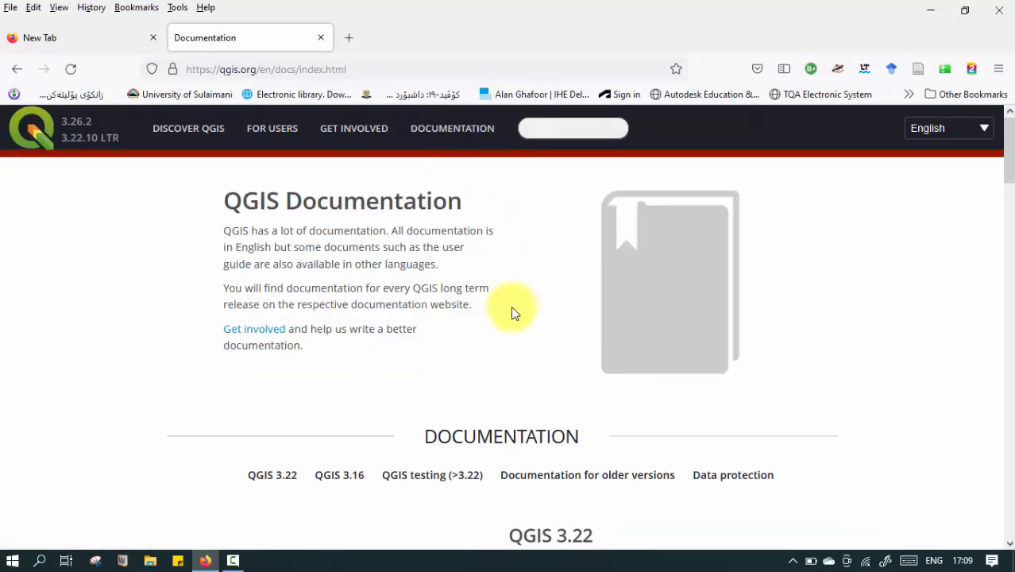
scroll(511, 306, down, 3)
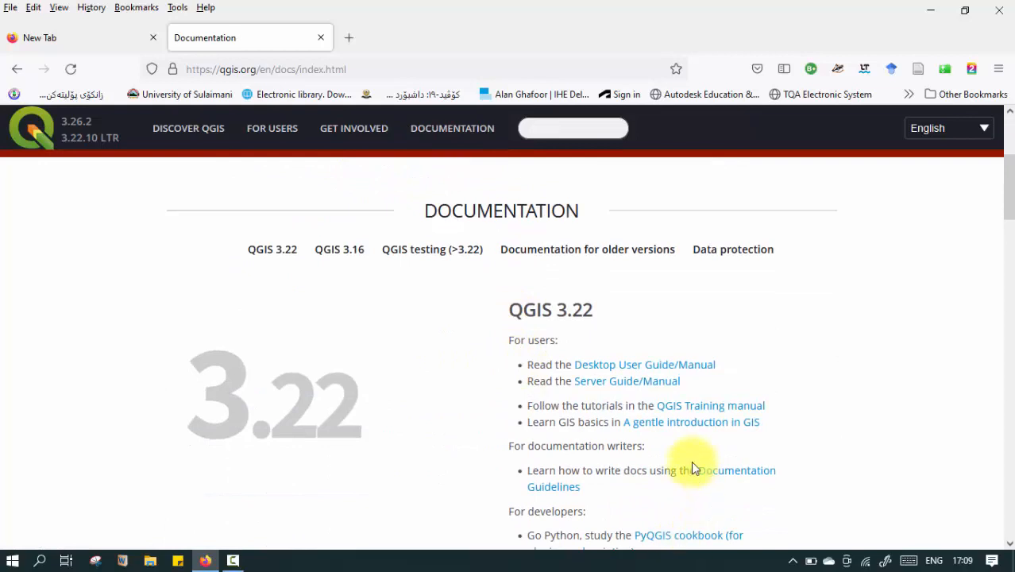
scroll(691, 457, down, 1)
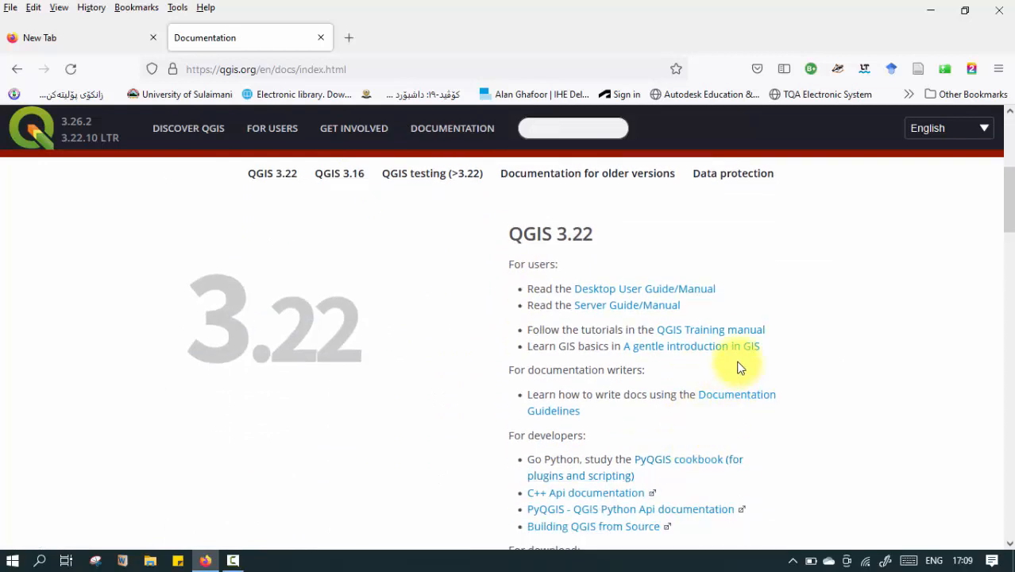
click(726, 334)
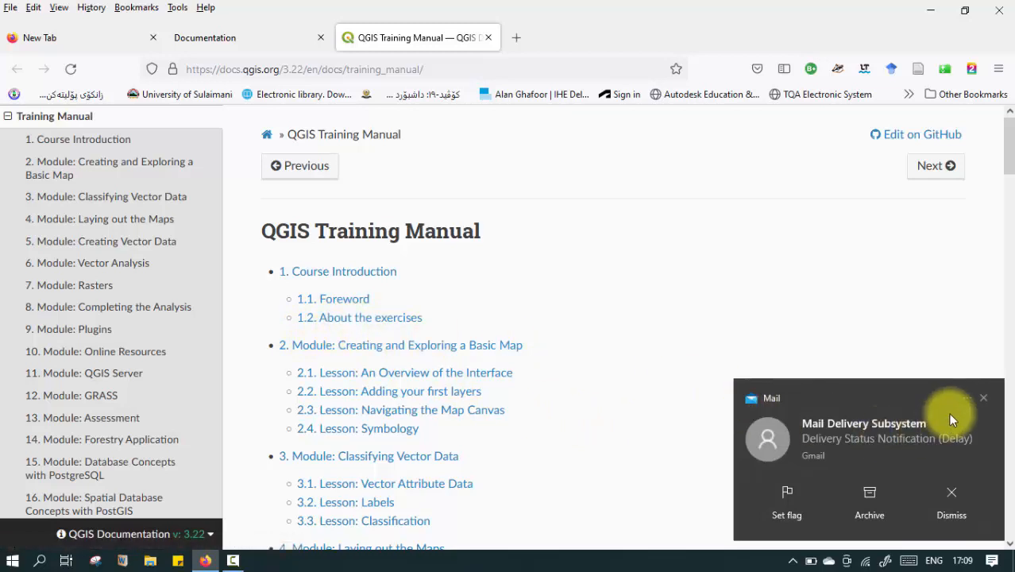
Dismiss the mail notification and open section 1.2 About the exercises at its 1.2.3 Data part.
click(983, 398)
click(379, 318)
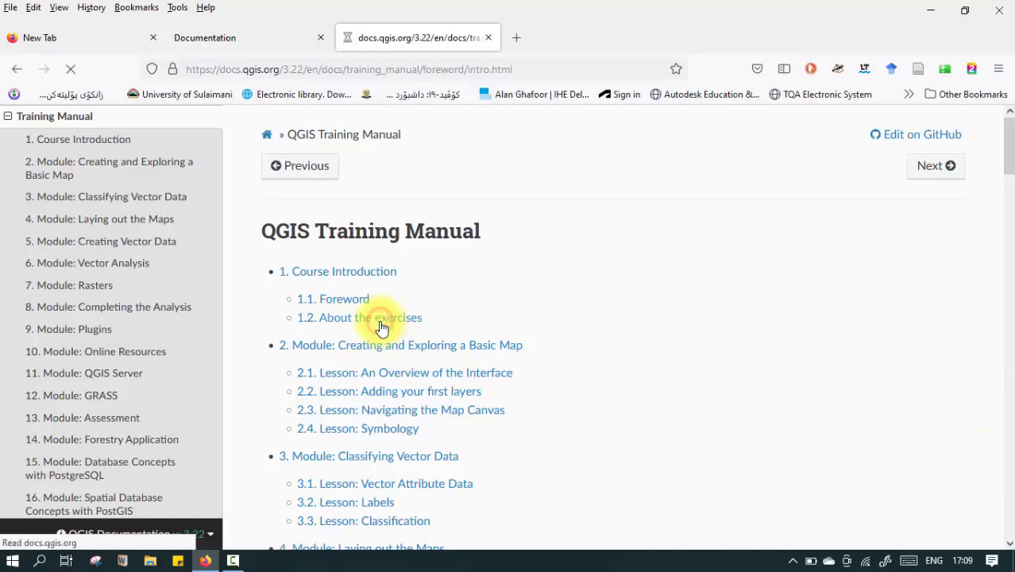
scroll(402, 272, down, 3)
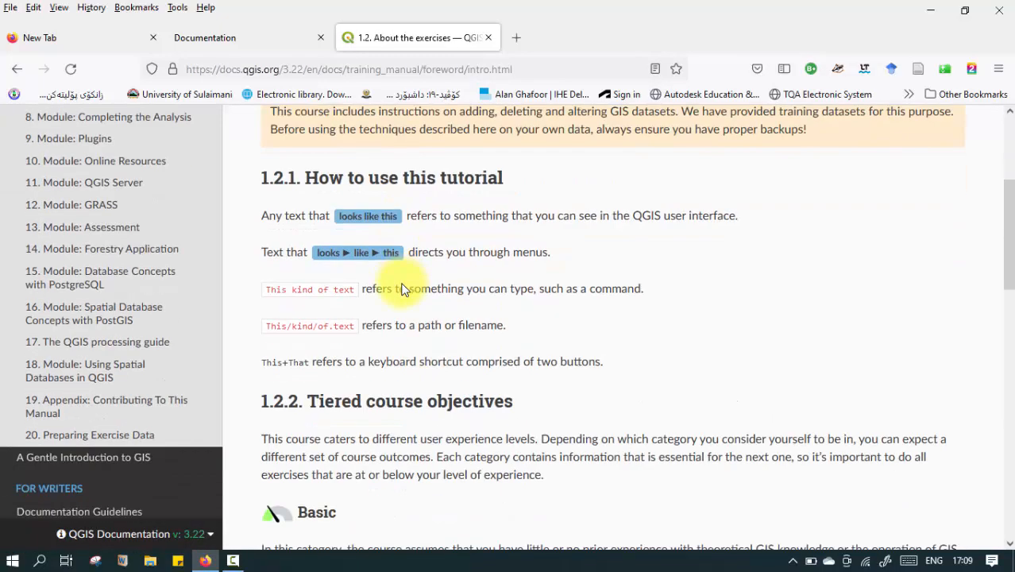
scroll(402, 291, down, 10)
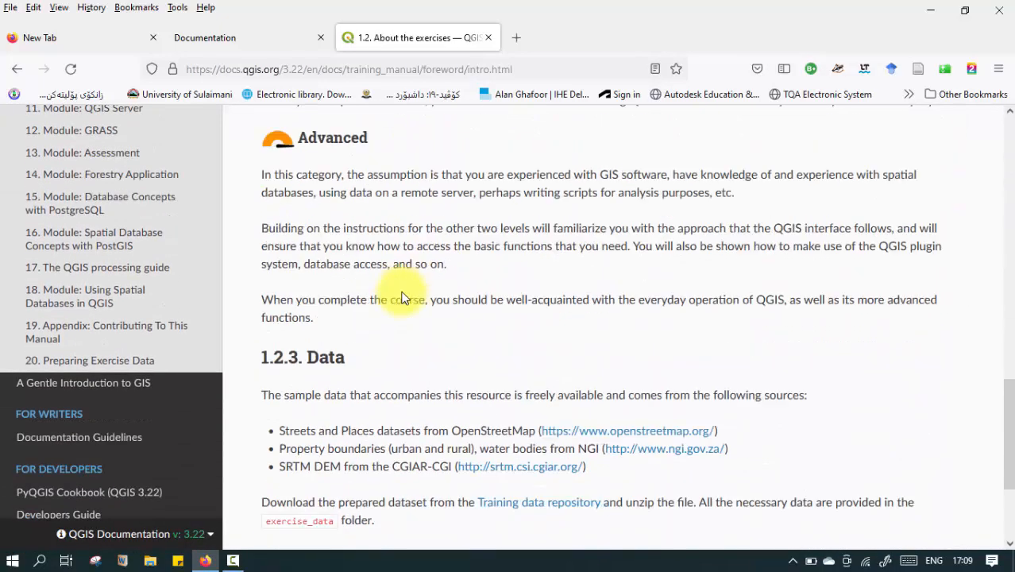
scroll(402, 298, down, 2)
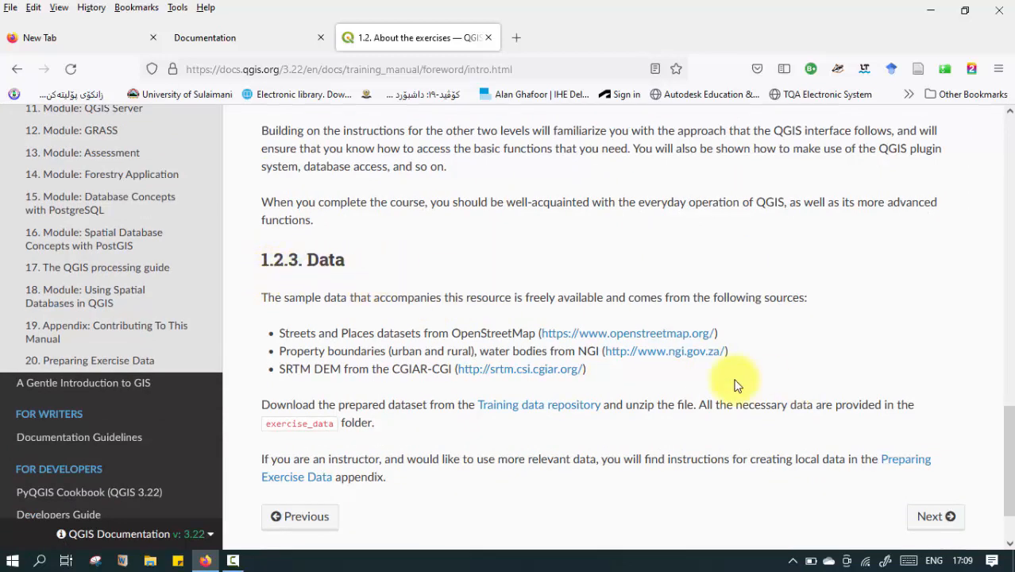
scroll(620, 326, down, 2)
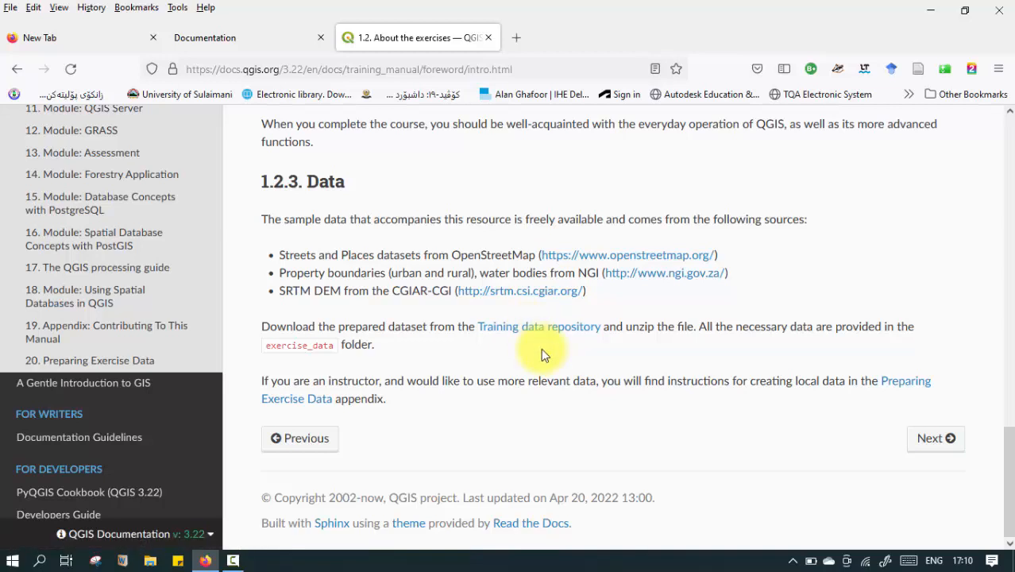
Start downloading QGIS-Training-Data-release_3.22.zip from the Training data repository, and cancel the download.
scroll(541, 351, up, 5)
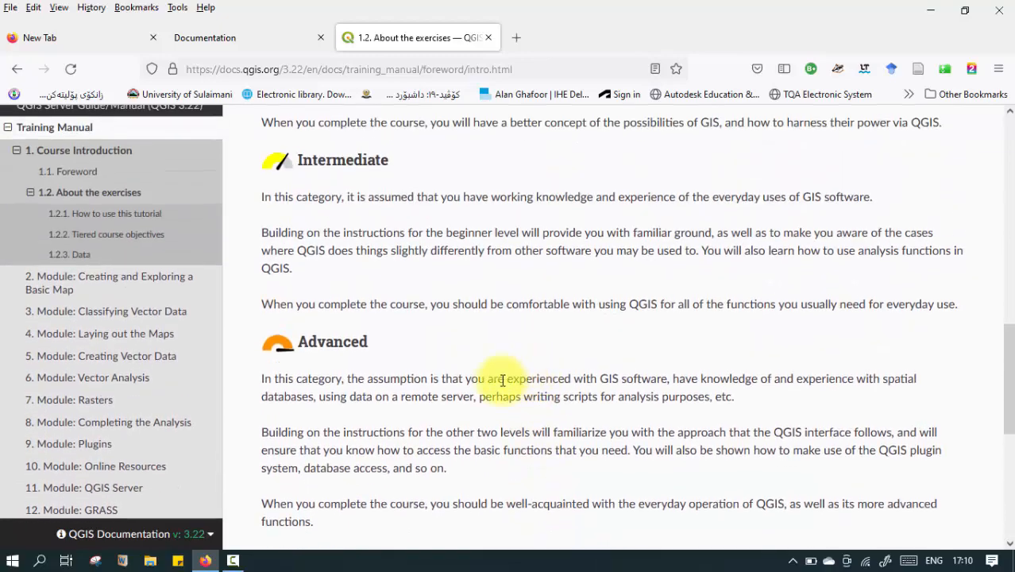
scroll(362, 270, up, 3)
scroll(256, 363, down, 7)
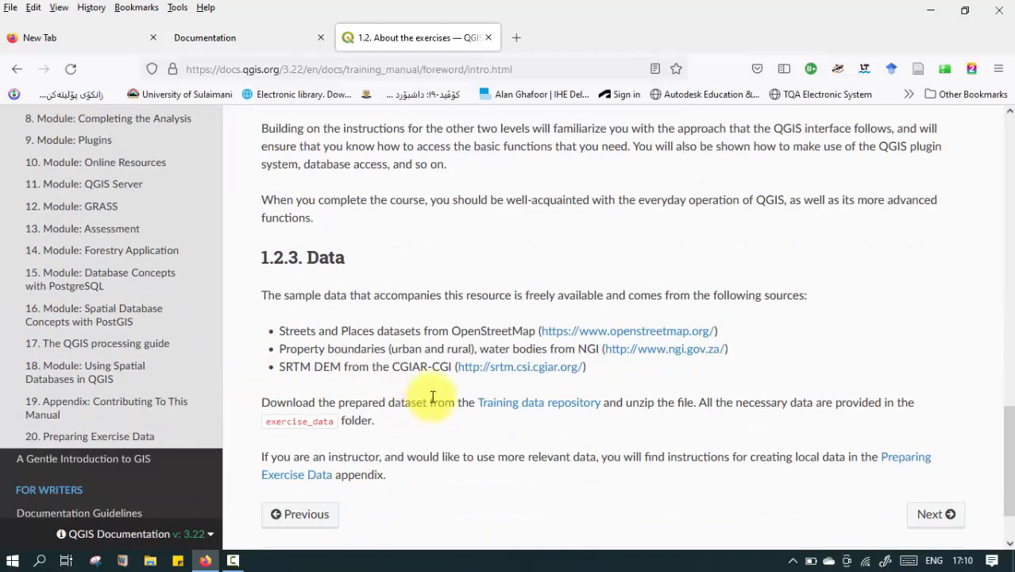
scroll(436, 403, down, 1)
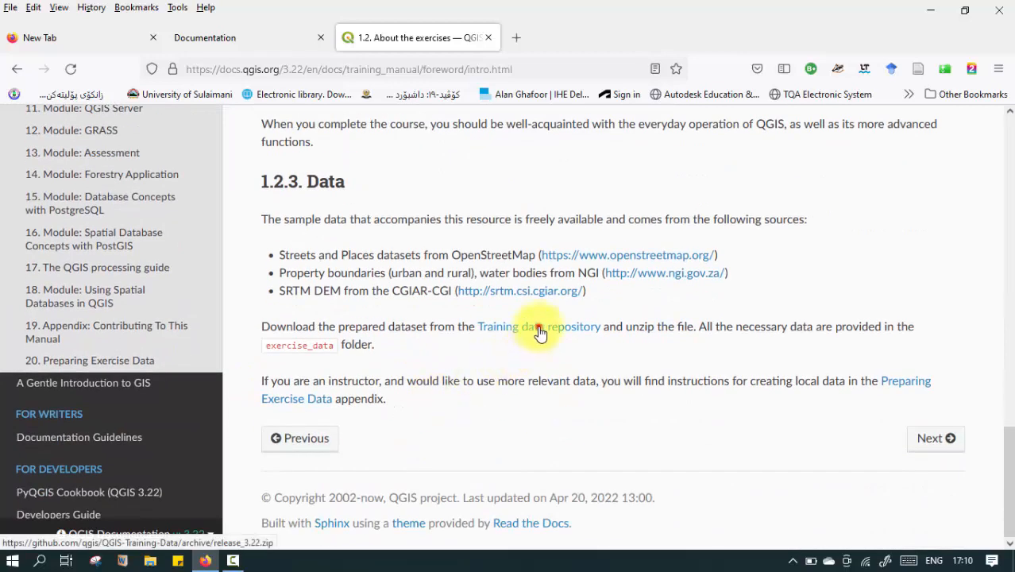
click(538, 332)
click(761, 72)
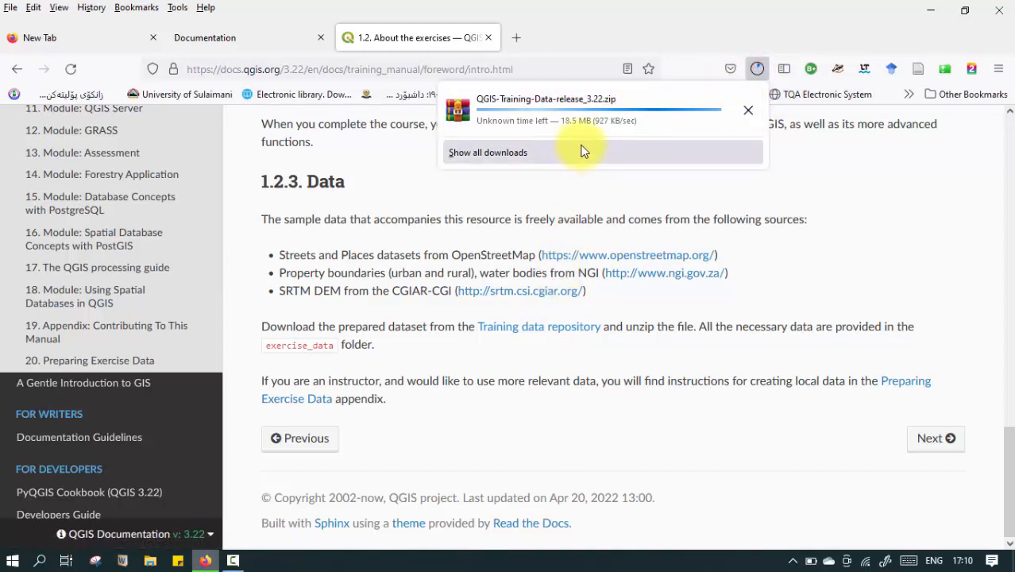
click(749, 114)
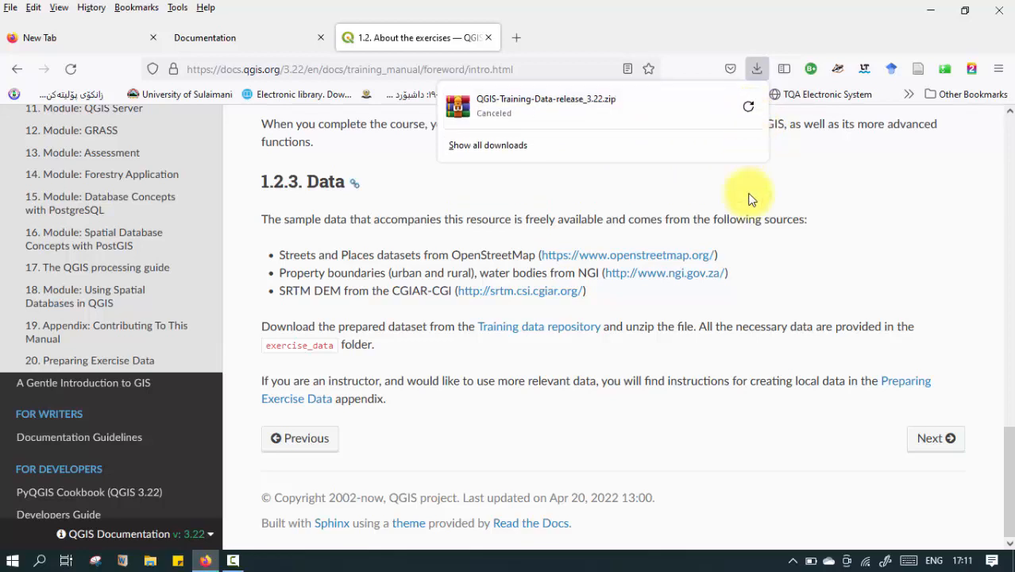
click(774, 267)
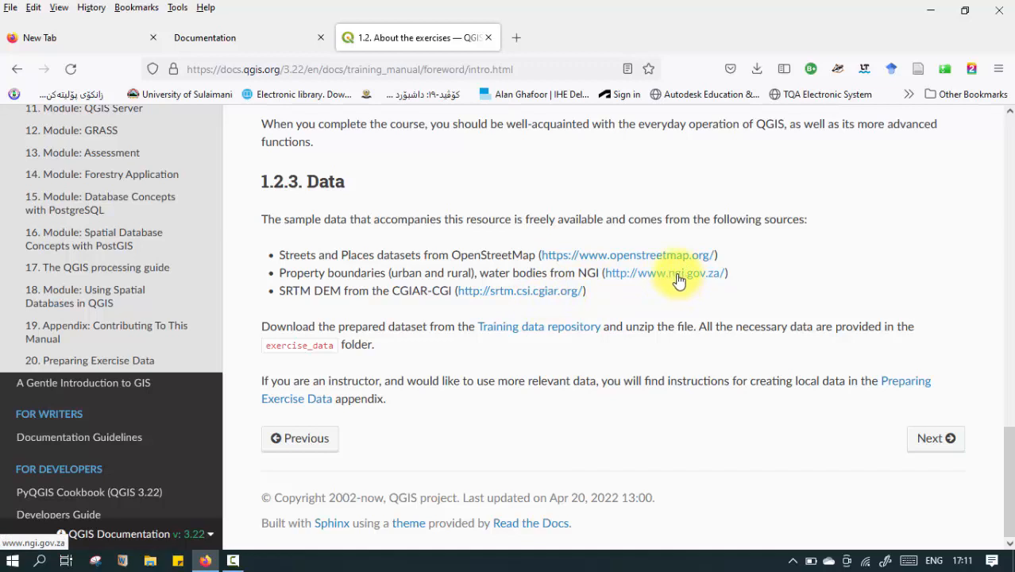
Open the ngi.gov.za and srtm.csi.cgiar.org data sources in separate tabs and switch to the SRTM site.
drag(678, 281, 556, 36)
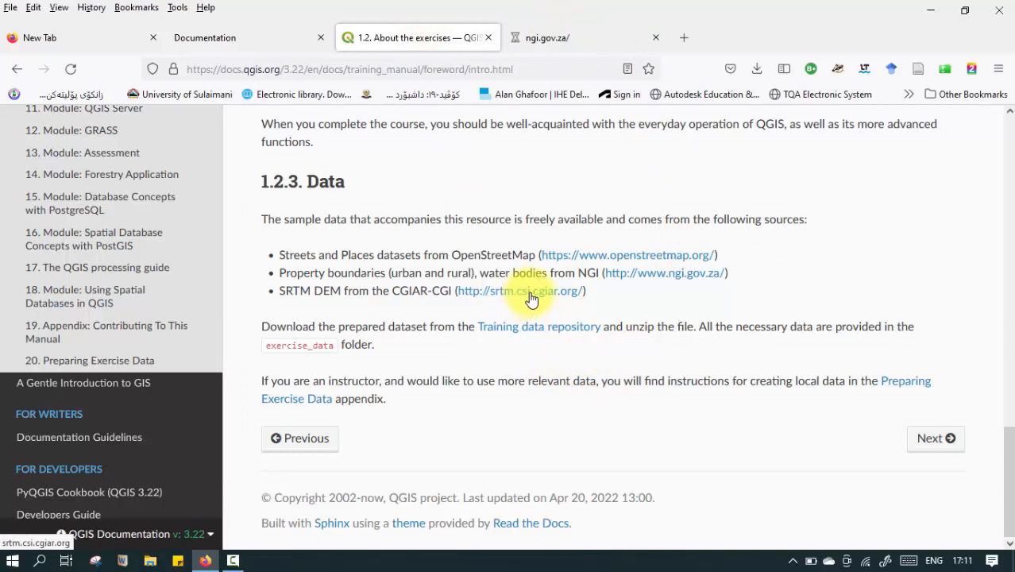
drag(530, 299, 724, 40)
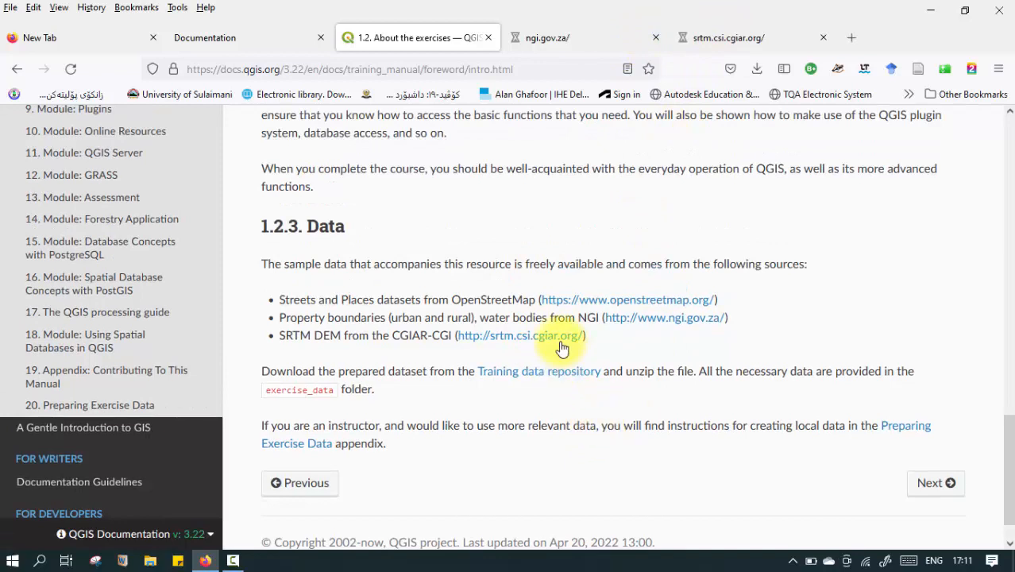
click(570, 44)
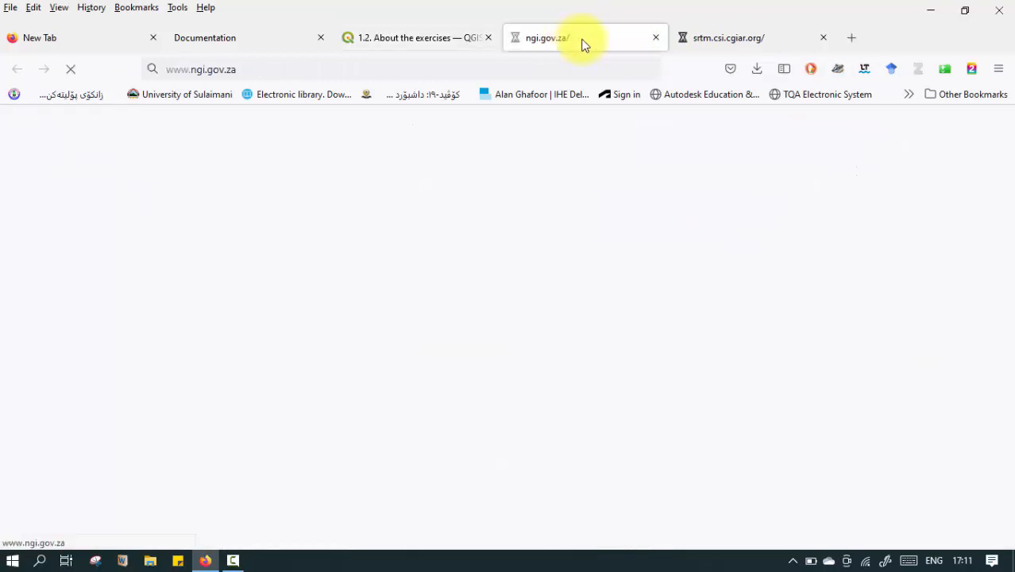
click(704, 41)
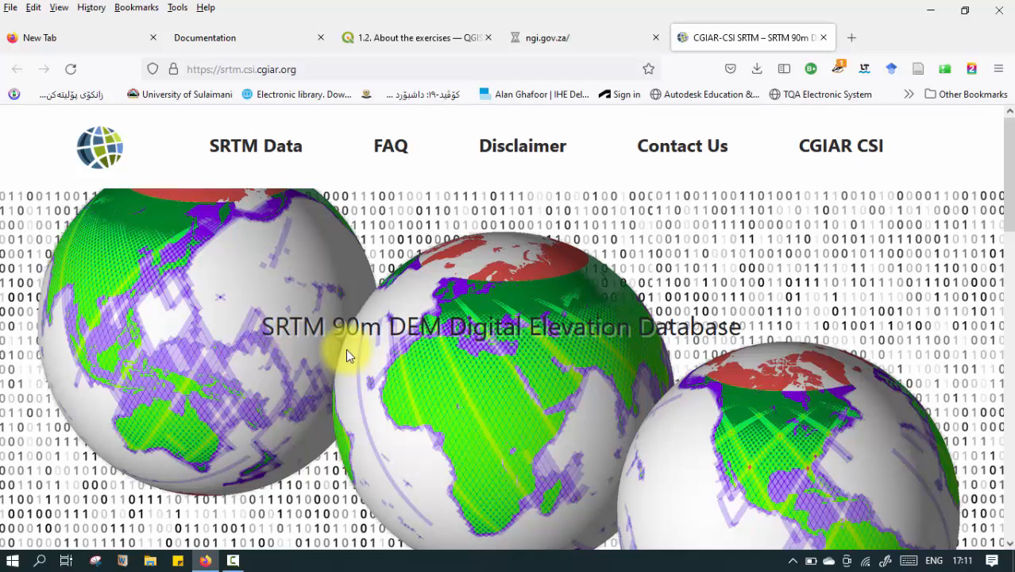
Examine the SRTM 90m DEM home page, including its coverage map, data description and mirror download information.
scroll(345, 348, down, 2)
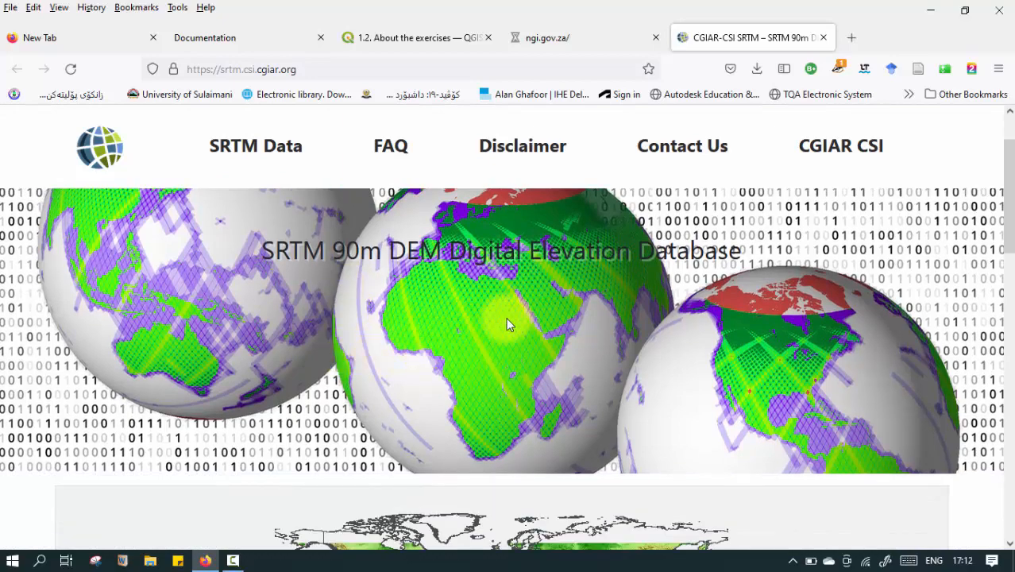
scroll(505, 318, down, 6)
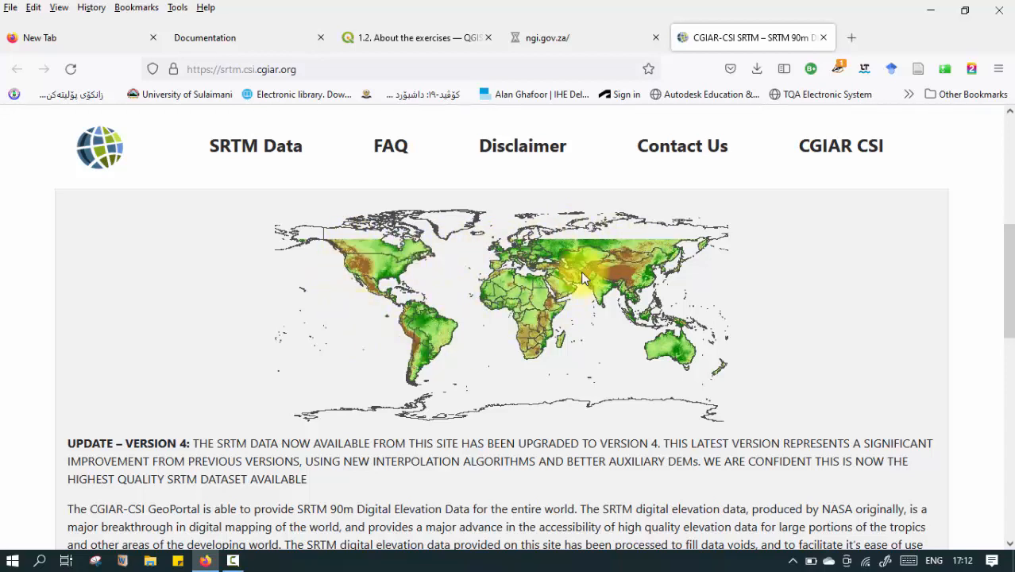
scroll(475, 338, down, 5)
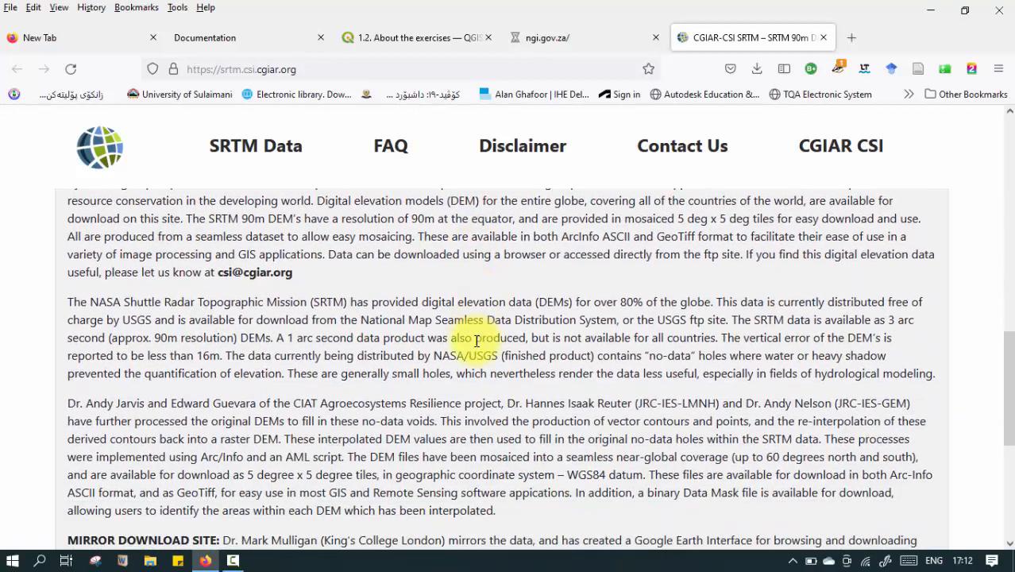
scroll(476, 340, down, 3)
scroll(453, 332, up, 2)
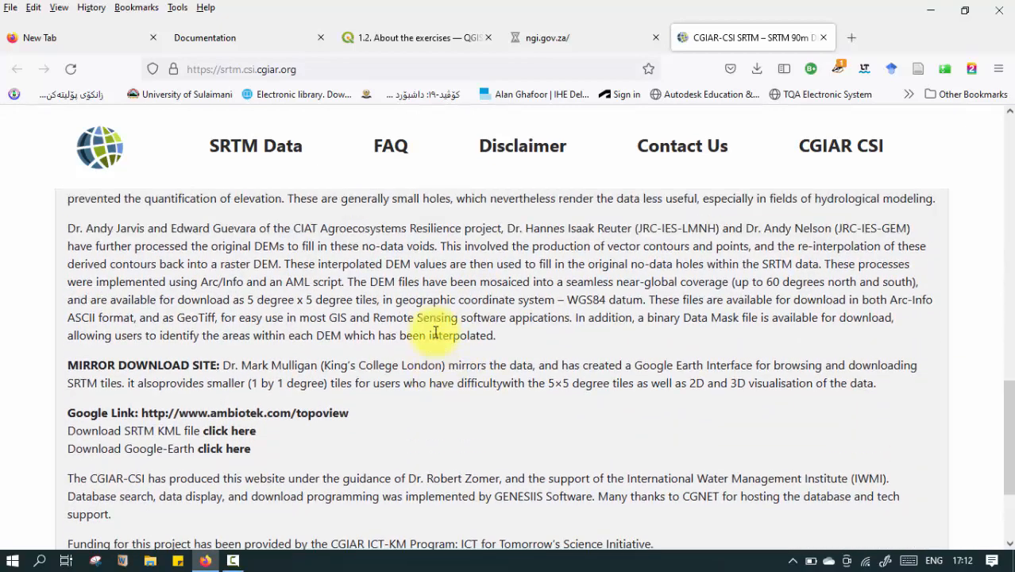
scroll(378, 348, up, 2)
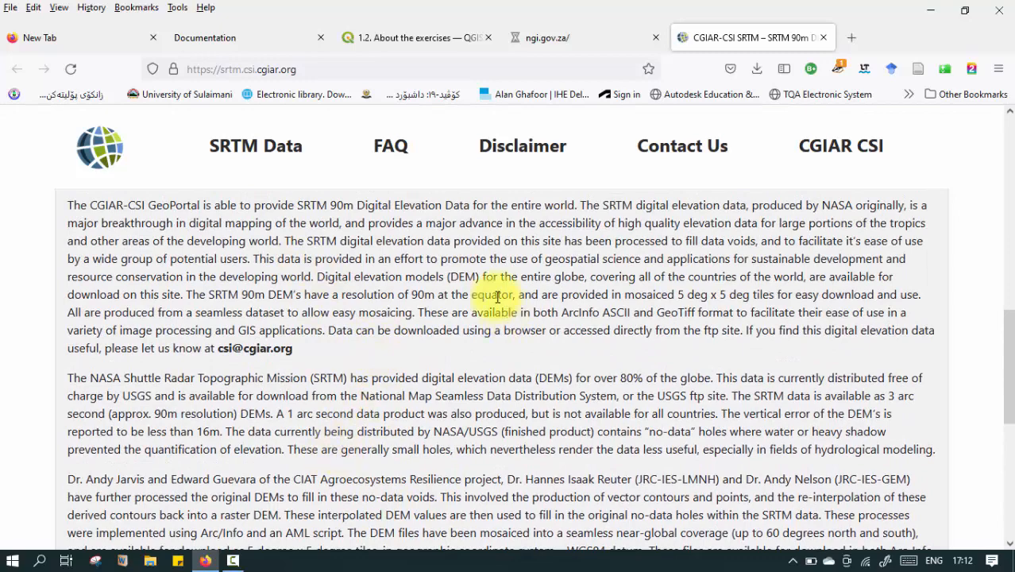
scroll(443, 331, down, 2)
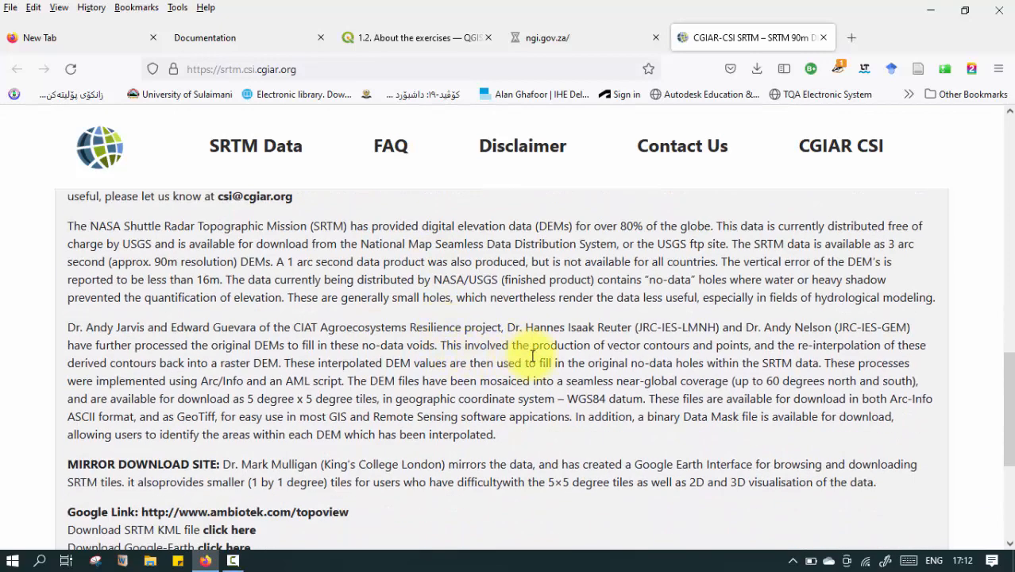
scroll(540, 364, down, 1)
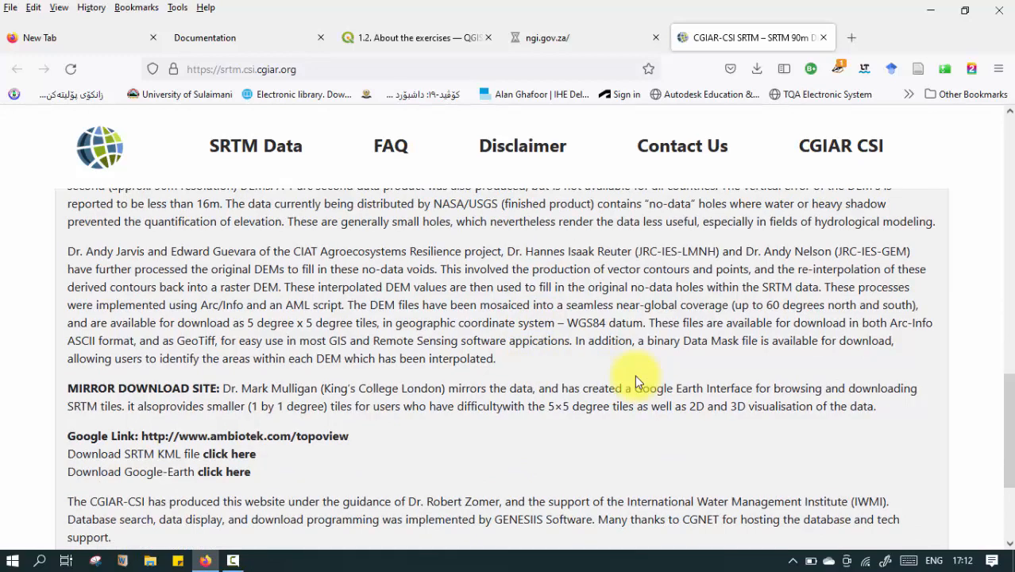
scroll(635, 379, down, 3)
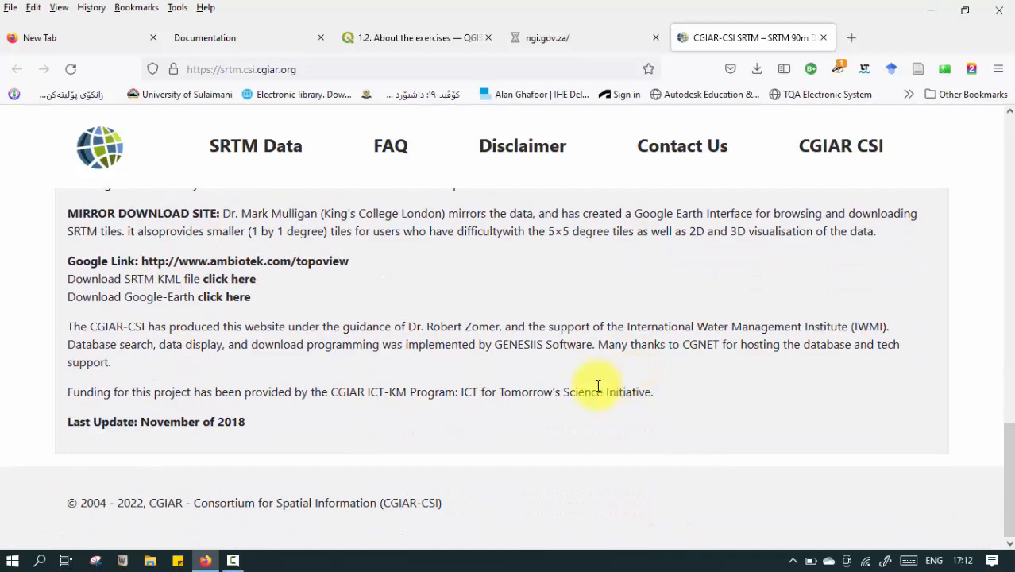
Open the SRTM Data page and go to the Download Manager's tile size, format and tile map section.
scroll(621, 381, up, 8)
scroll(265, 311, up, 5)
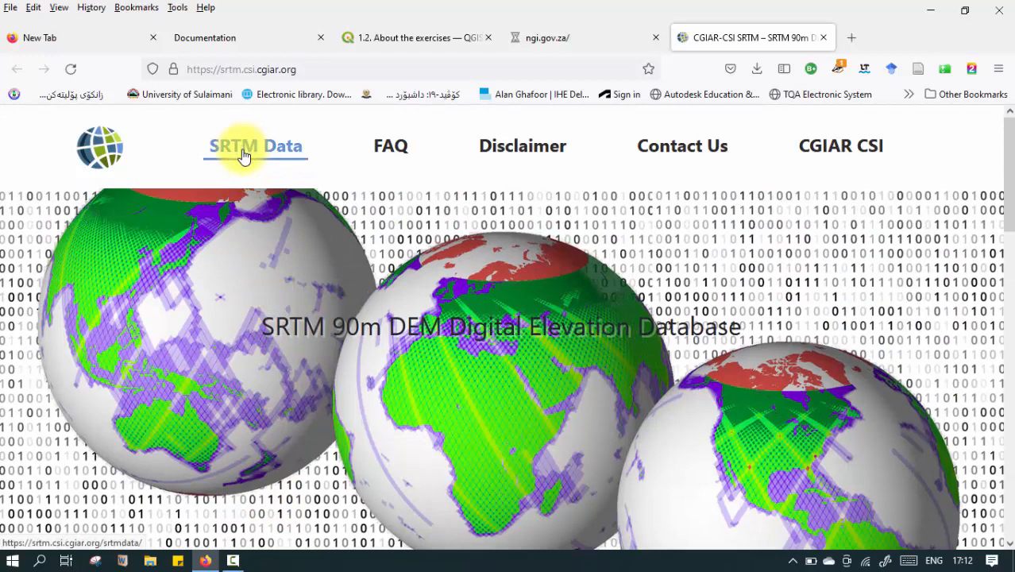
click(253, 158)
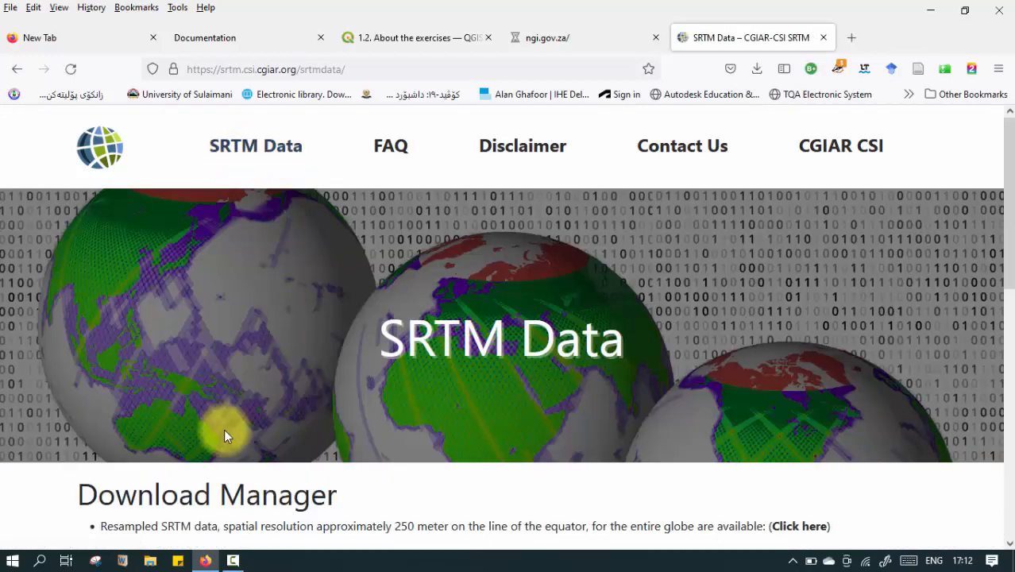
scroll(259, 423, down, 3)
scroll(263, 413, down, 1)
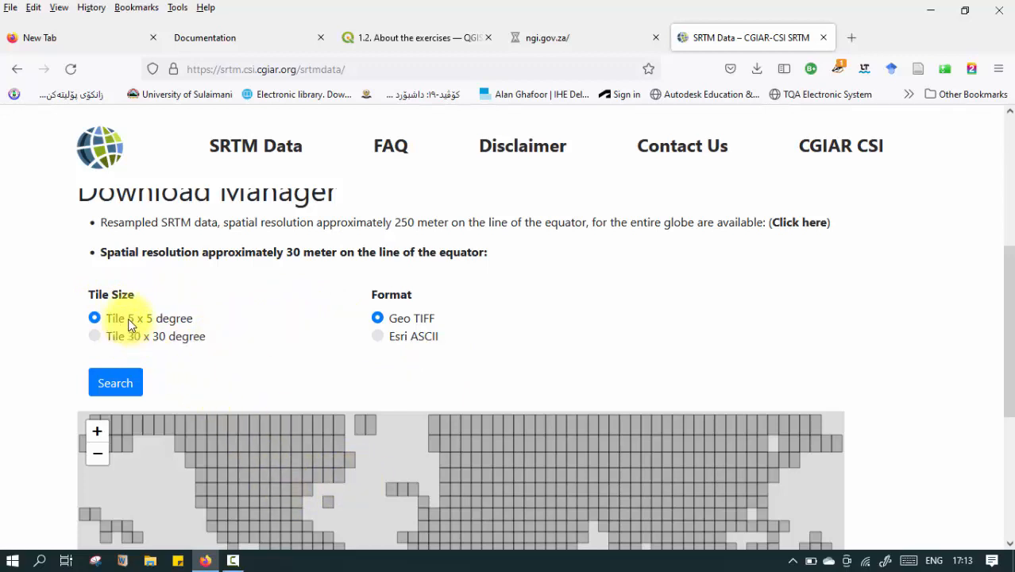
scroll(301, 424, down, 2)
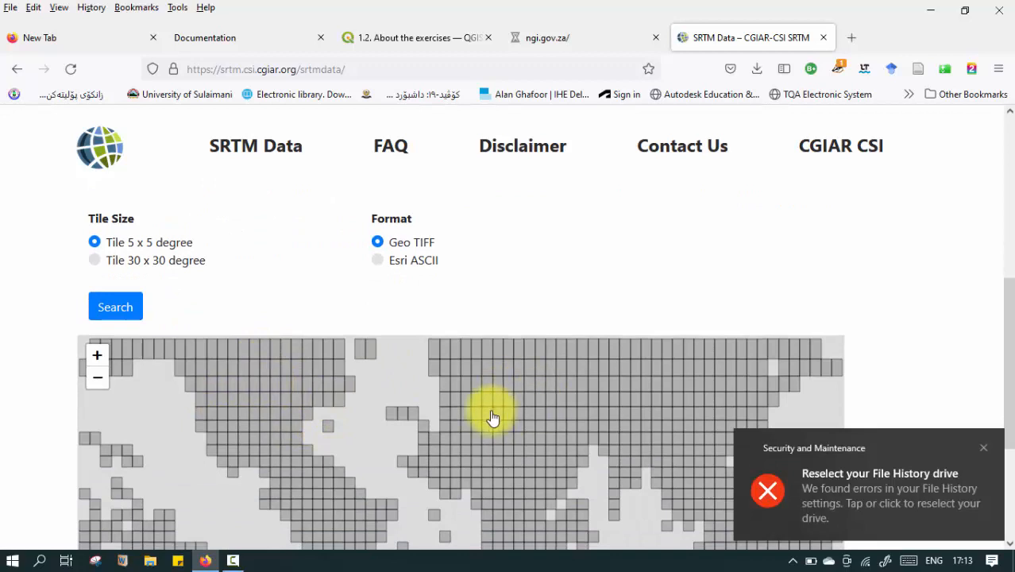
View the tile map at the 30 x 30 degree tile size, and return the tile size to 5 x 5 degree.
click(94, 260)
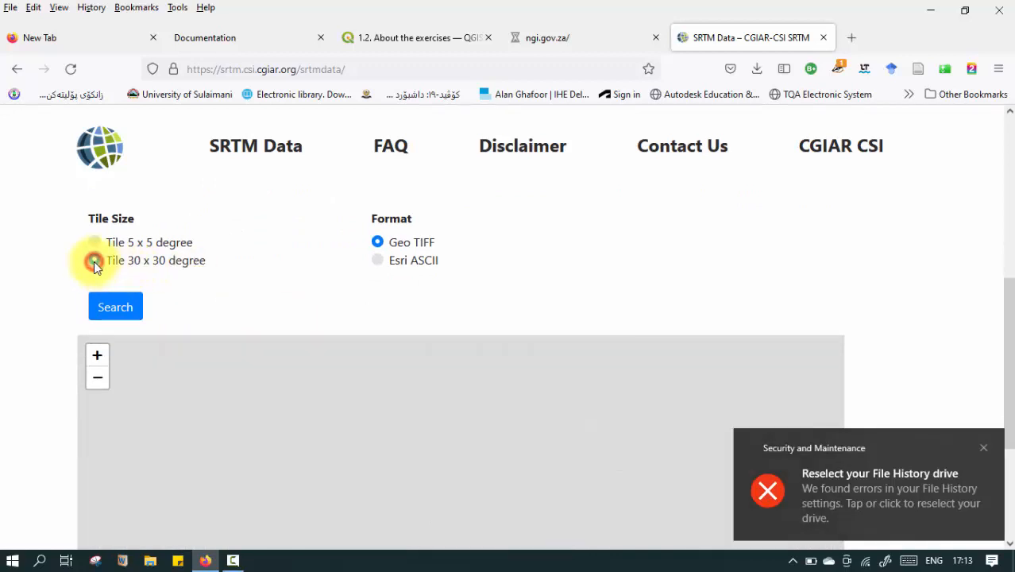
scroll(417, 365, down, 3)
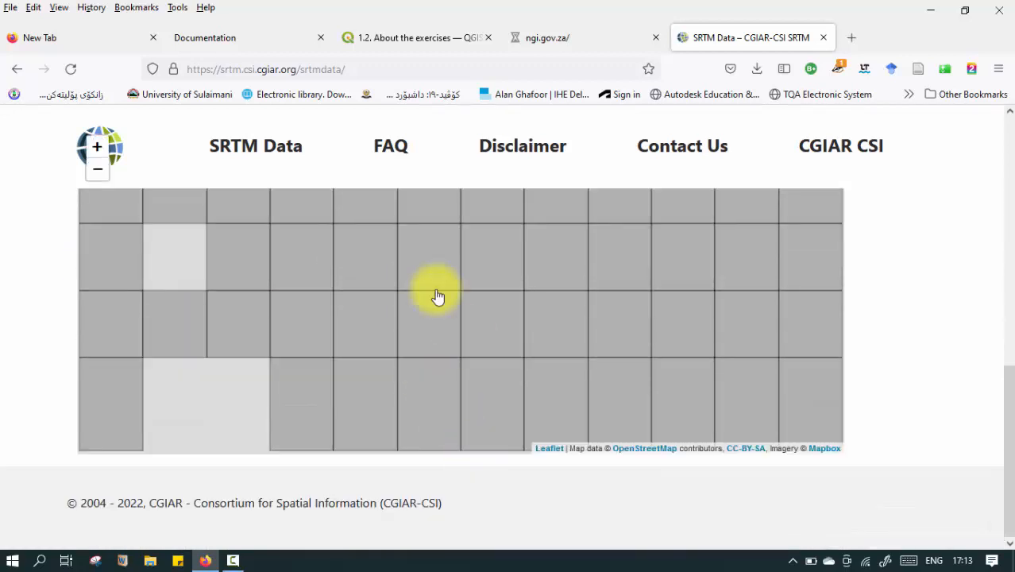
scroll(377, 397, up, 3)
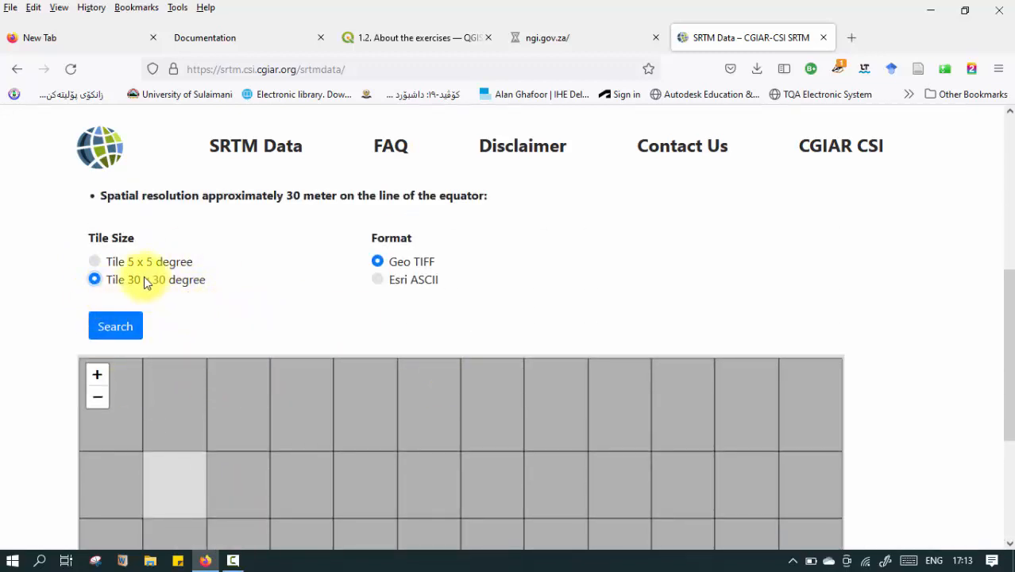
click(95, 262)
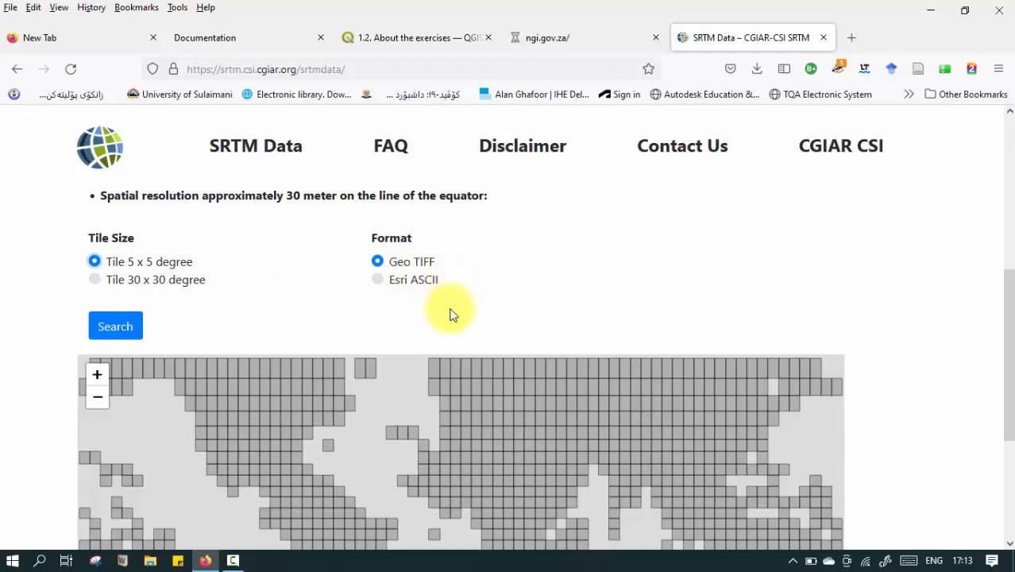
Select a block of adjacent 5 x 5 degree tiles over the eastern Mediterranean and Middle East on the tile map.
scroll(453, 322, down, 3)
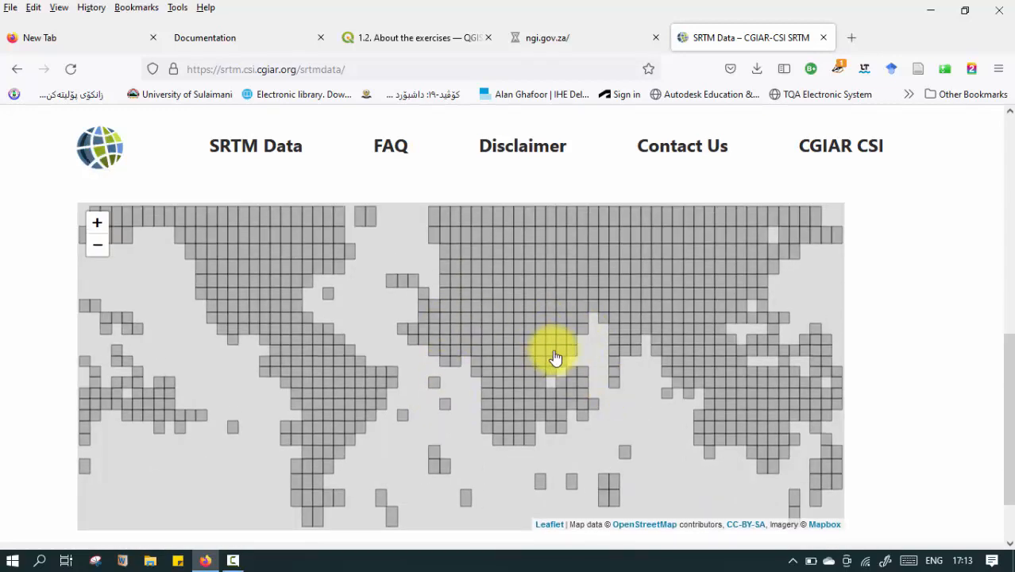
scroll(556, 361, up, 2)
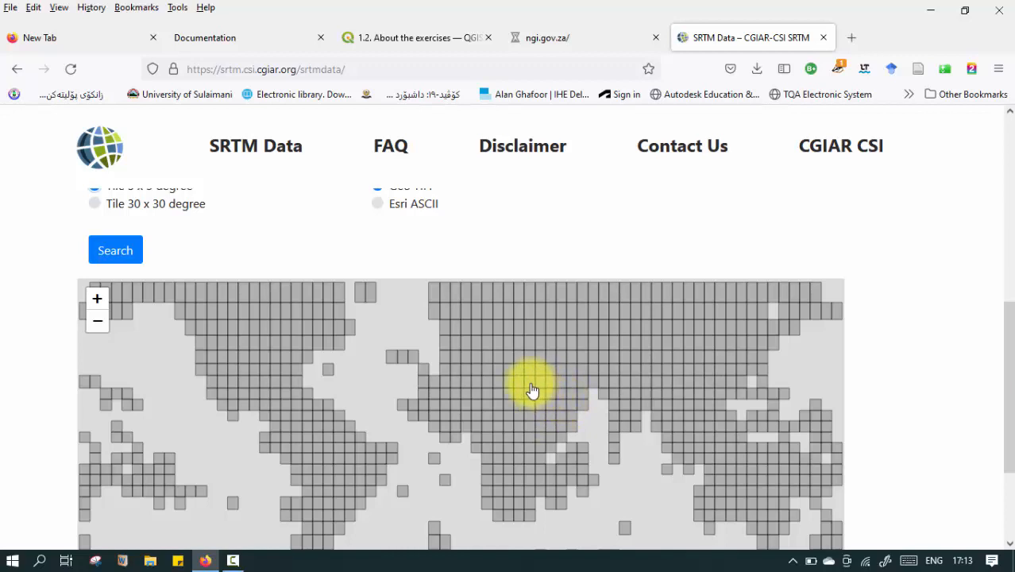
click(554, 368)
click(562, 369)
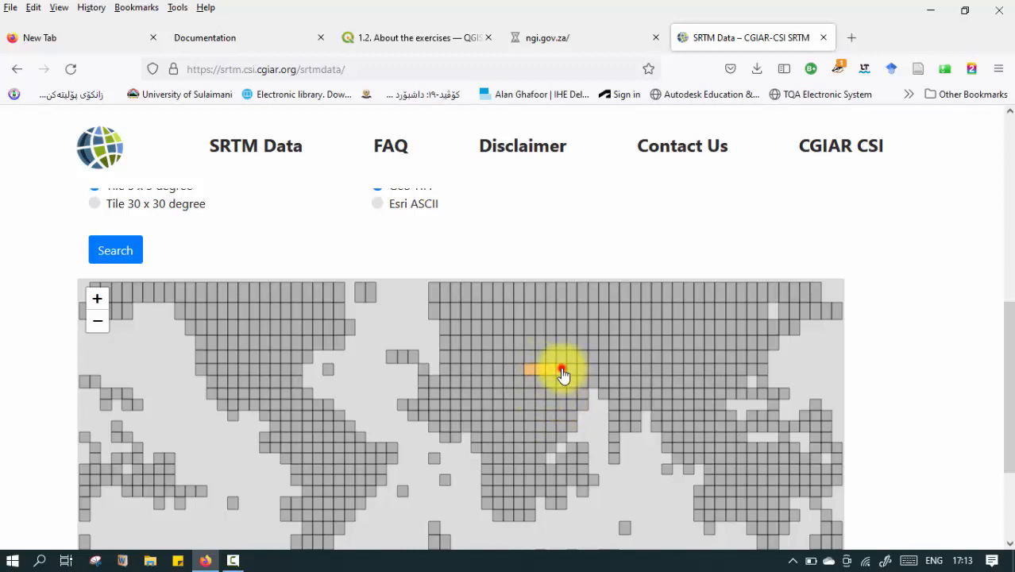
click(571, 368)
click(577, 378)
click(551, 385)
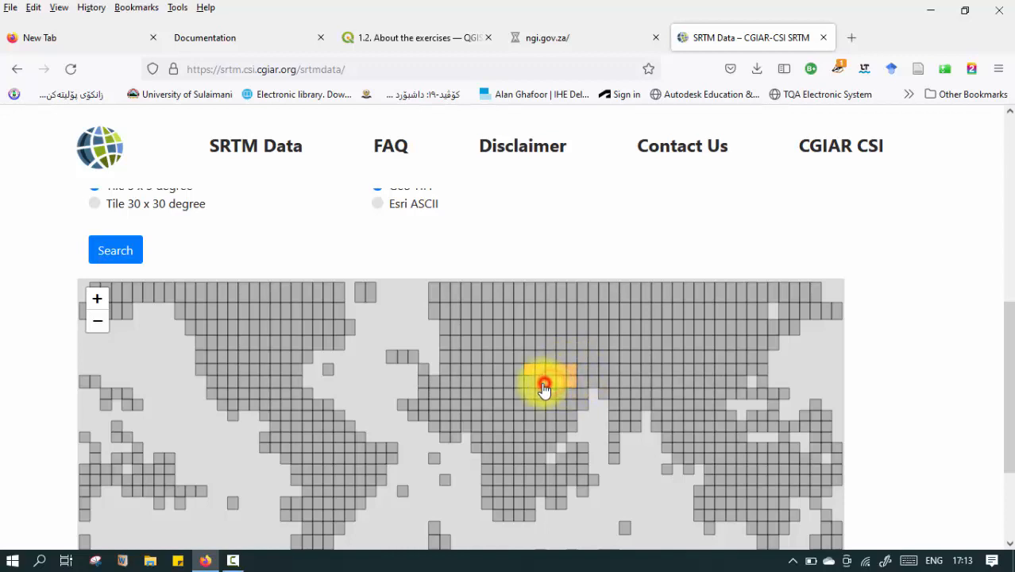
click(530, 397)
click(539, 396)
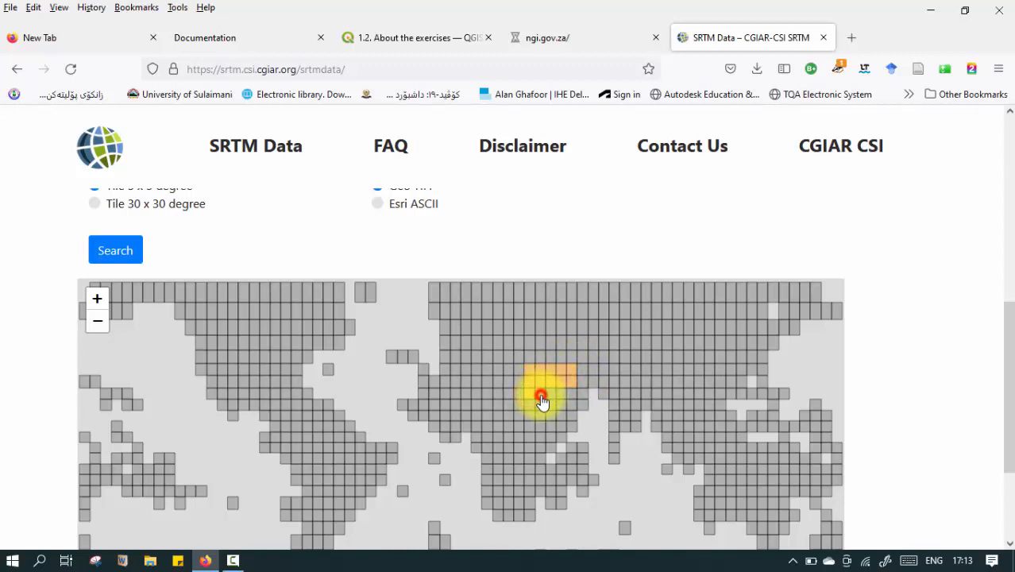
click(546, 390)
click(560, 391)
click(571, 390)
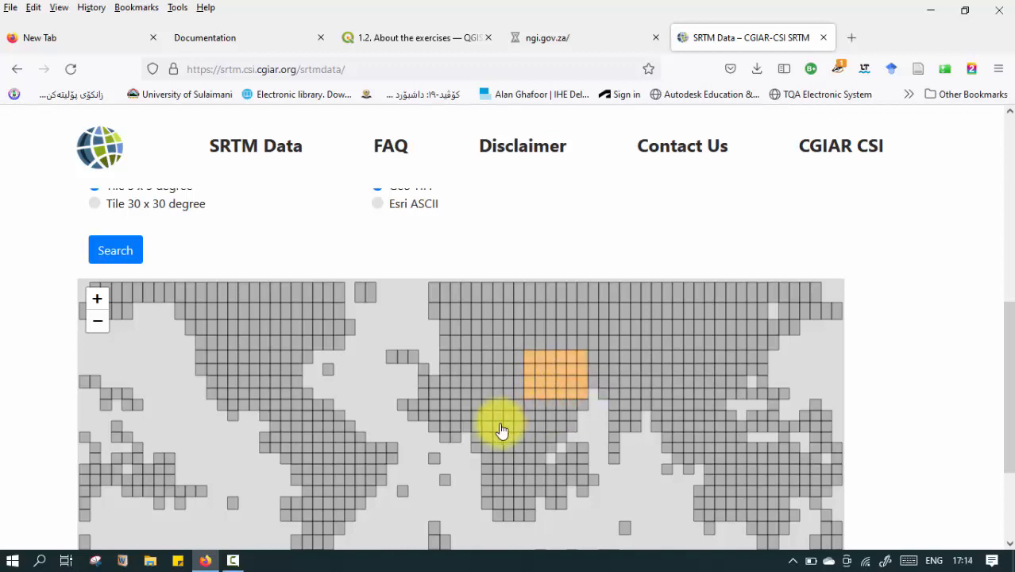
Extend the selected tile block southward by another row, and search for the selected tiles in Geo TIFF format.
scroll(466, 374, down, 1)
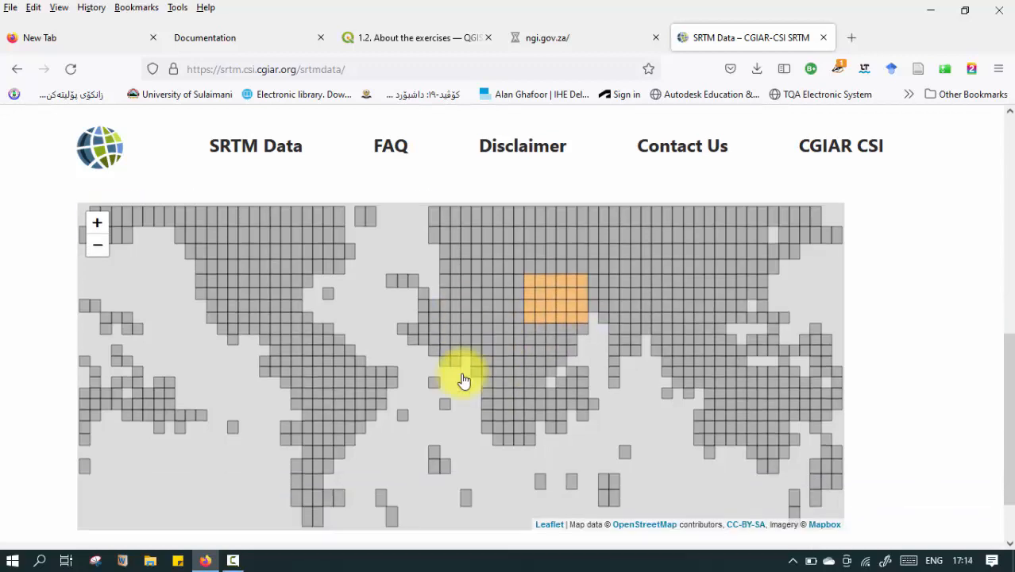
click(574, 327)
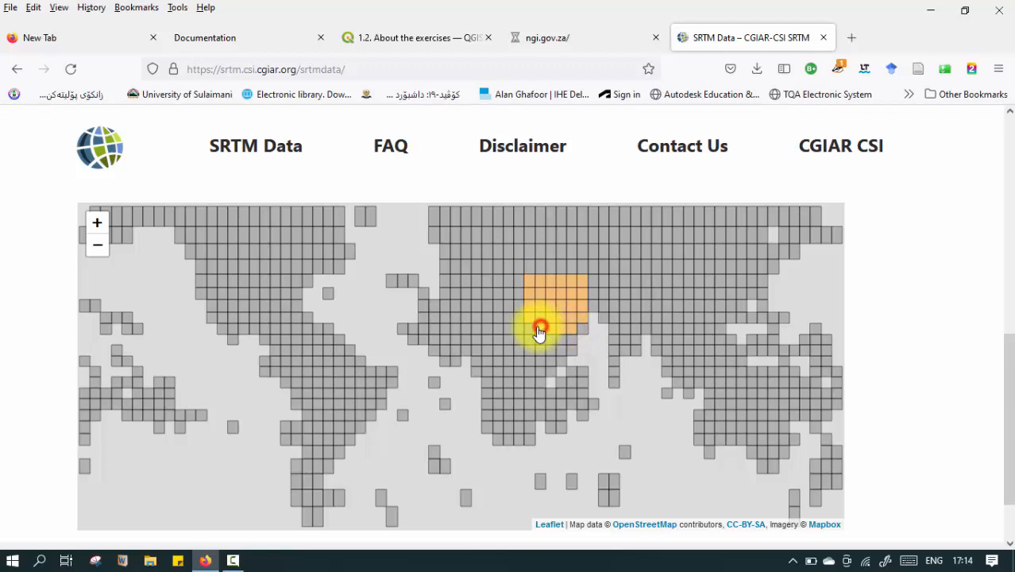
scroll(476, 341, down, 1)
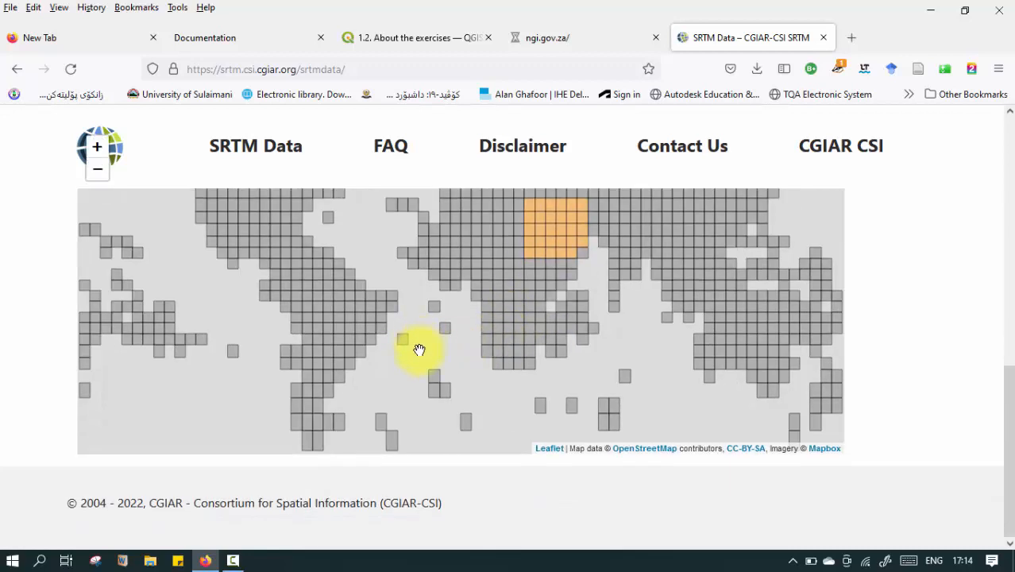
scroll(286, 419, up, 5)
scroll(294, 417, down, 4)
scroll(299, 413, up, 2)
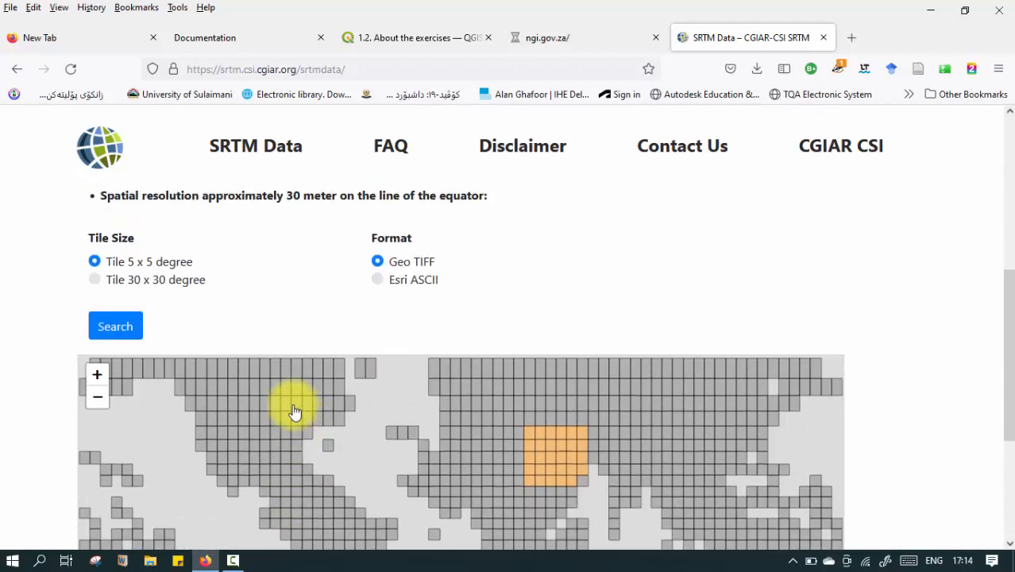
click(134, 328)
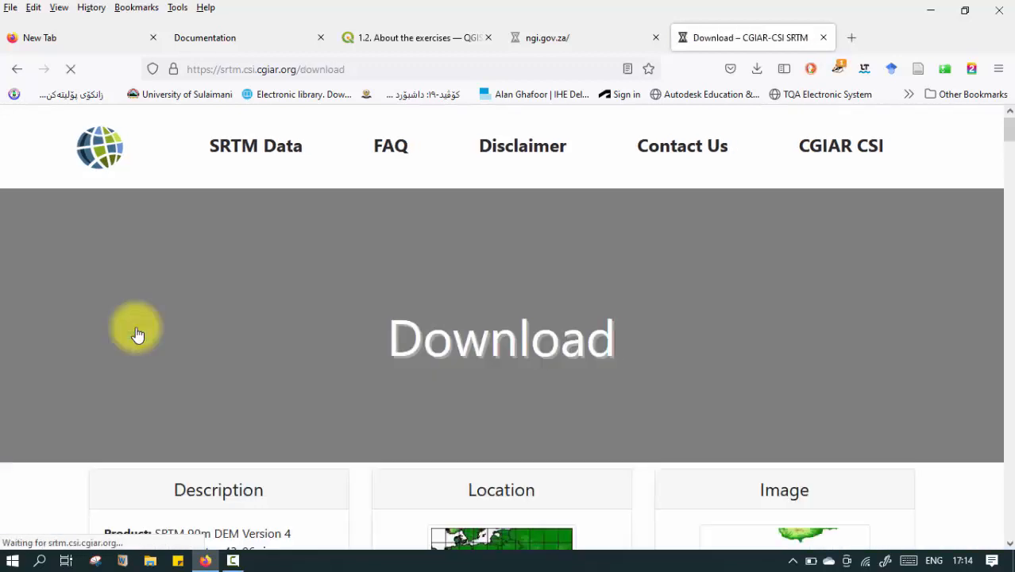
Examine the descriptions, location maps and preview images of the SRTM tile results, and return to the srtm_45_06.zip entry.
scroll(432, 393, down, 4)
scroll(457, 407, up, 1)
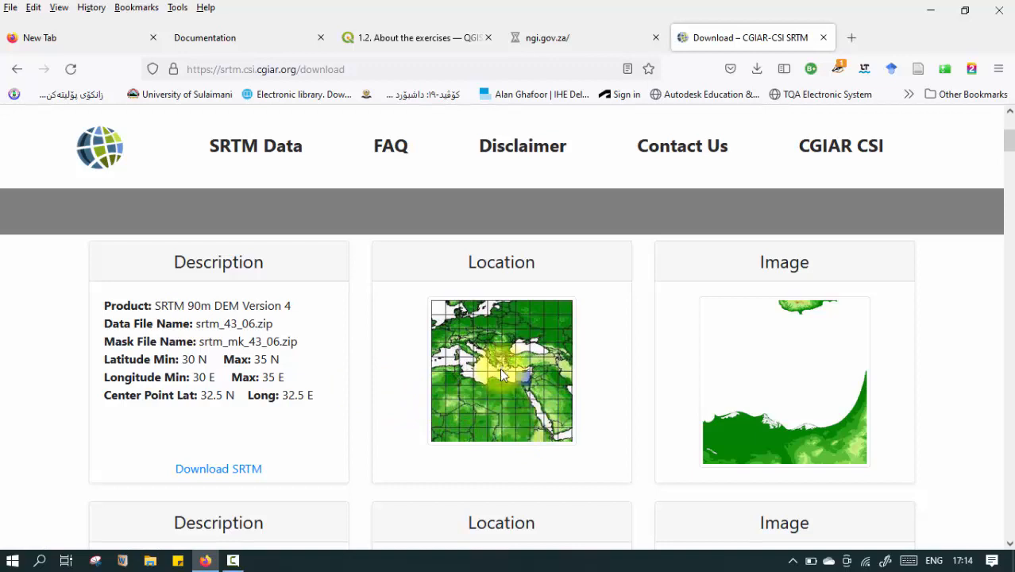
scroll(537, 397, down, 1)
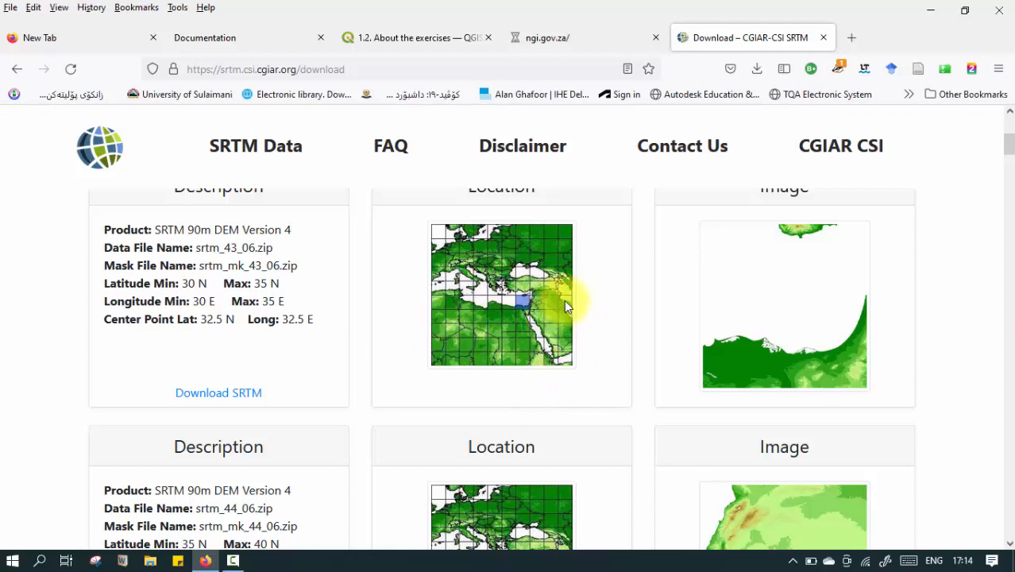
scroll(563, 300, up, 1)
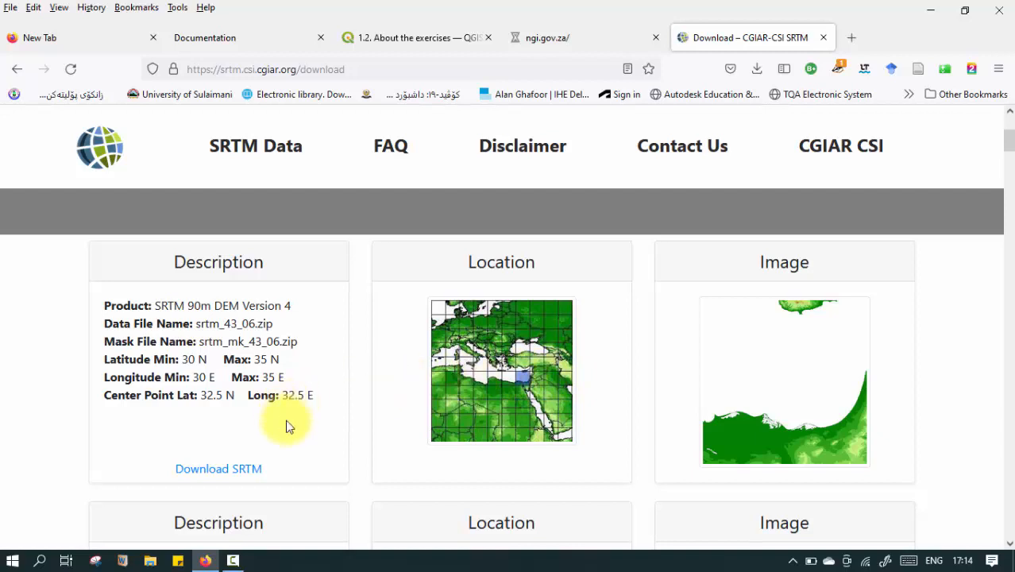
scroll(474, 363, down, 1)
scroll(474, 364, down, 3)
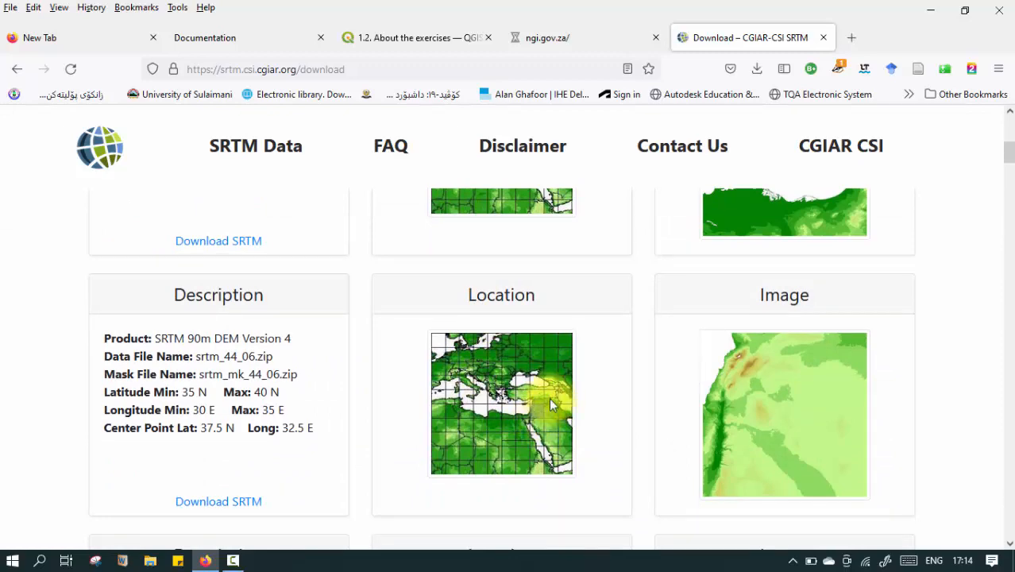
scroll(456, 400, down, 4)
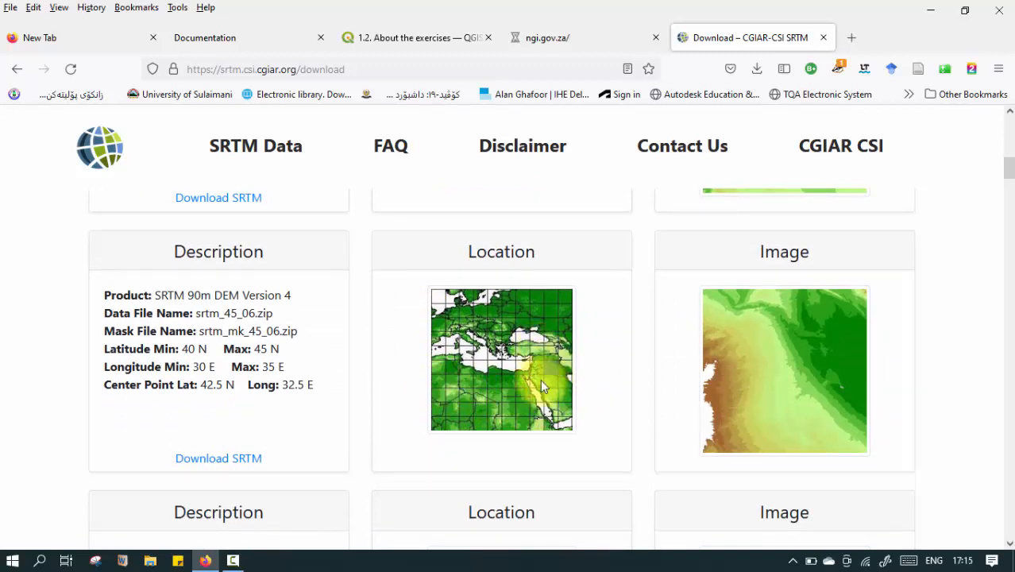
scroll(508, 365, down, 1)
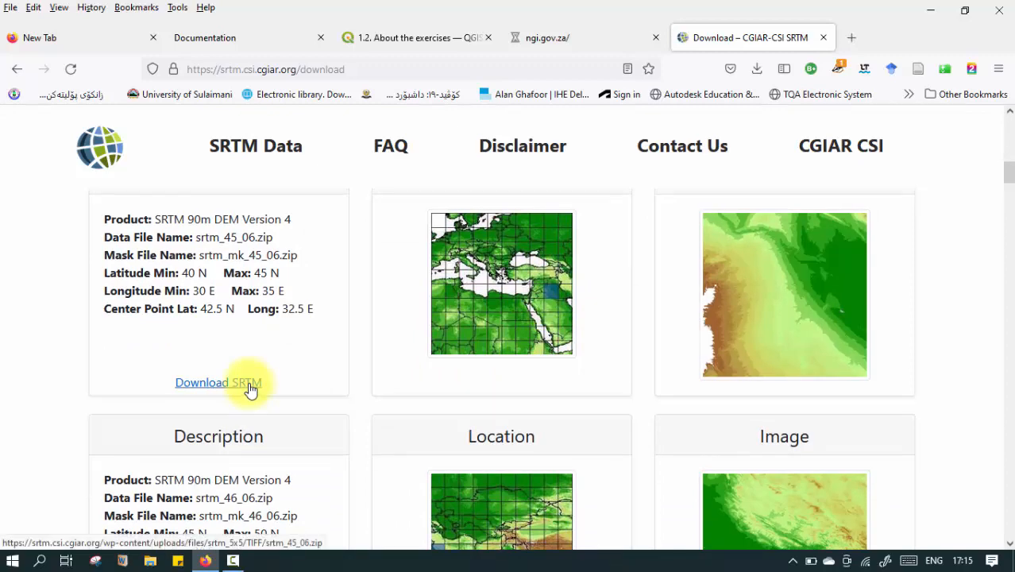
scroll(362, 373, down, 2)
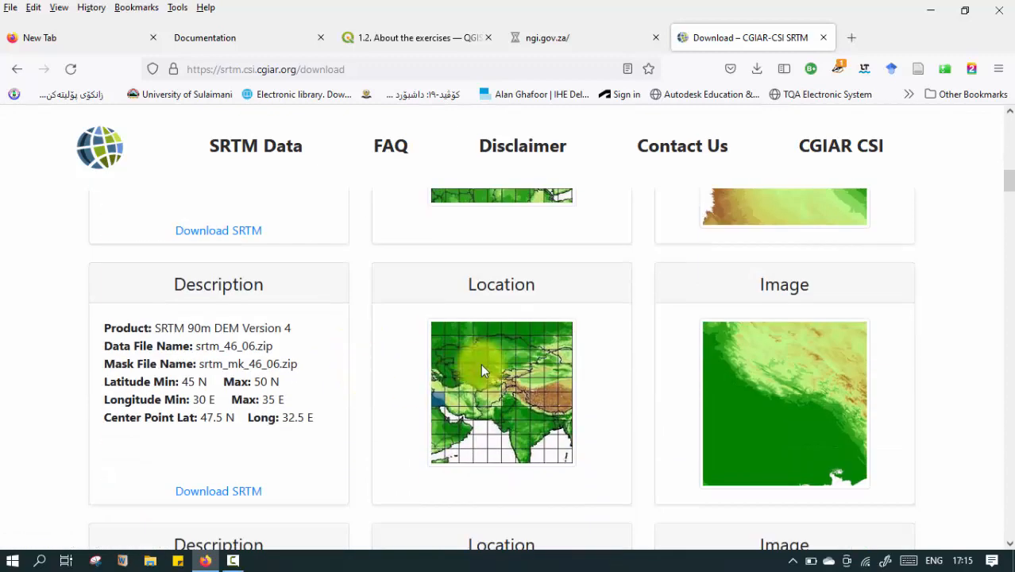
scroll(437, 377, down, 6)
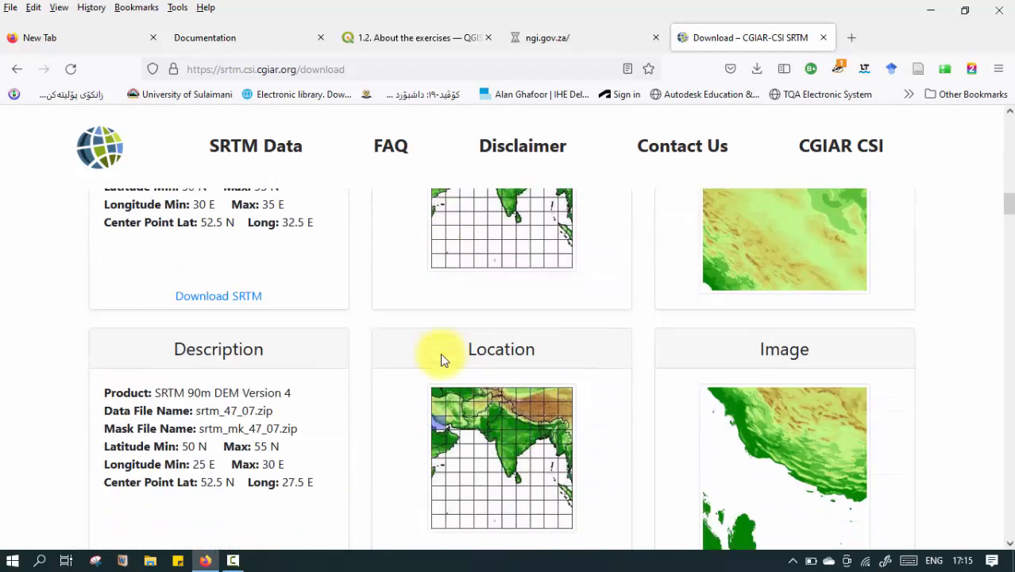
scroll(468, 403, down, 10)
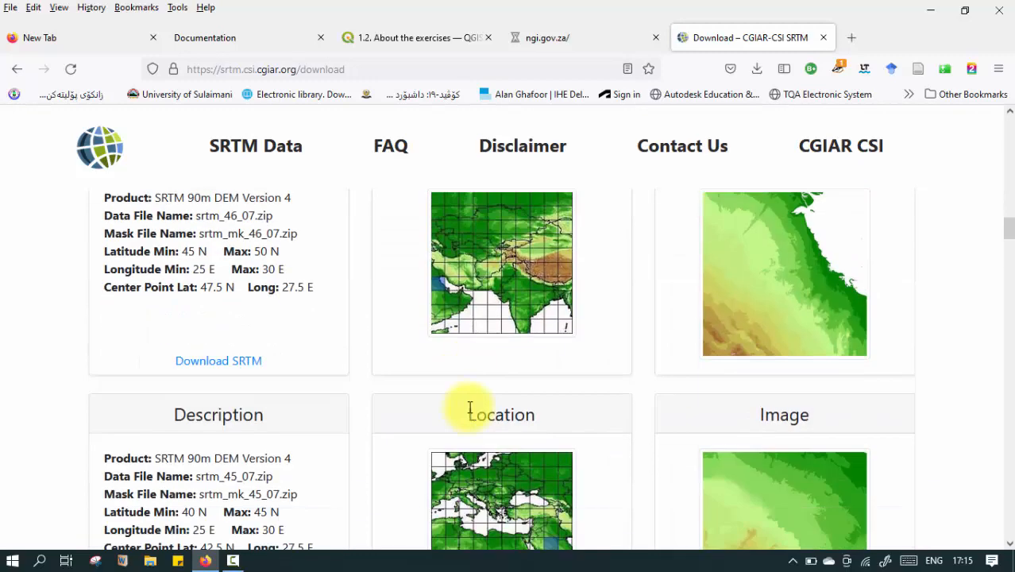
scroll(498, 333, down, 4)
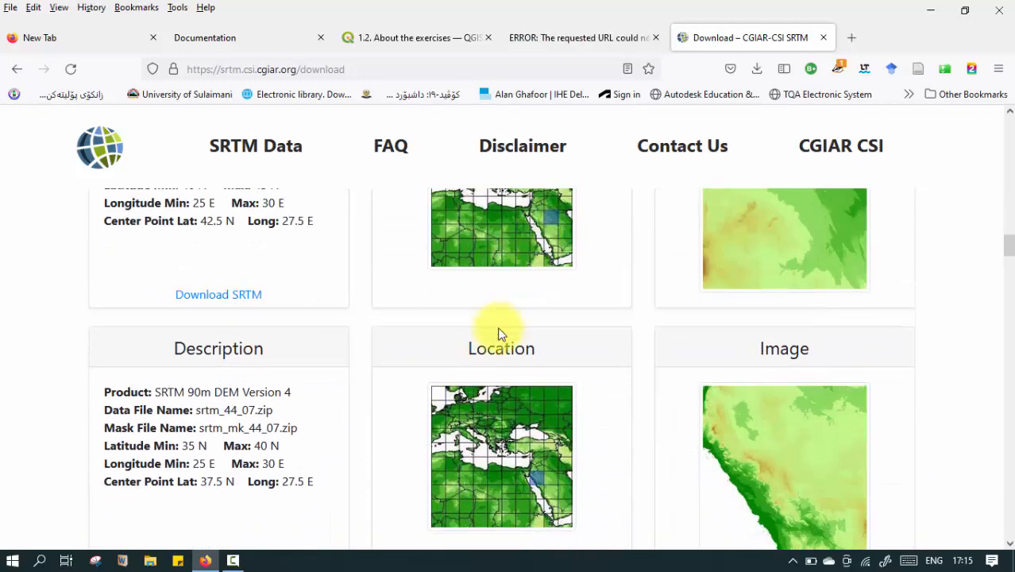
scroll(511, 387, down, 4)
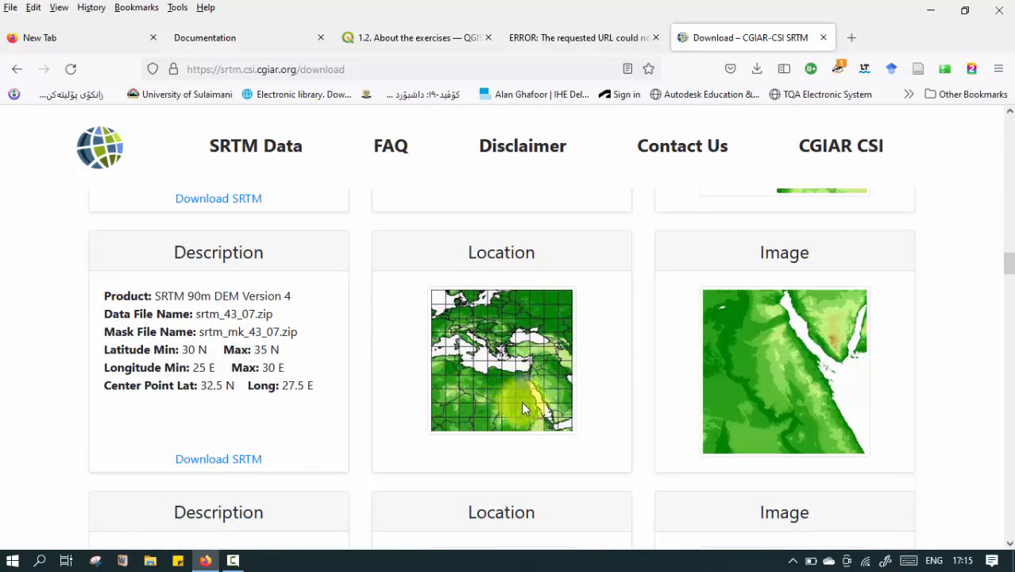
scroll(530, 429, down, 4)
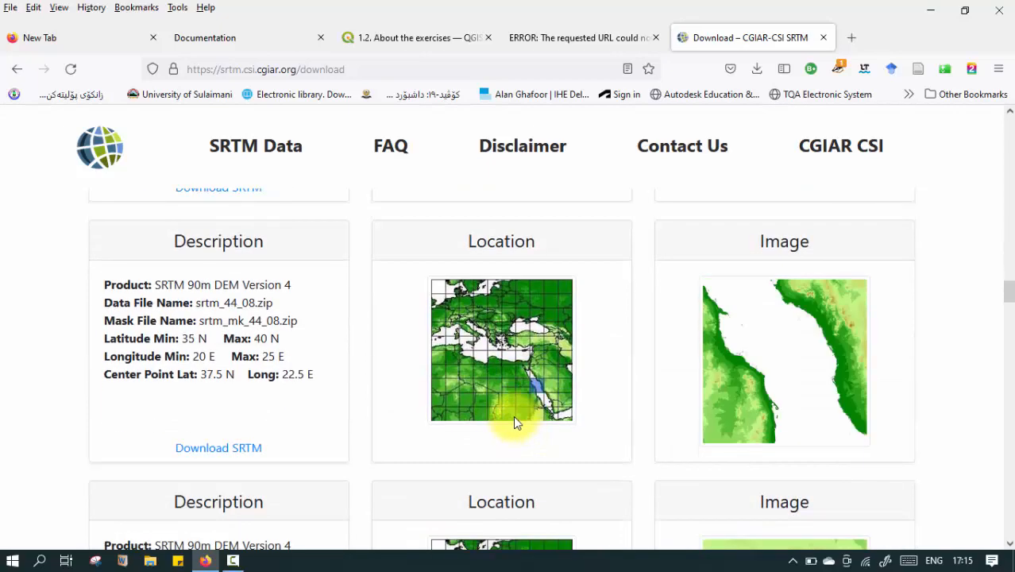
scroll(513, 417, down, 12)
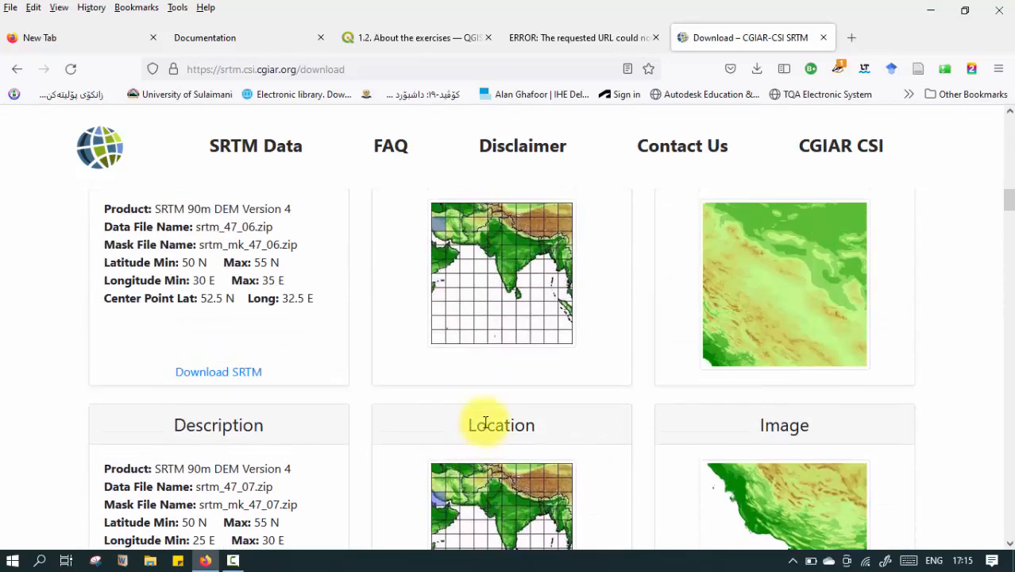
scroll(484, 422, up, 6)
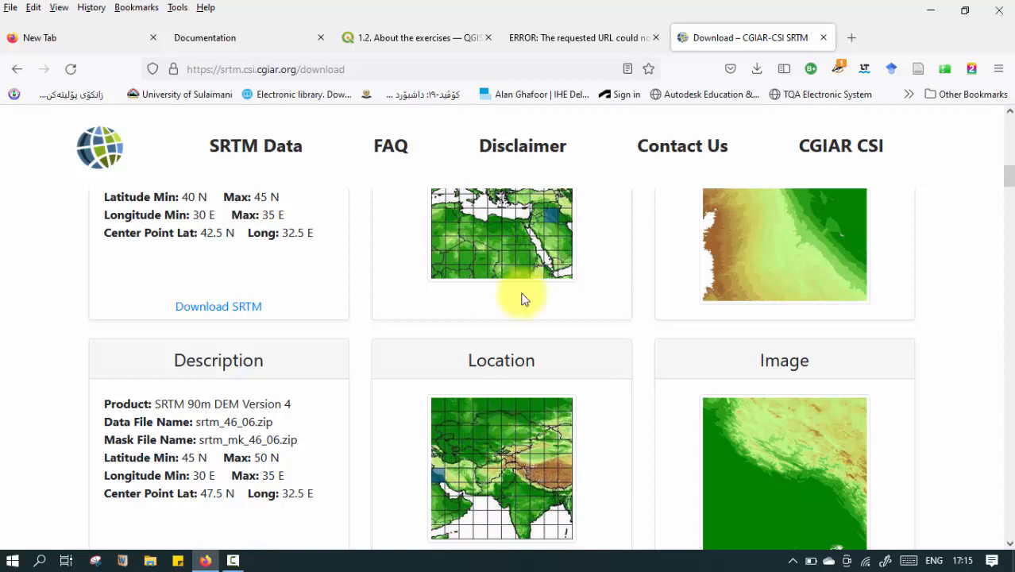
Start downloading the srtm_45_06.zip tile, retry the connection in its tab, and cancel the download.
click(218, 309)
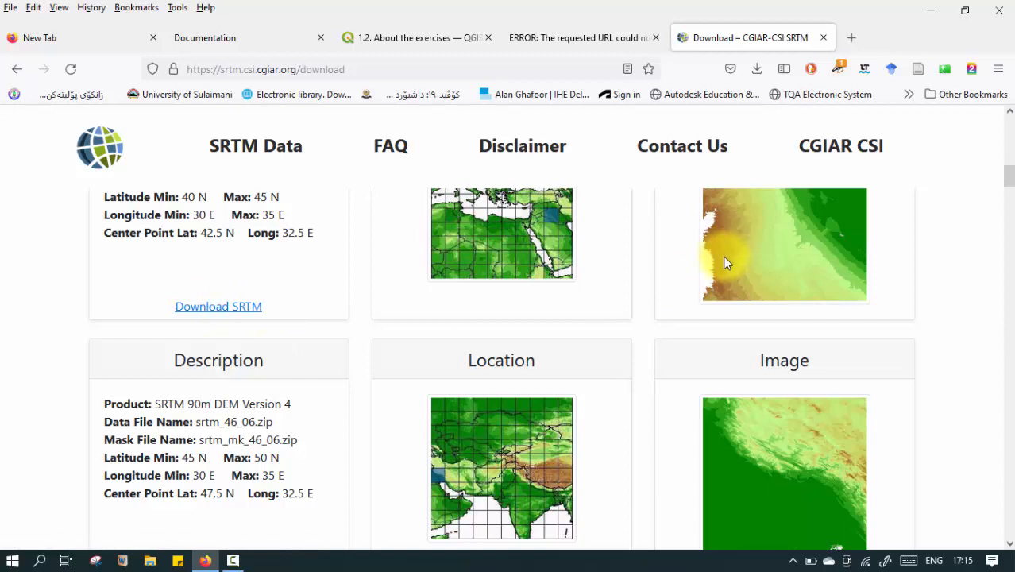
click(235, 307)
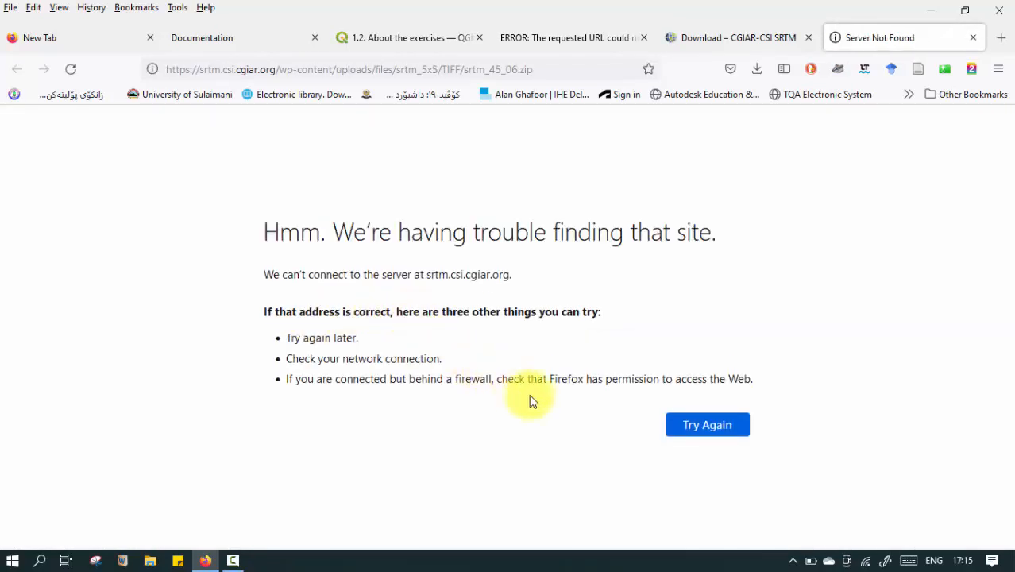
click(696, 431)
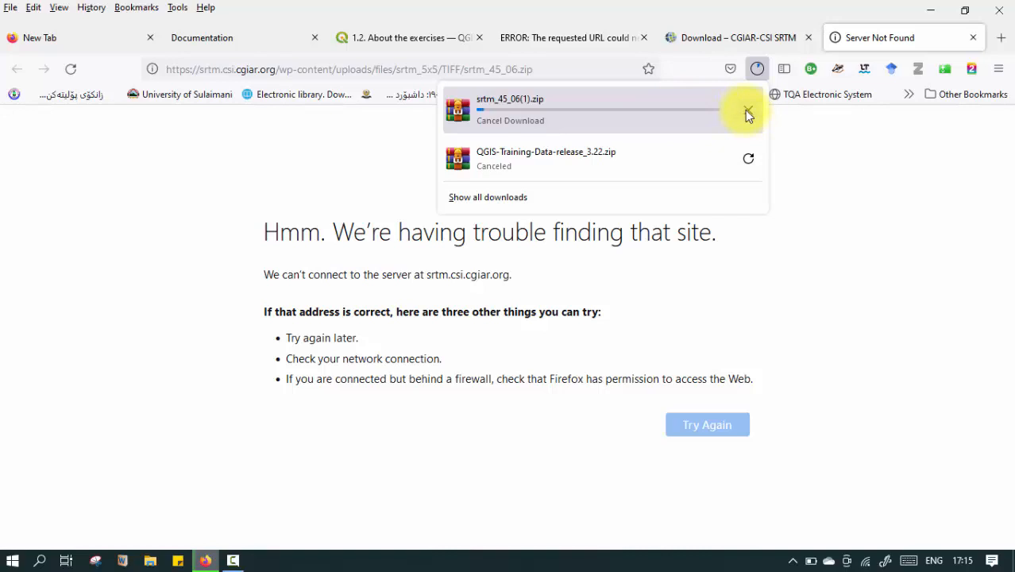
click(746, 111)
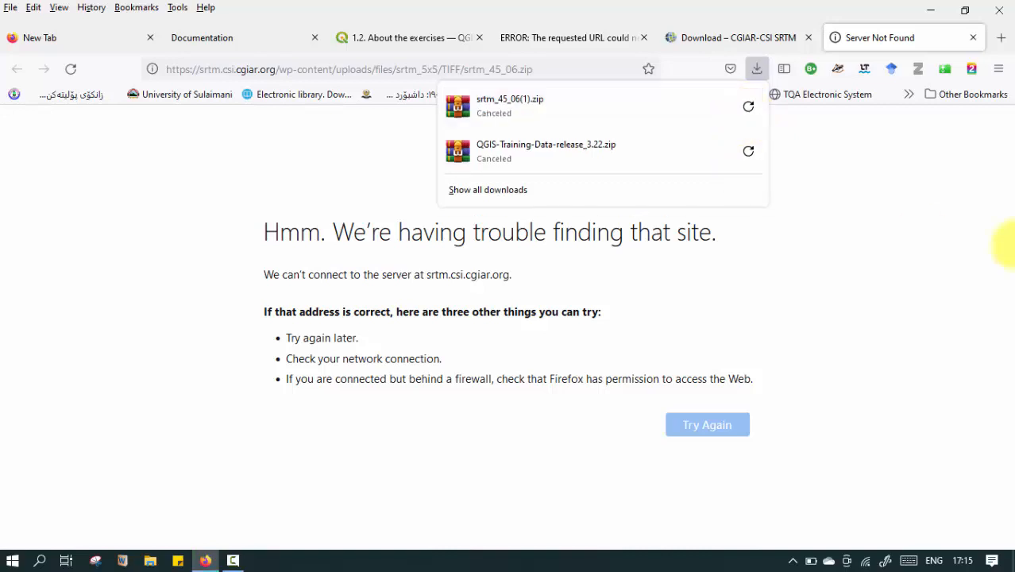
Revisit the first tile entry on the SRTM Download page, and switch back to the srtm_45_06.zip tab.
click(795, 37)
scroll(426, 381, up, 6)
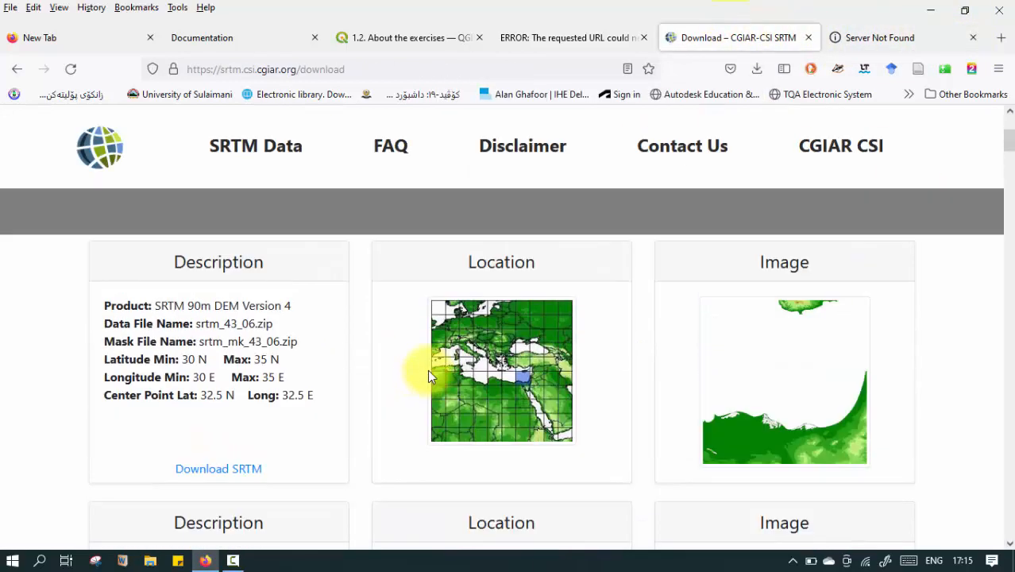
click(875, 39)
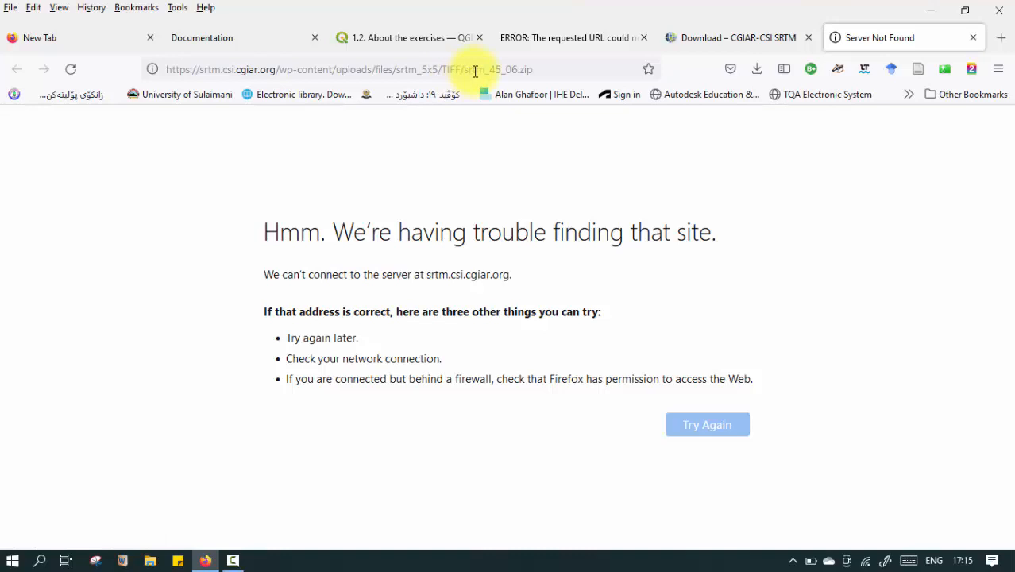
Load the DIVA-GIS website, diva-gis.org, in place of the failed SRTM tile address.
click(543, 66)
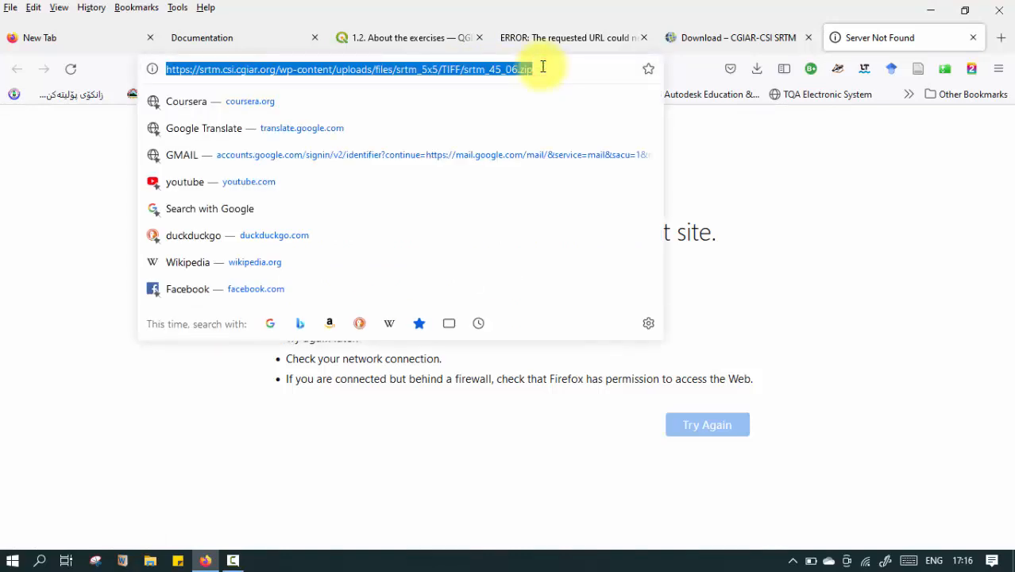
text(di)
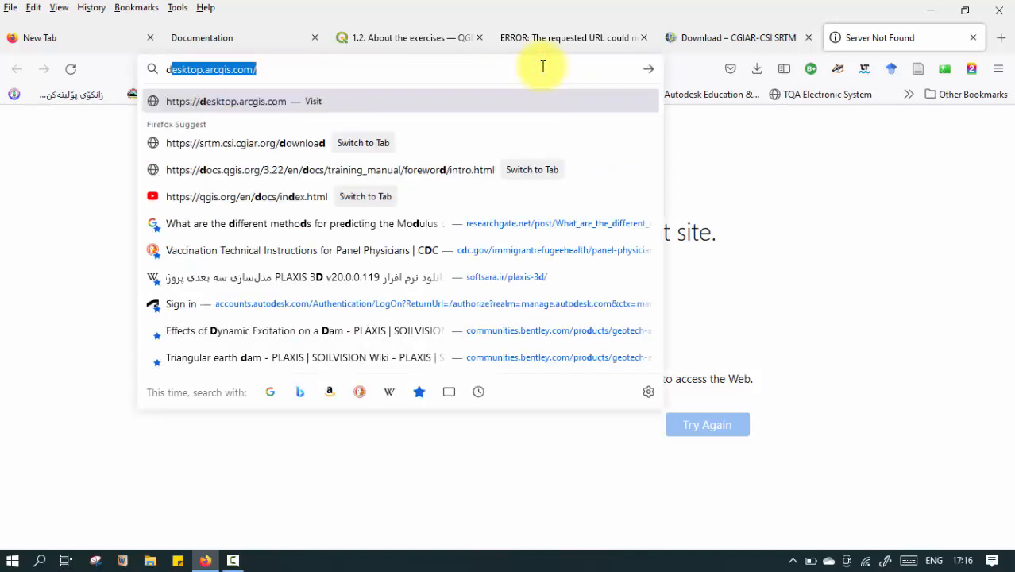
text(va-gis.org/)
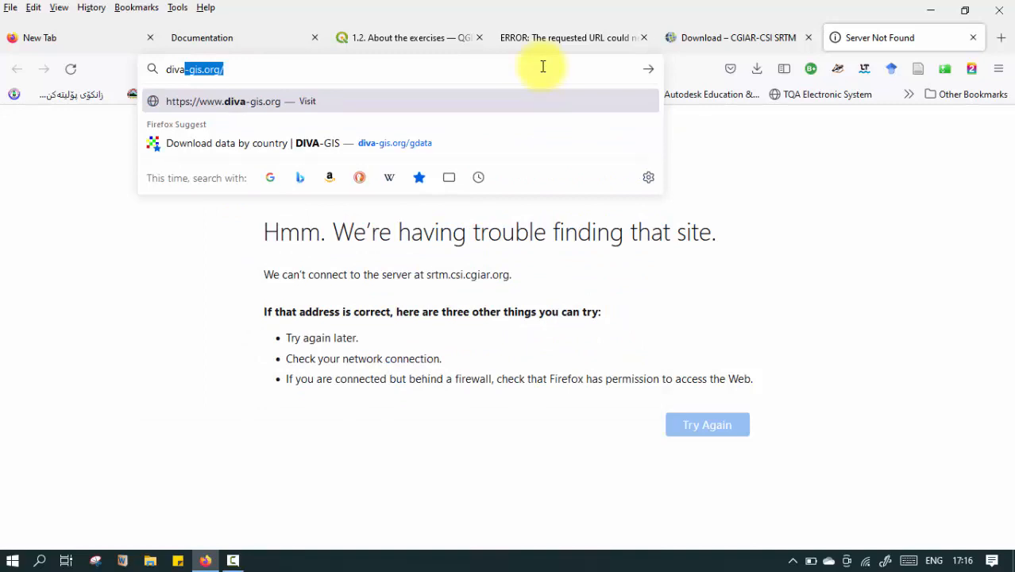
key(Return)
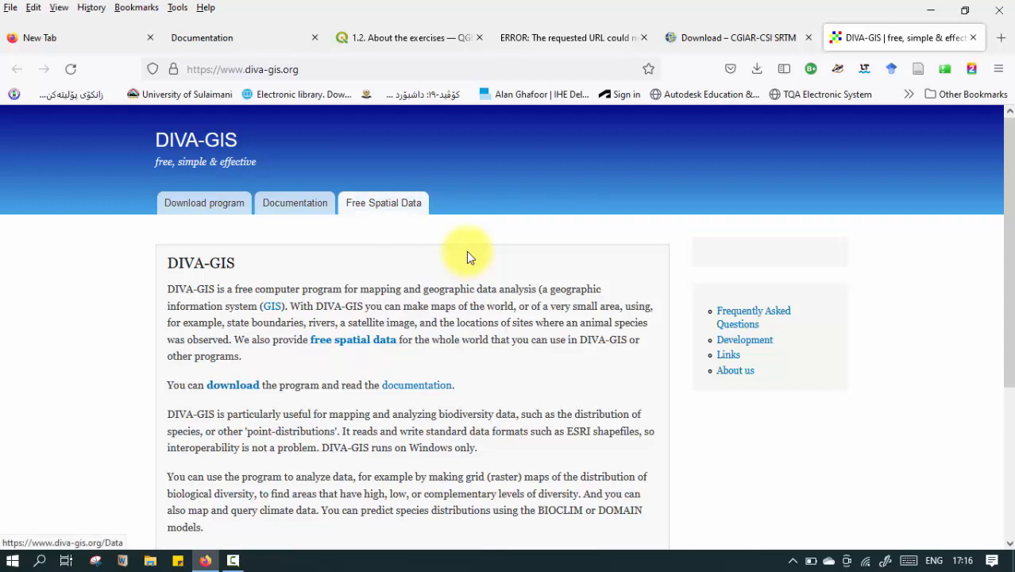
Open the DIVA-GIS Free Spatial Data page and review its country level, global, climate, elevation and satellite data categories.
click(385, 204)
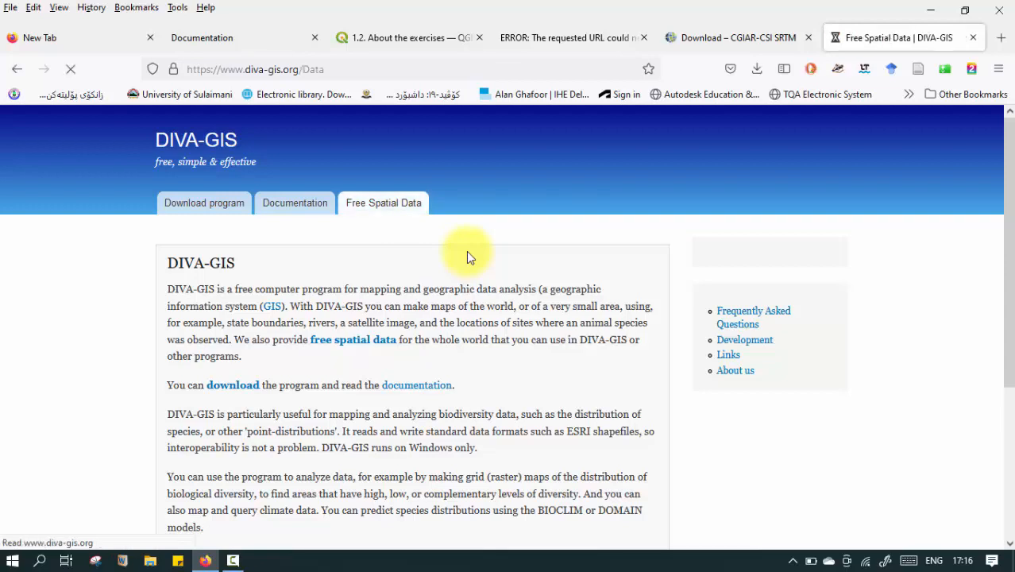
scroll(466, 251, down, 2)
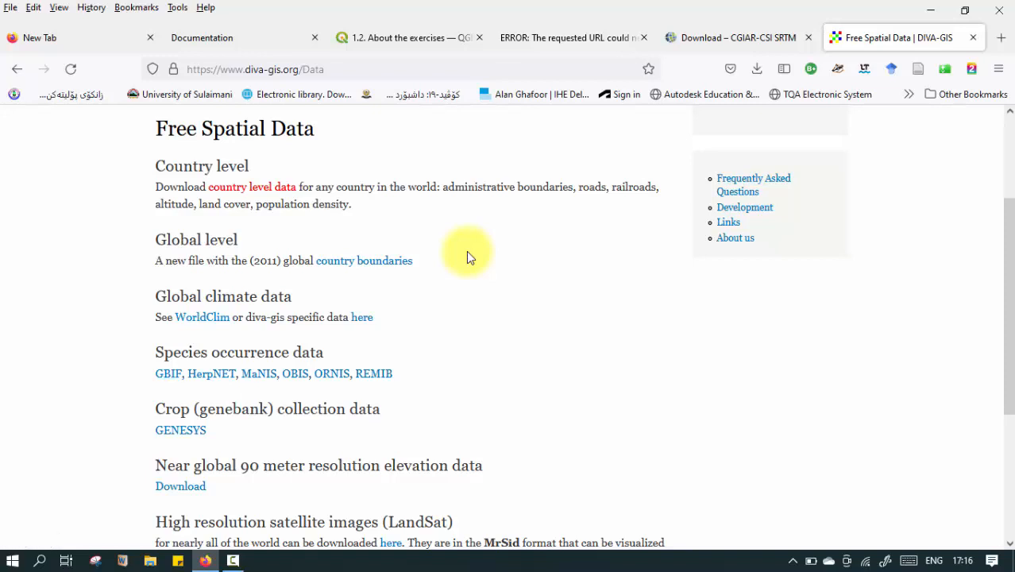
scroll(468, 256, down, 3)
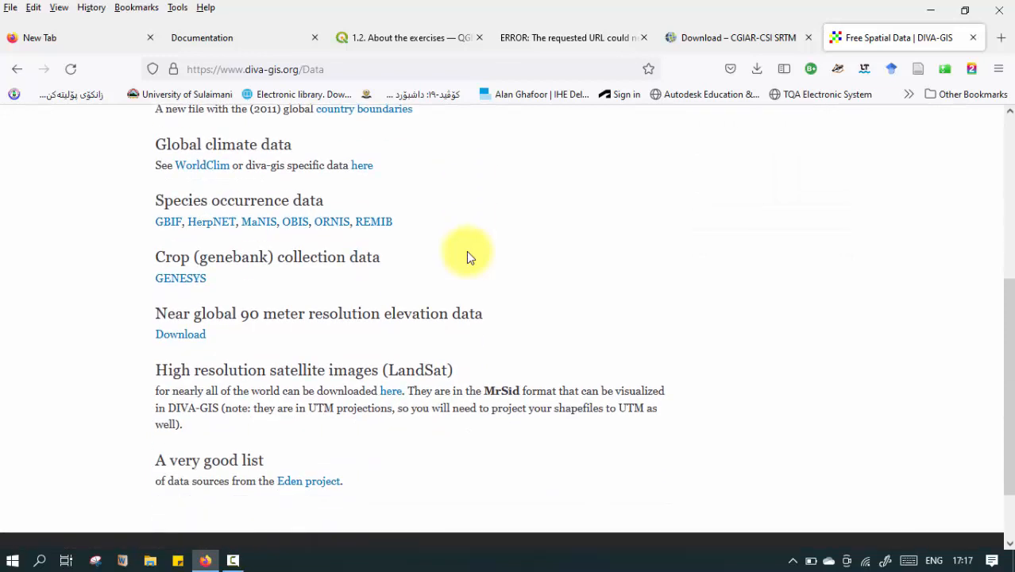
scroll(468, 256, up, 3)
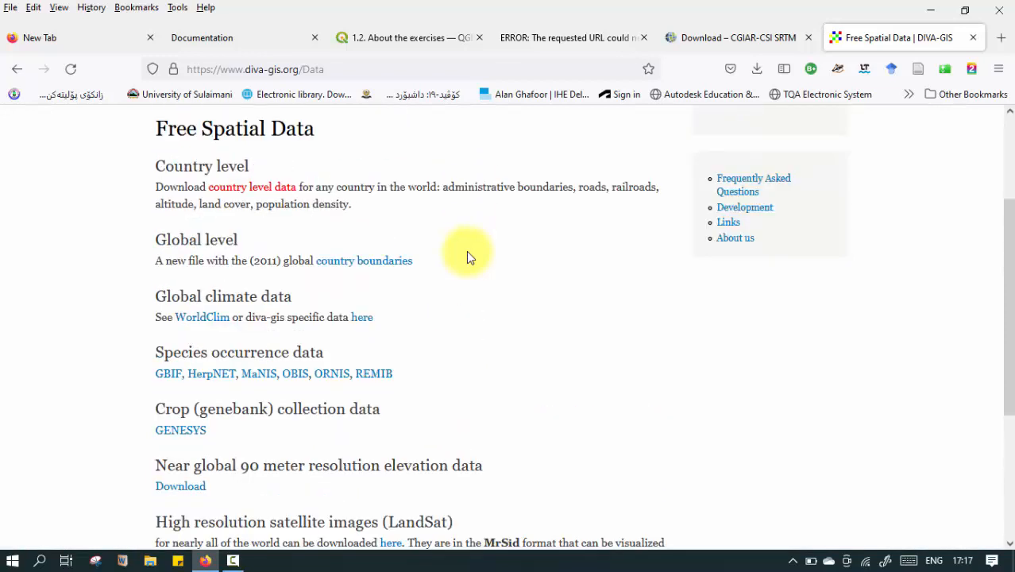
scroll(468, 256, up, 3)
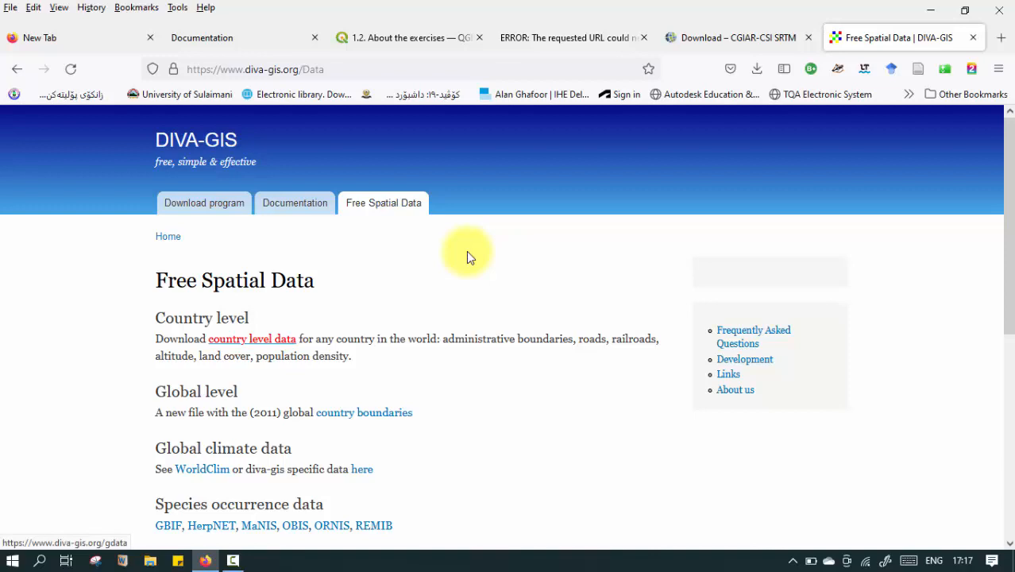
Open the country level data page and set the country to Iraq.
click(252, 339)
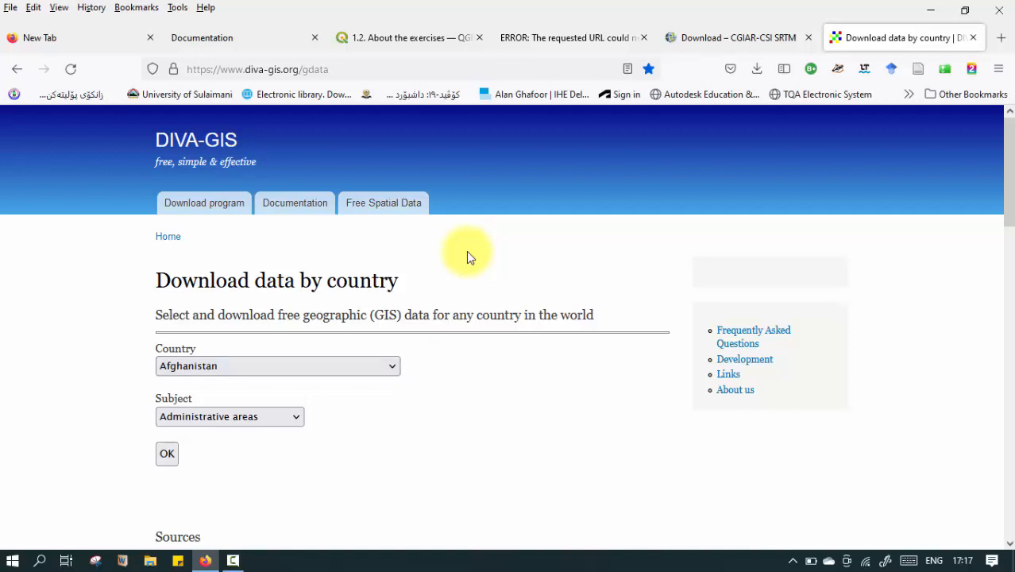
key(alt+Down)
key(i)
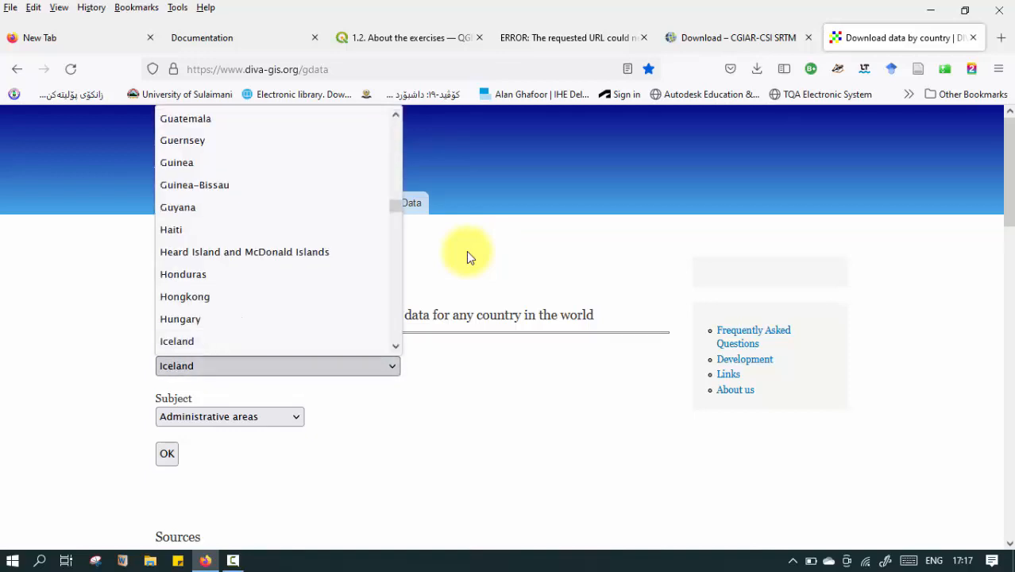
key(Down)
key(Down)
key(Down)
key(Down)
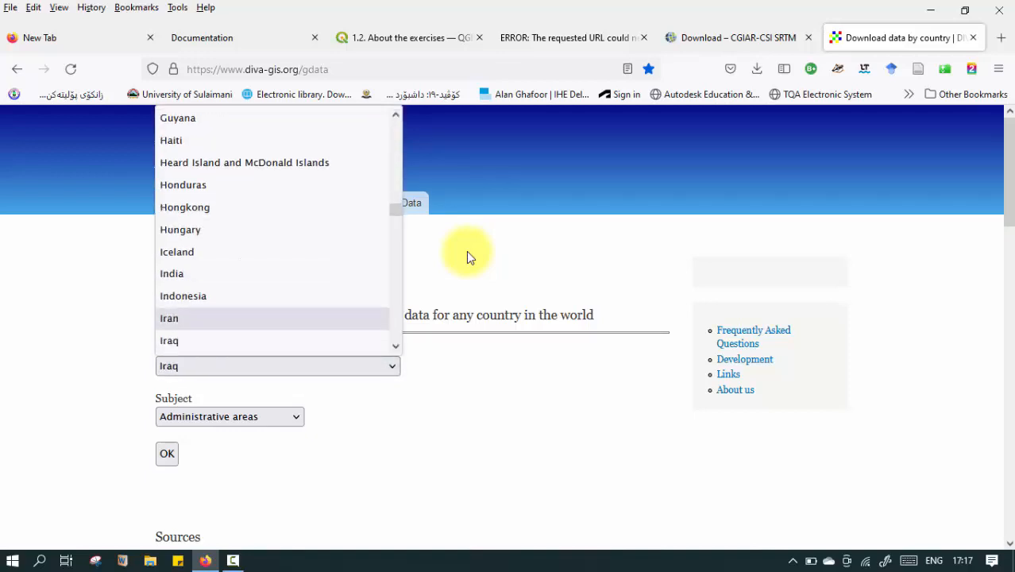
key(Return)
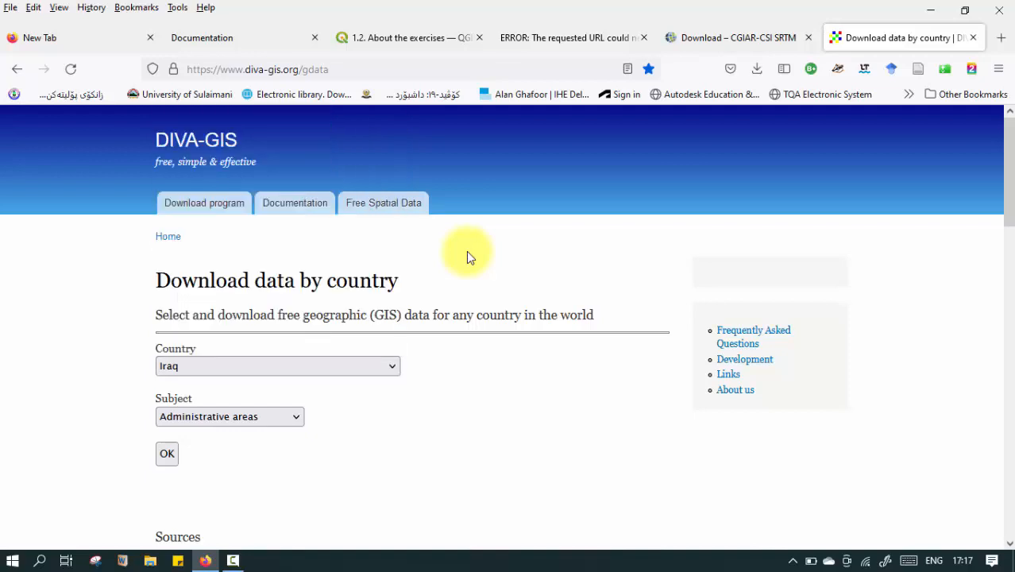
Examine the available data subjects for Iraq, such as inland water, roads, railroads and elevation, keeping Administrative areas selected.
key(Tab)
key(space)
key(Up)
key(Up)
key(Up)
key(Up)
key(Up)
key(Up)
key(Up)
key(Up)
key(Up)
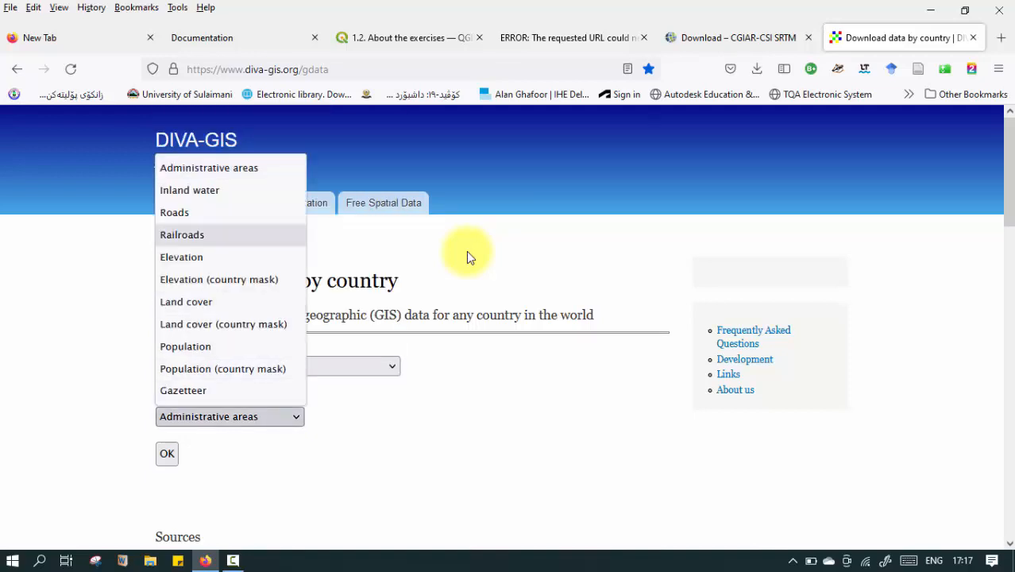
key(Down)
key(Down)
key(Up)
key(Up)
key(Up)
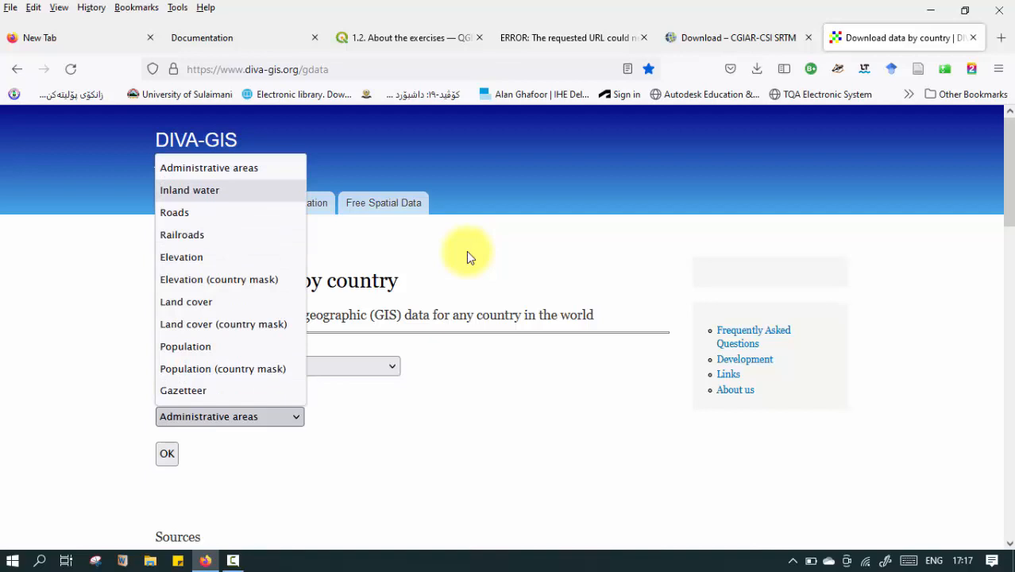
key(Down)
key(Down)
key(Down)
key(Down)
key(Down)
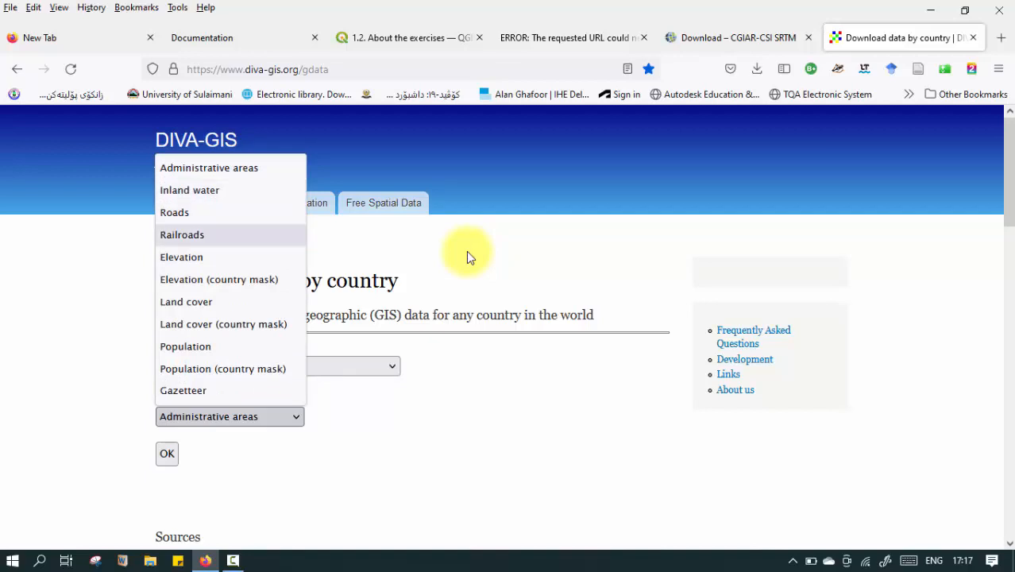
key(Up)
key(Up)
key(Up)
key(Up)
key(Up)
key(Up)
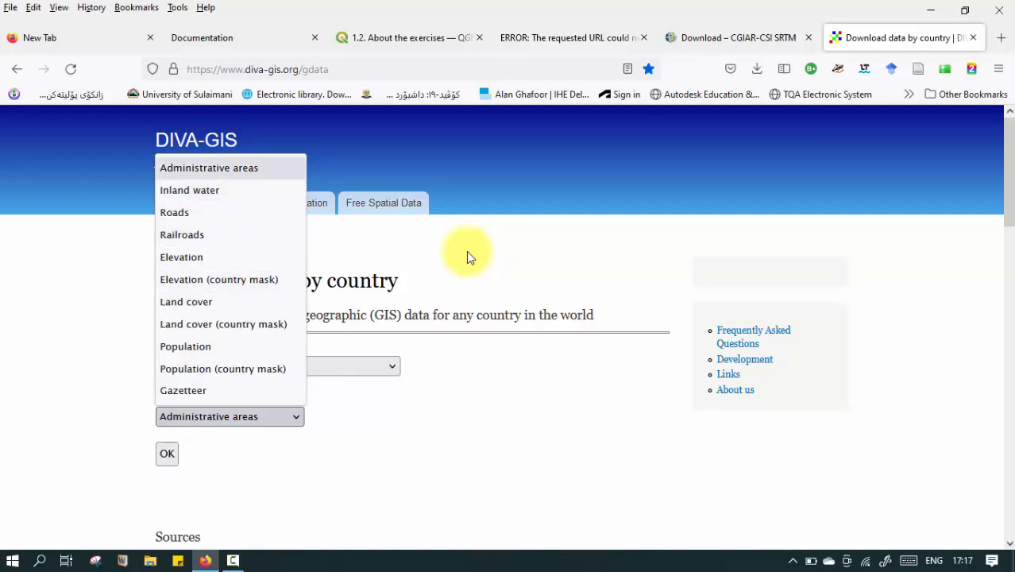
key(Down)
key(Down)
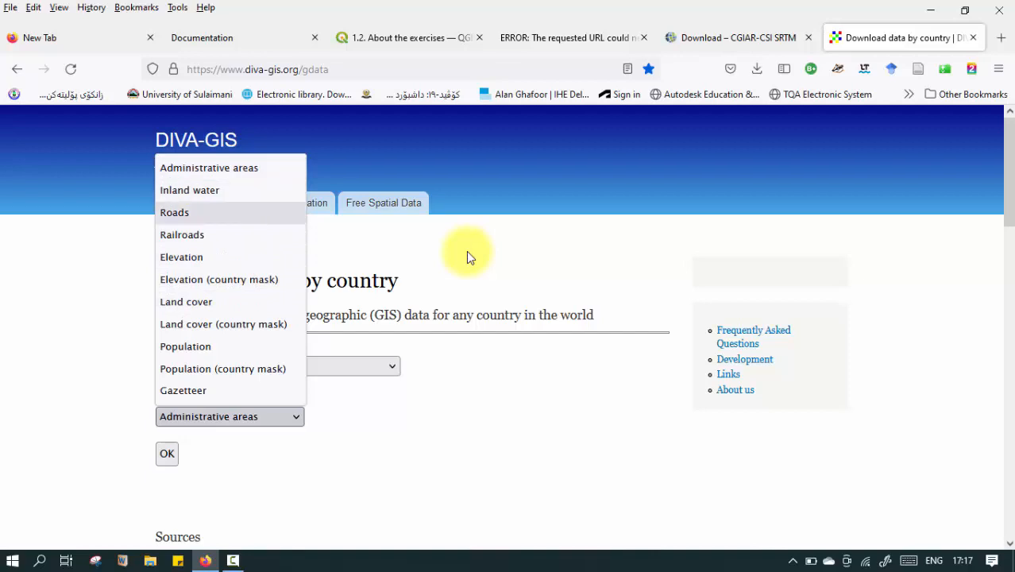
key(Down)
key(Down)
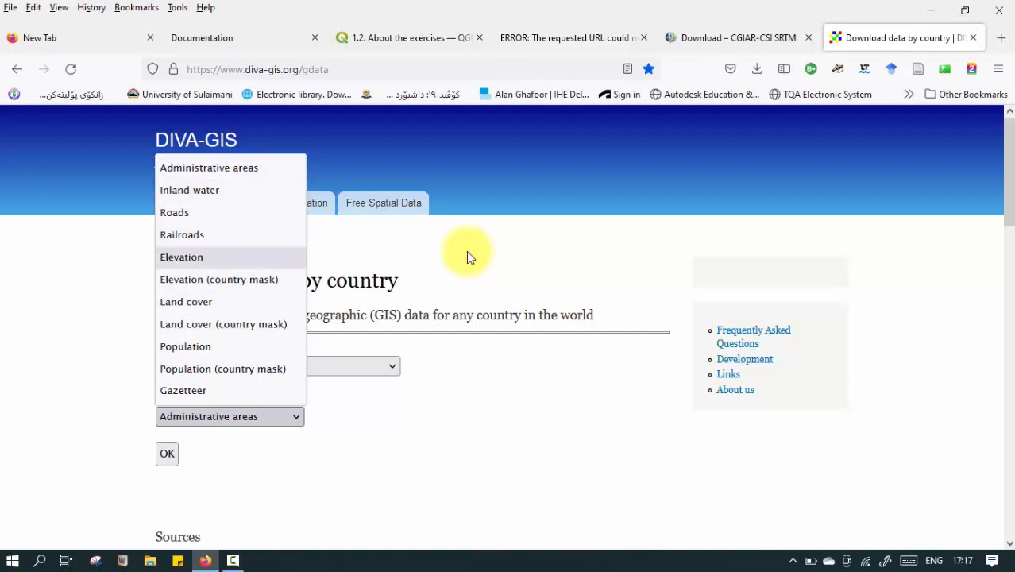
key(Down)
key(Escape)
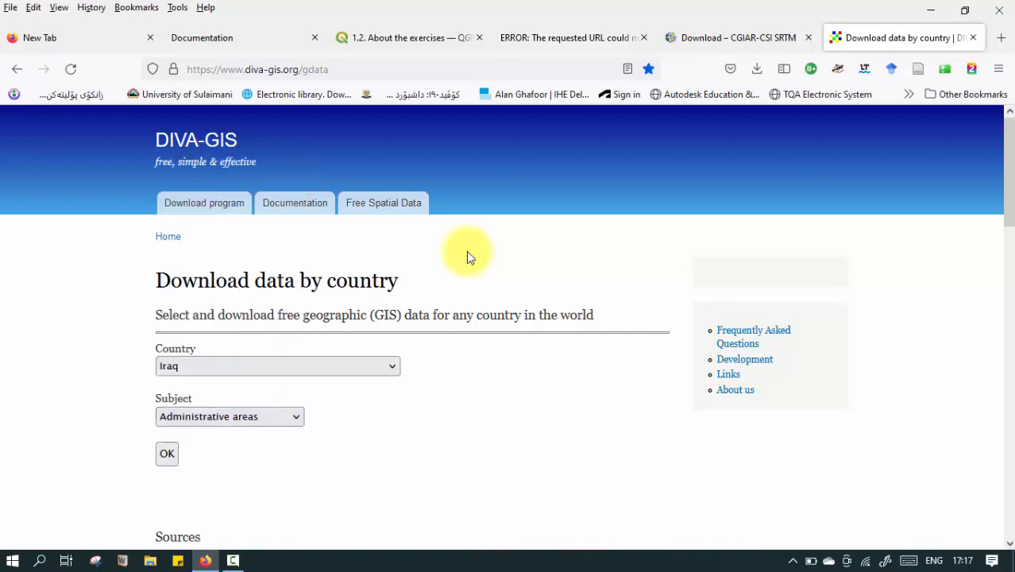
Examine the Sources table's formats and resolutions, compare its elevation entry with the CGIAR-CSI SRTM page, and return to the country form.
scroll(467, 257, down, 5)
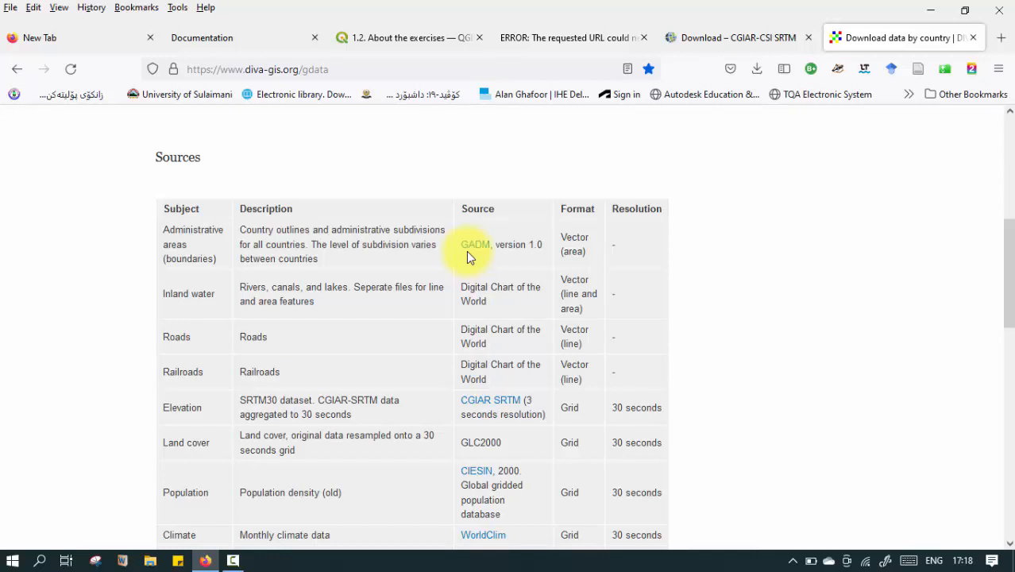
scroll(469, 257, down, 3)
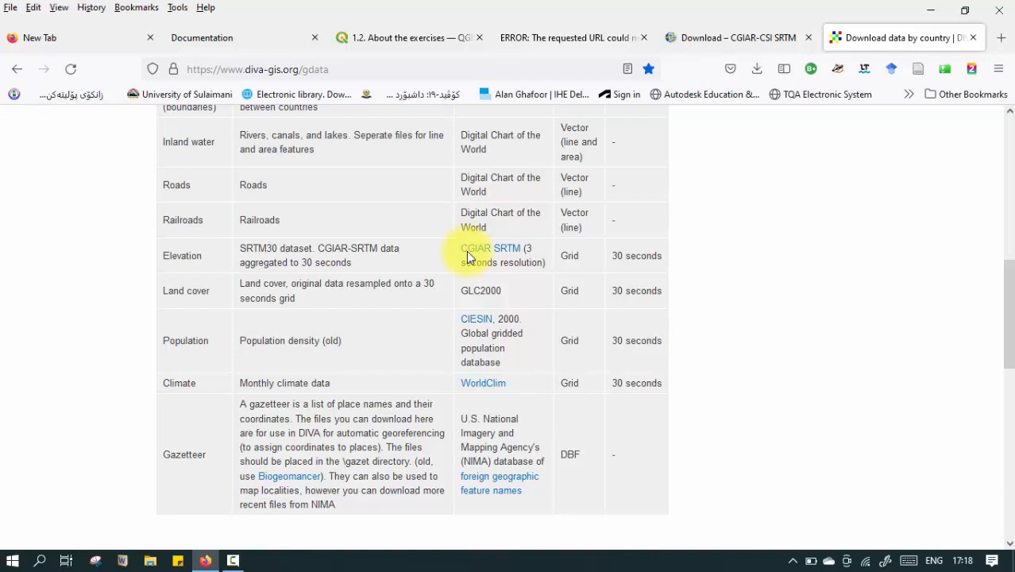
key(ctrl+shift+Tab)
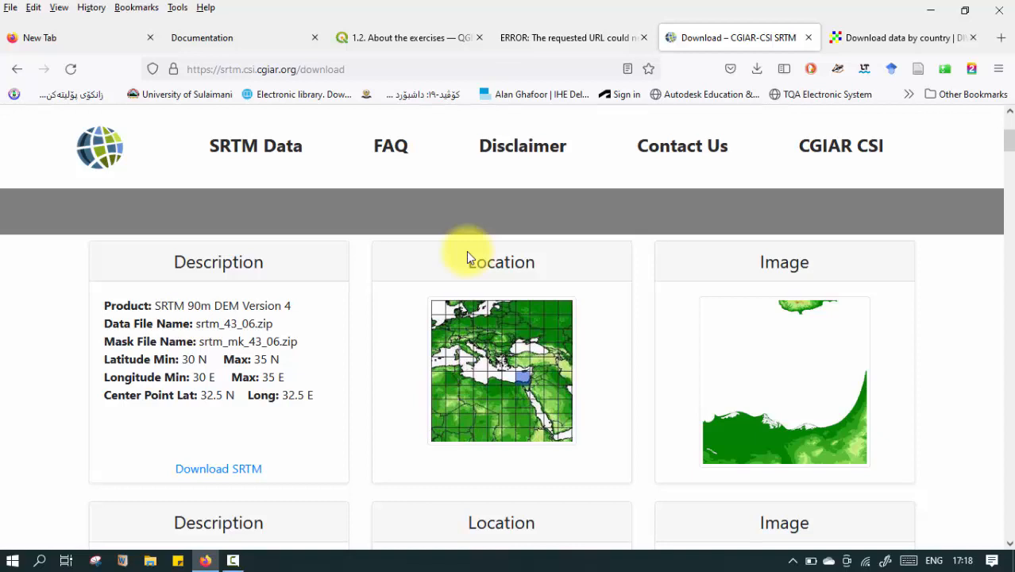
key(ctrl+Tab)
scroll(468, 258, up, 6)
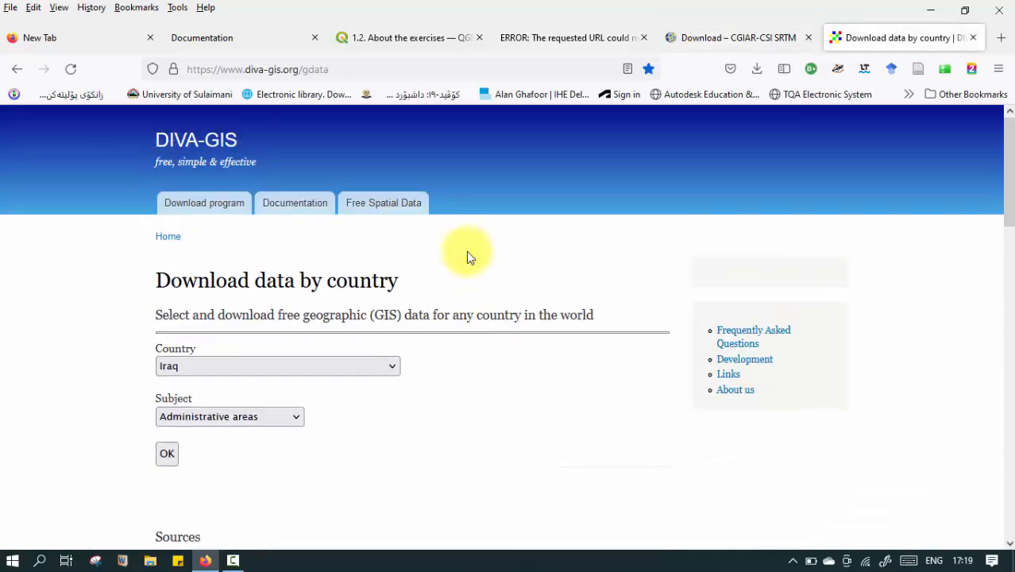
Submit the Iraq administrative areas request, download the resulting zip file, and dismiss the downloads list.
scroll(468, 258, down, 3)
key(Return)
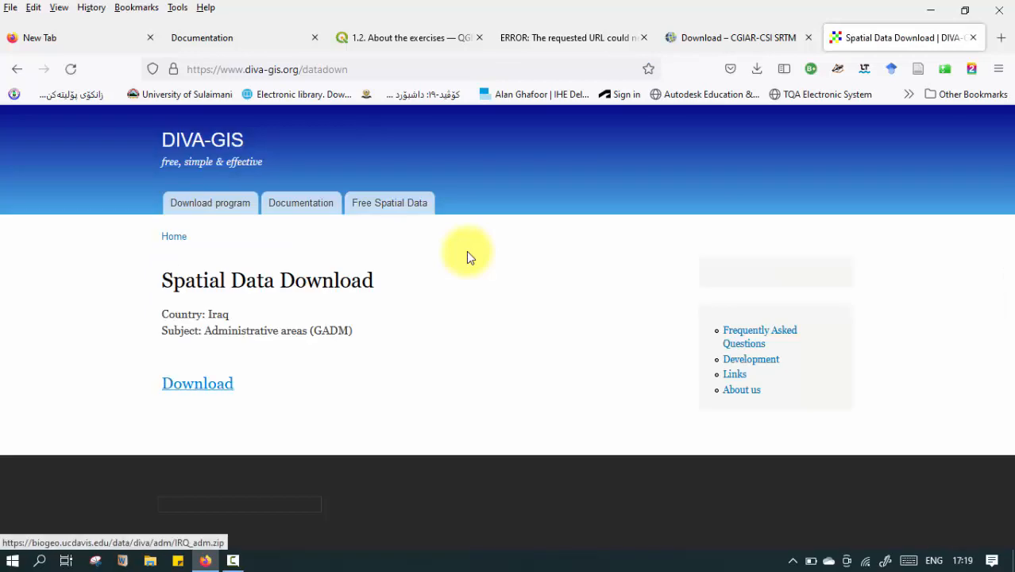
key(Return)
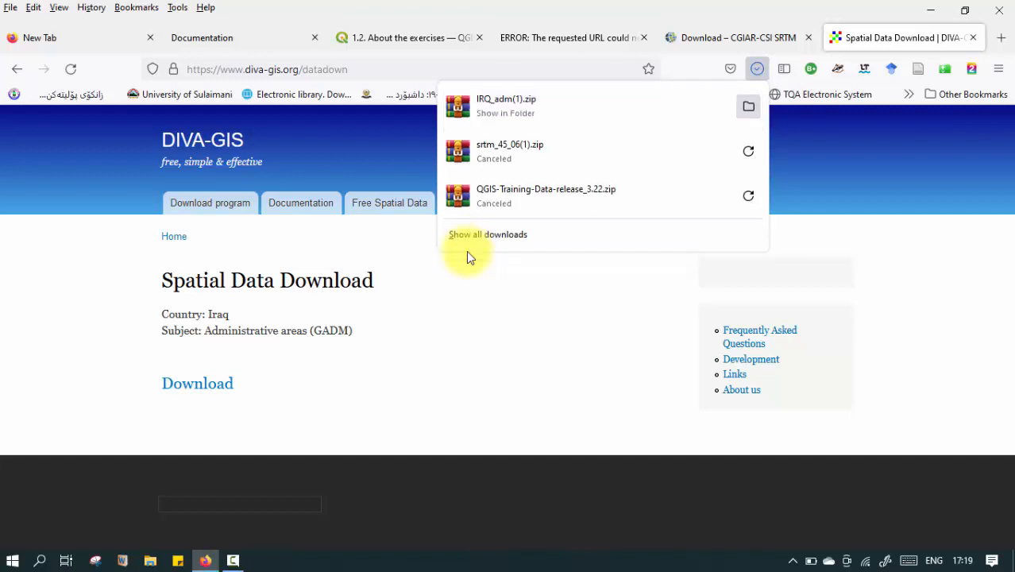
click(467, 257)
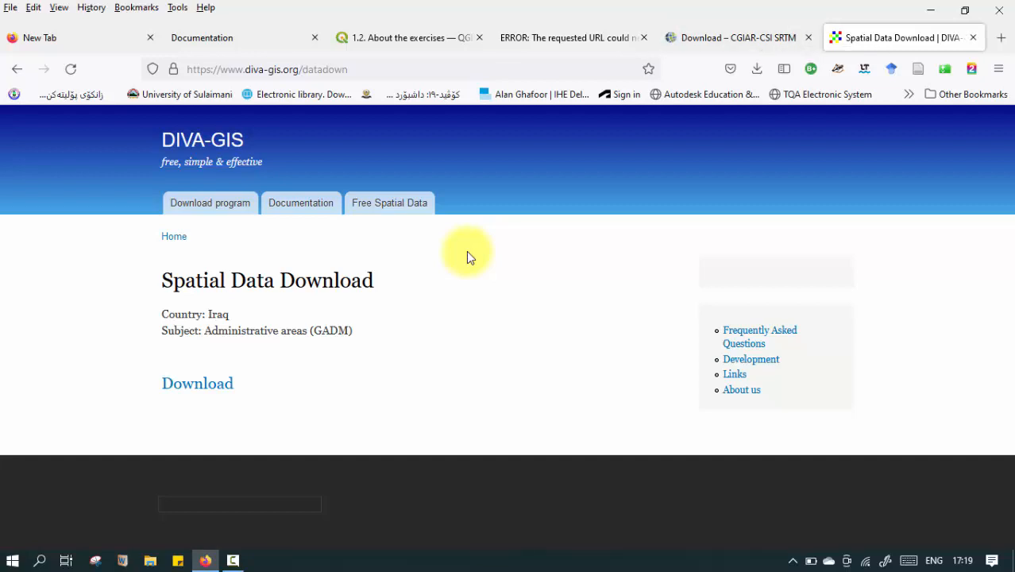
Open the USGS EarthExplorer site, earthexplorer.usgs.gov, in a new tab.
key(ctrl+t)
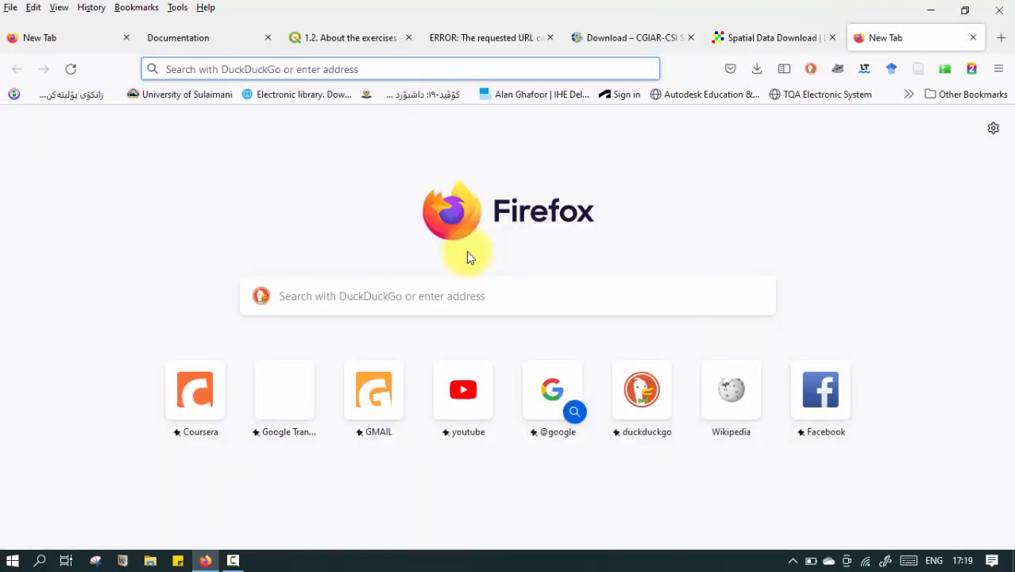
text(earth)
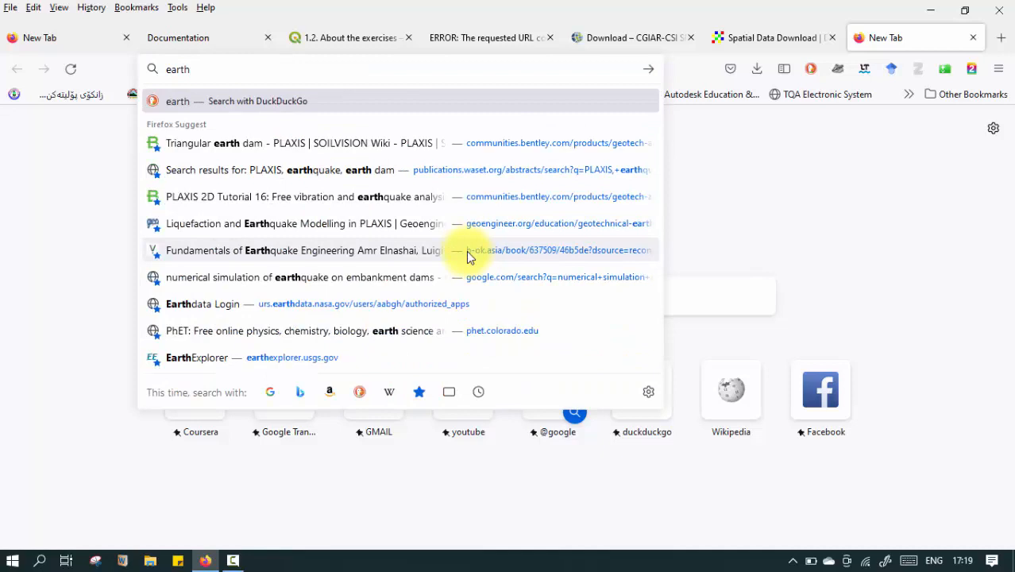
key(BackSpace)
key(BackSpace)
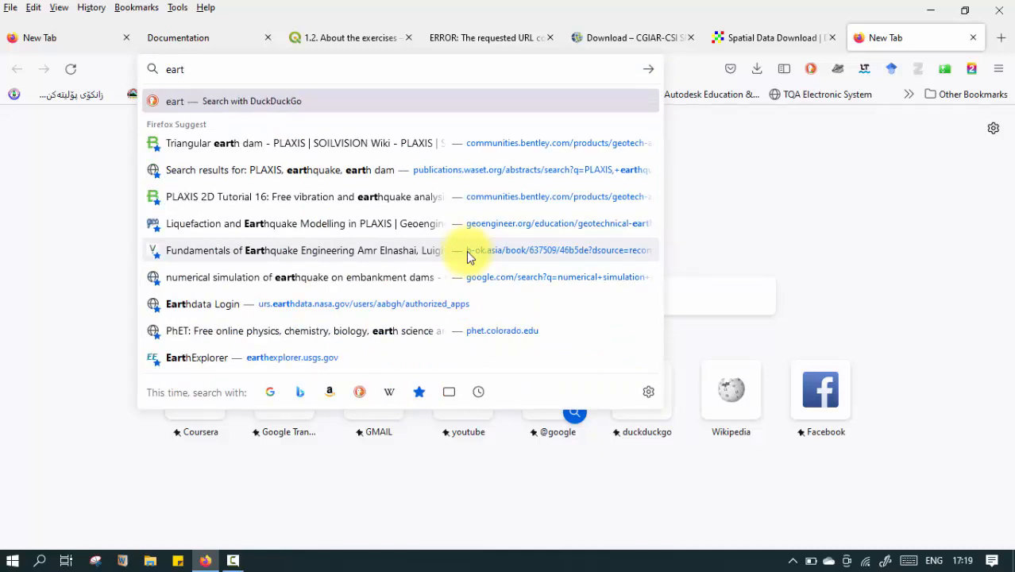
text(hexplorer.usgs.gov/)
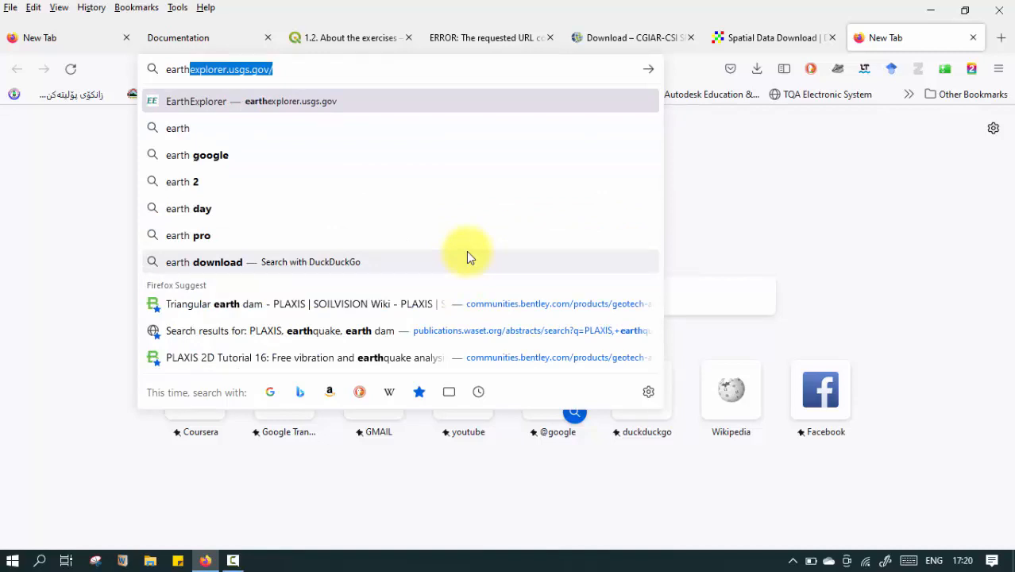
key(Return)
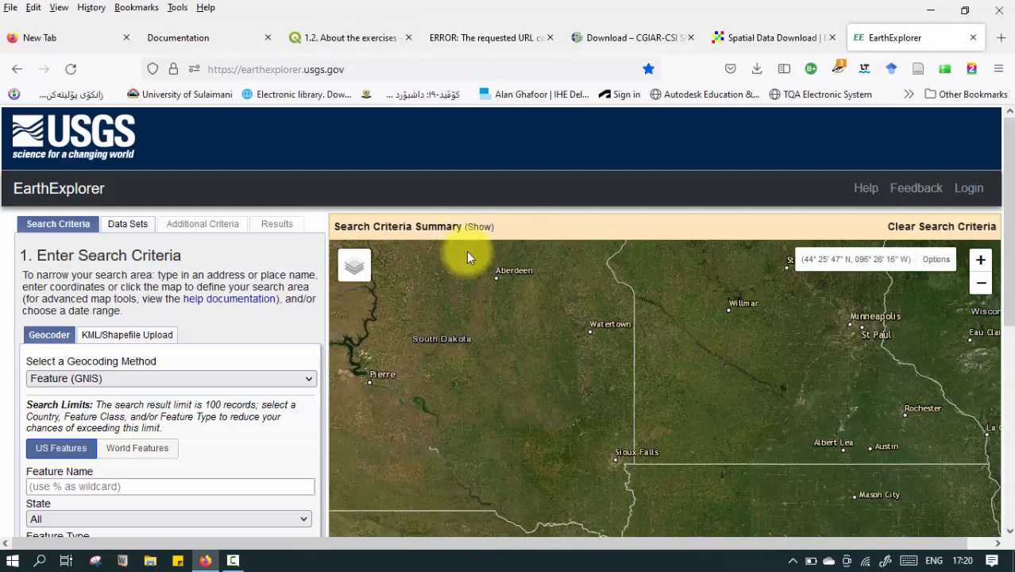
Move the search map from the United States to the Middle East, with Iraq and its neighbouring countries in view.
scroll(467, 256, down, 2)
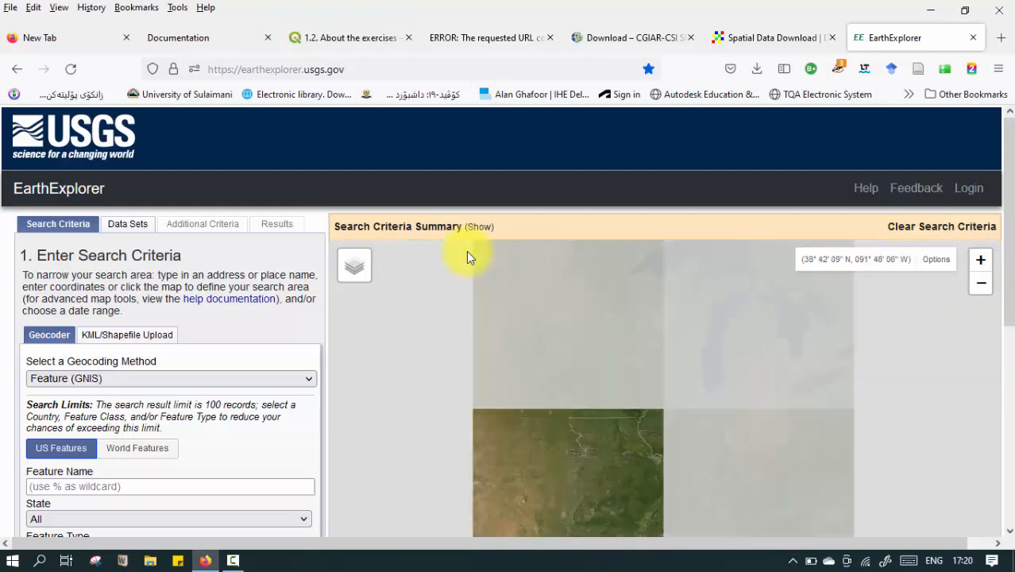
scroll(467, 256, down, 2)
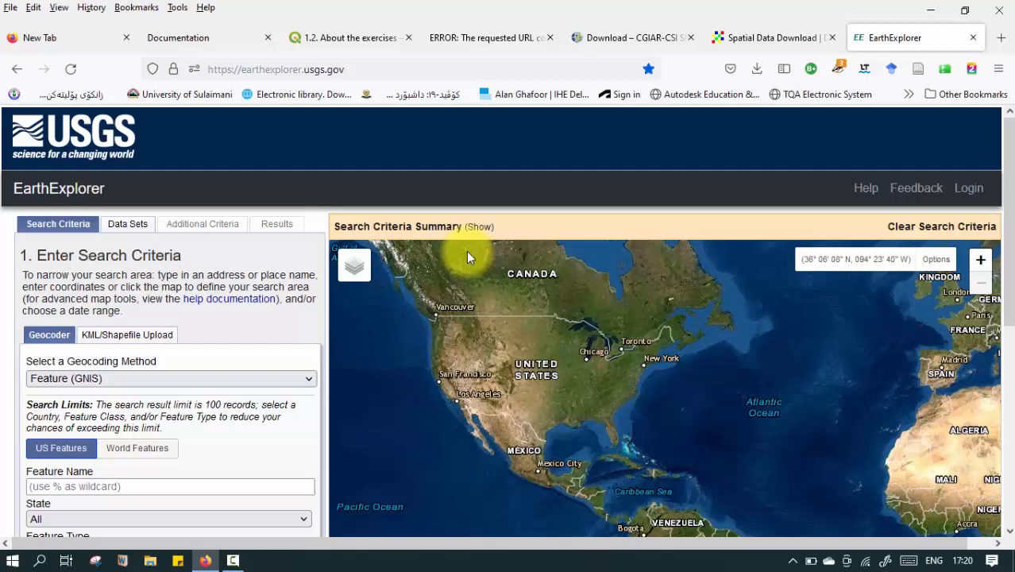
mouse_move(600, 385)
mouse_down()
mouse_move(428, 320)
mouse_move(417, 293)
mouse_up()
drag(990, 302, 738, 321)
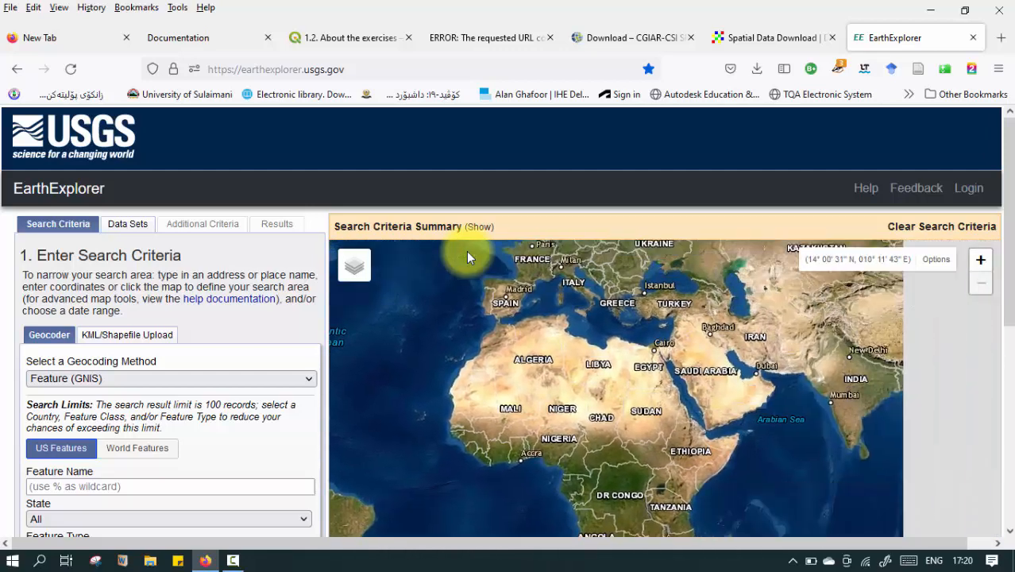
scroll(743, 296, up, 2)
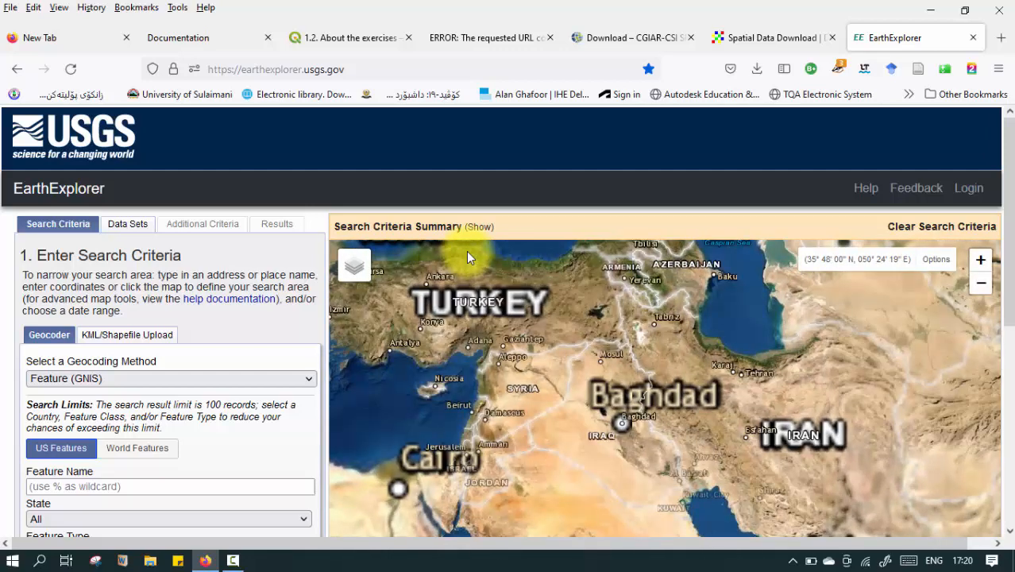
mouse_move(657, 332)
mouse_down()
mouse_move(645, 412)
mouse_move(576, 319)
mouse_up()
scroll(542, 410, up, 2)
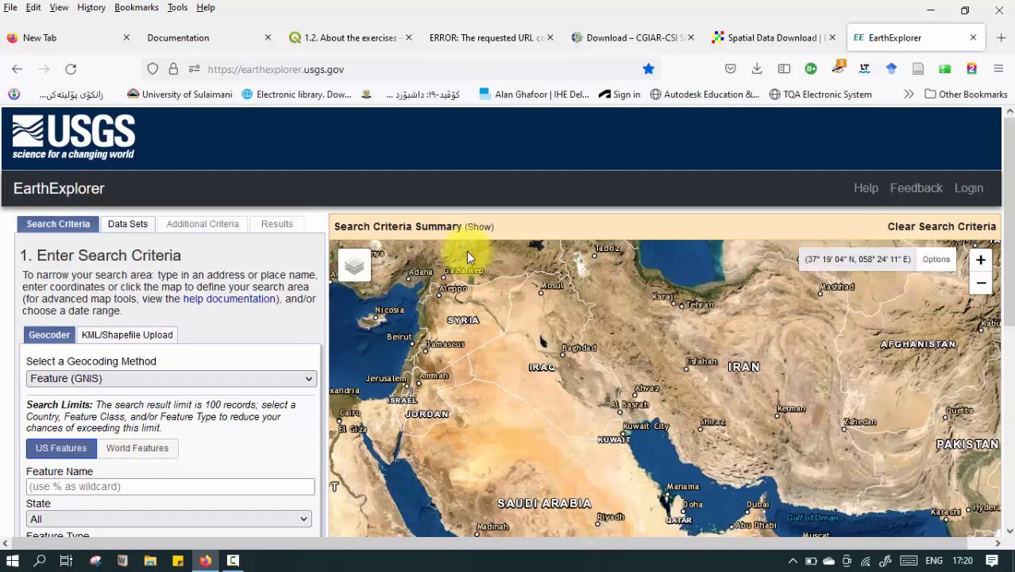
Define the search polygon from the map extent, covering about 10°11′ to 38°49′ N and 30°38′ to 70°16′ E.
scroll(467, 256, down, 3)
scroll(467, 256, down, 1)
scroll(467, 256, up, 2)
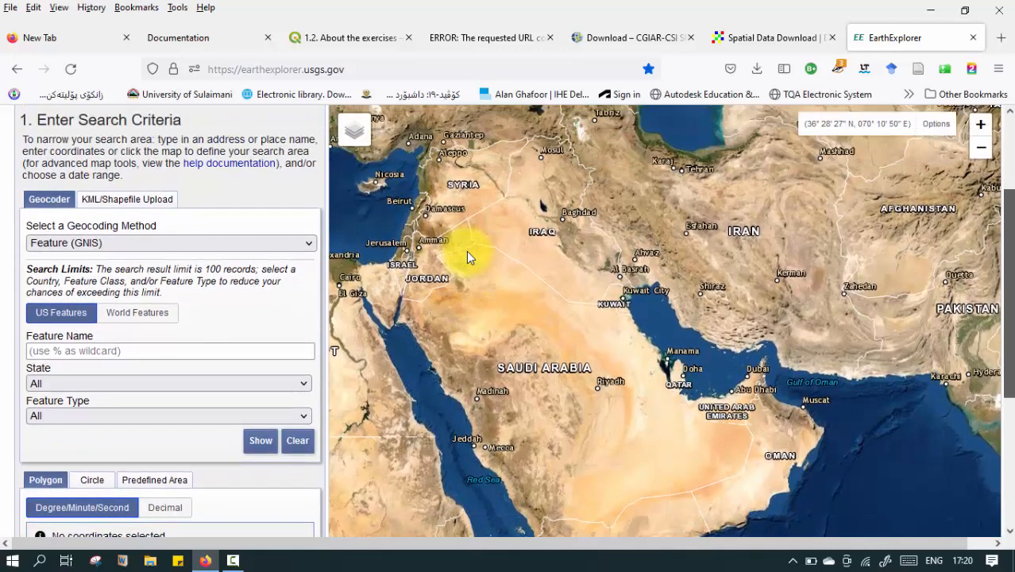
scroll(467, 256, down, 1)
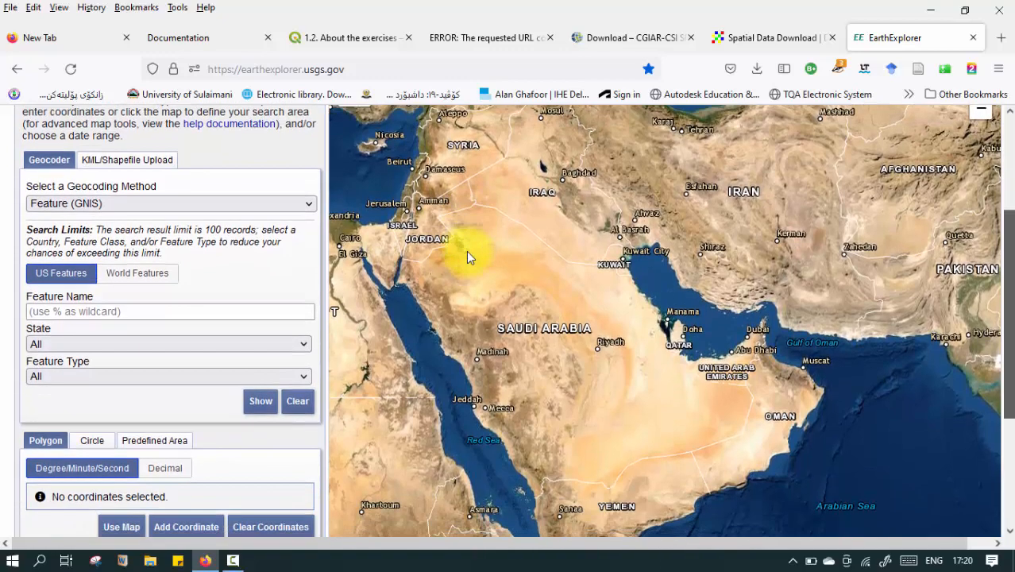
scroll(467, 256, up, 1)
scroll(467, 256, down, 2)
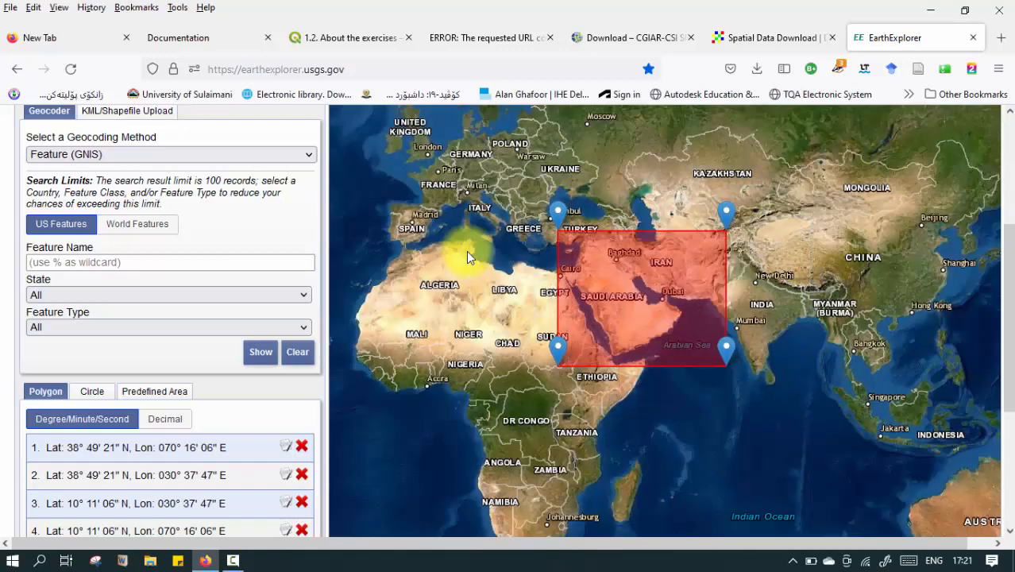
Shrink the search polygon towards Iraq by moving its corners, spanning about 31.5° to 37° N and 38° to 46° E.
drag(726, 213, 624, 227)
drag(726, 347, 616, 247)
drag(581, 285, 592, 252)
drag(559, 215, 591, 223)
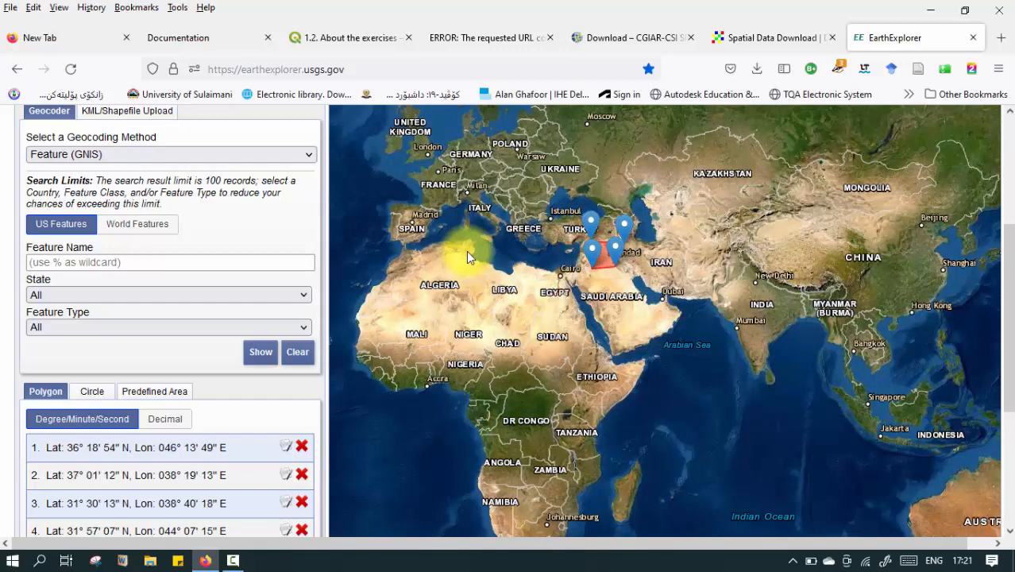
Narrow the polygon to northeastern Iraq by moving three corners to about 36°40′N 43°25′E, 33°30′N 44°07′E and 34°01′N 47°04′E.
scroll(605, 234, up, 2)
scroll(679, 304, up, 2)
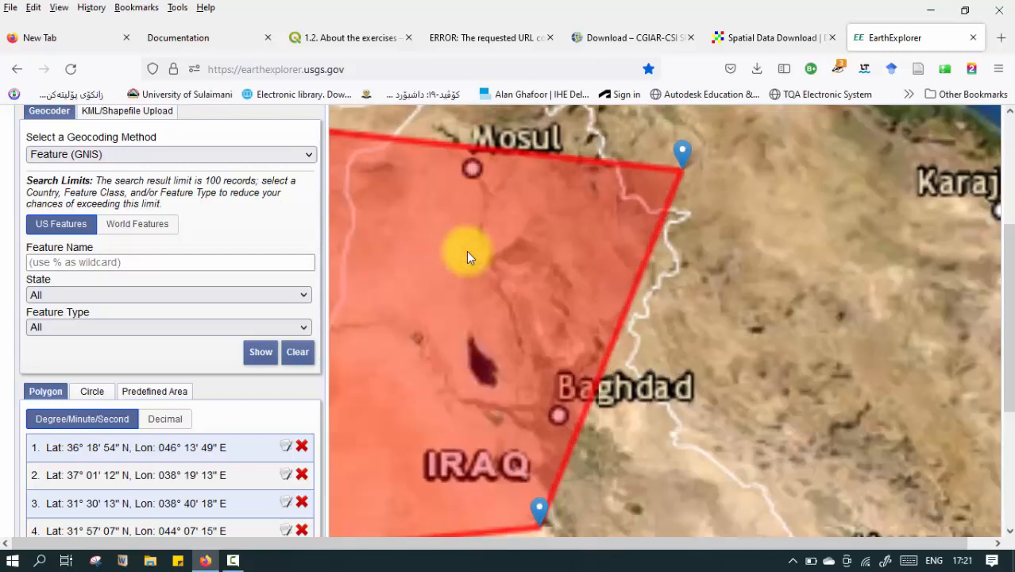
drag(679, 303, 806, 304)
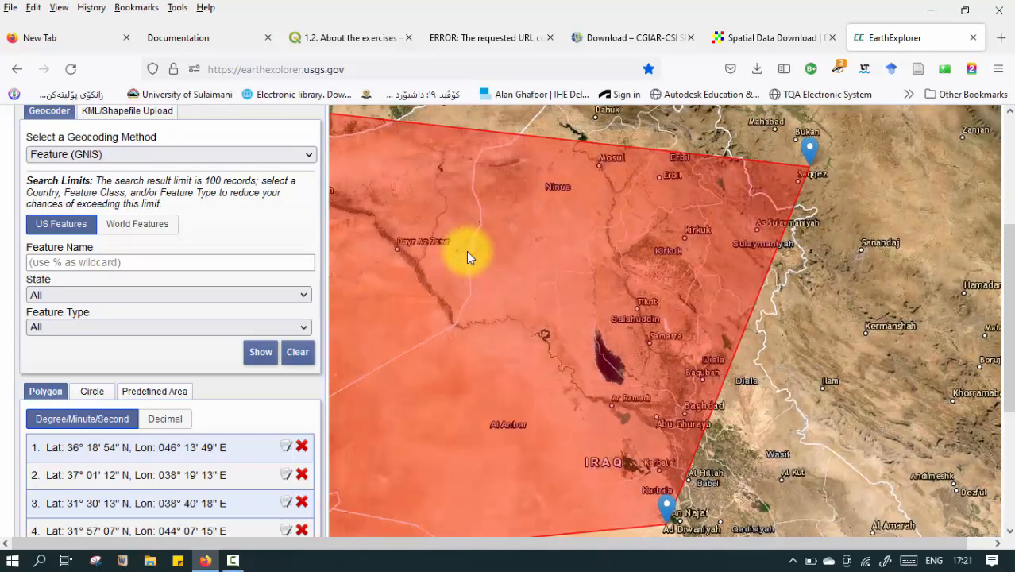
scroll(727, 299, down, 2)
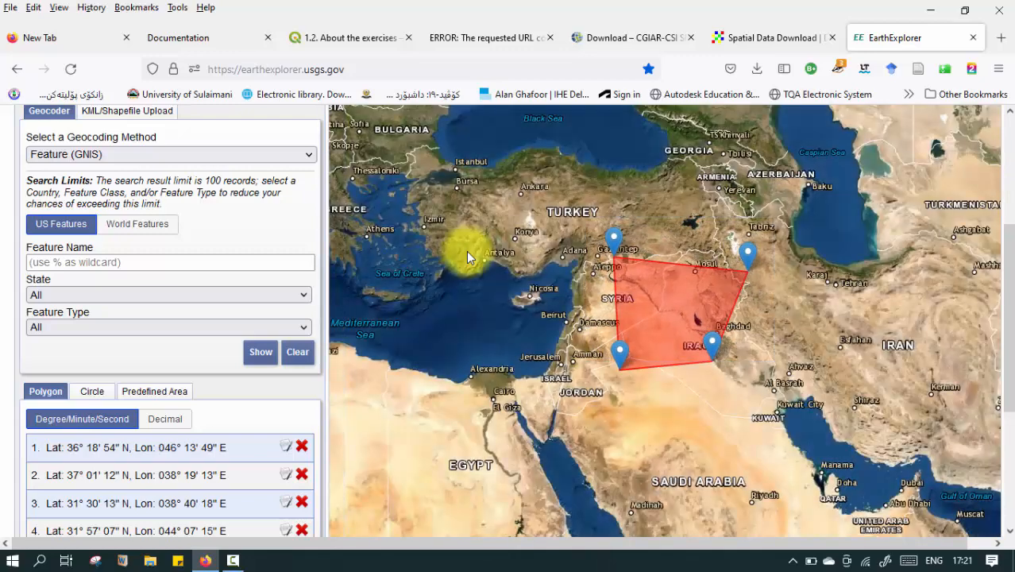
drag(712, 343, 762, 301)
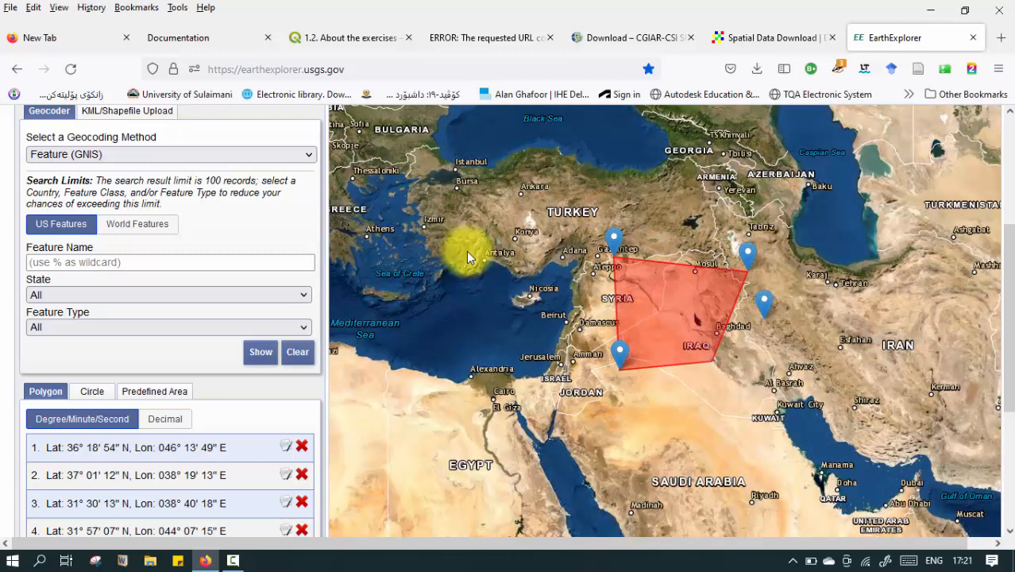
drag(614, 238, 699, 246)
mouse_move(619, 353)
mouse_down()
mouse_move(664, 349)
mouse_move(720, 318)
mouse_move(711, 311)
mouse_up()
scroll(739, 291, up, 2)
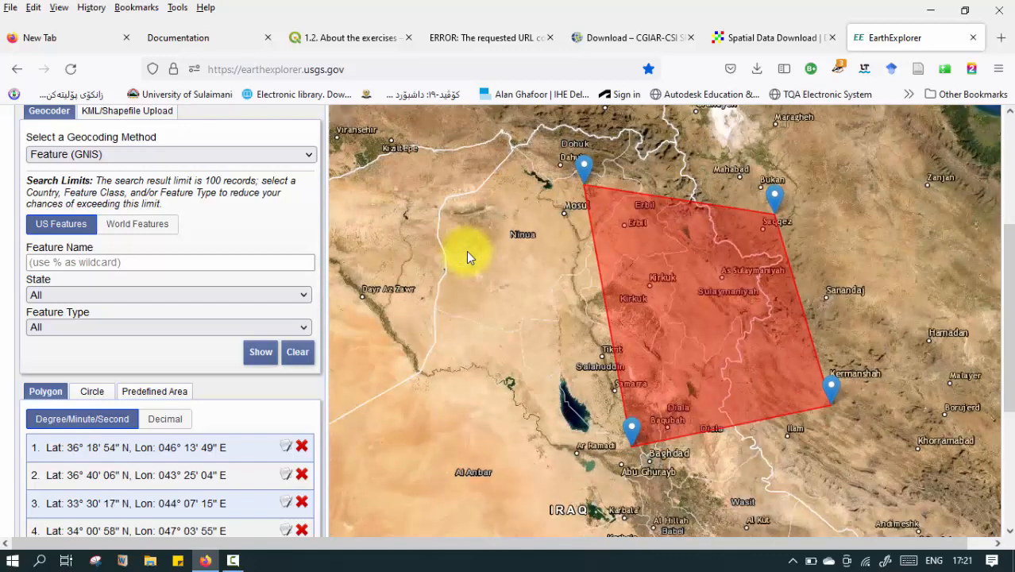
Fine-tune the four polygon corners to about 36°42′N 46°12′E, 36°20′N 43°29′E, 33°51′N 44°01′E and 34°17′N 46°43′E.
drag(775, 193, 783, 179)
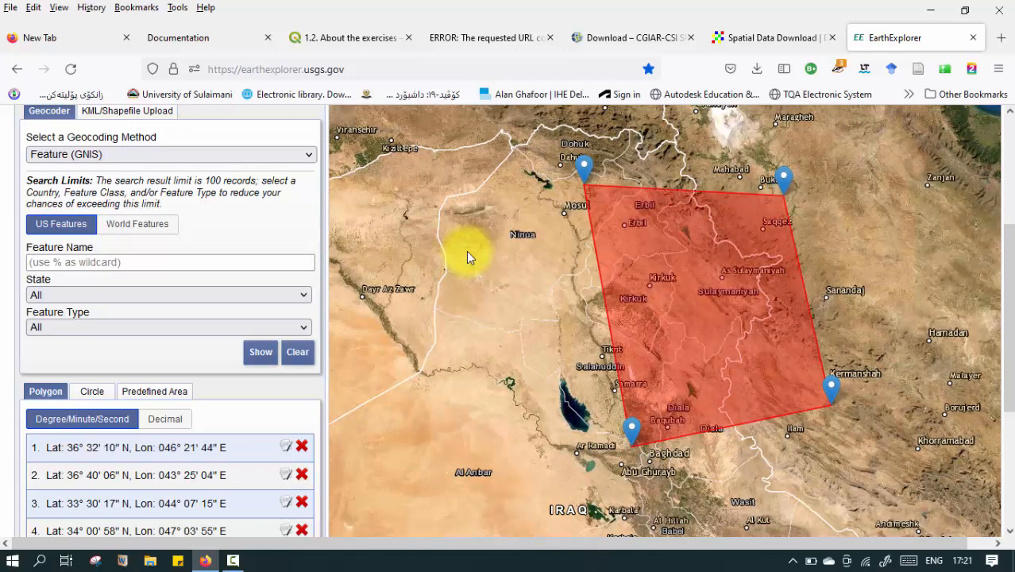
drag(584, 166, 588, 195)
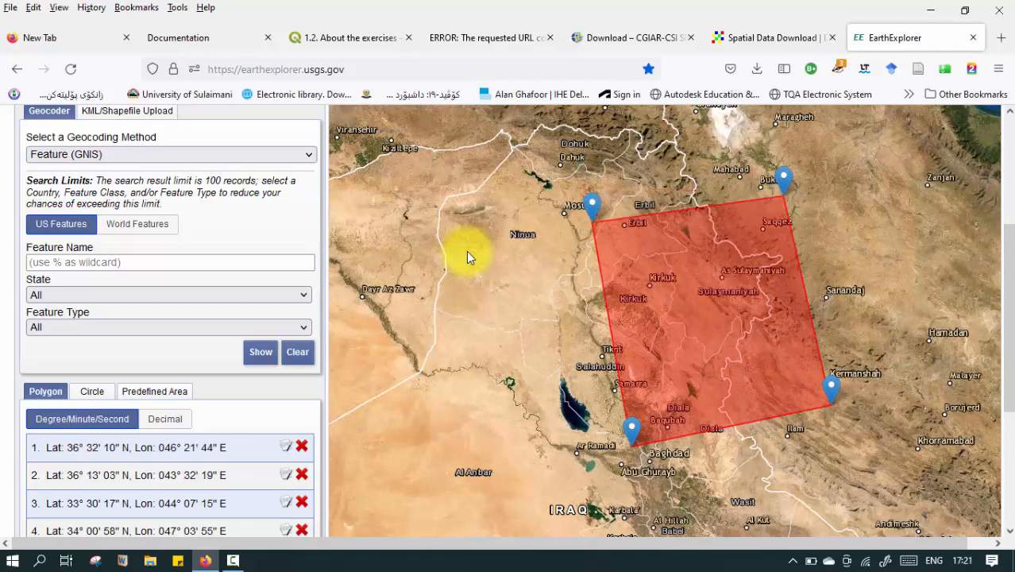
drag(783, 179, 772, 164)
drag(630, 417, 624, 400)
drag(831, 388, 808, 365)
scroll(170, 318, down, 3)
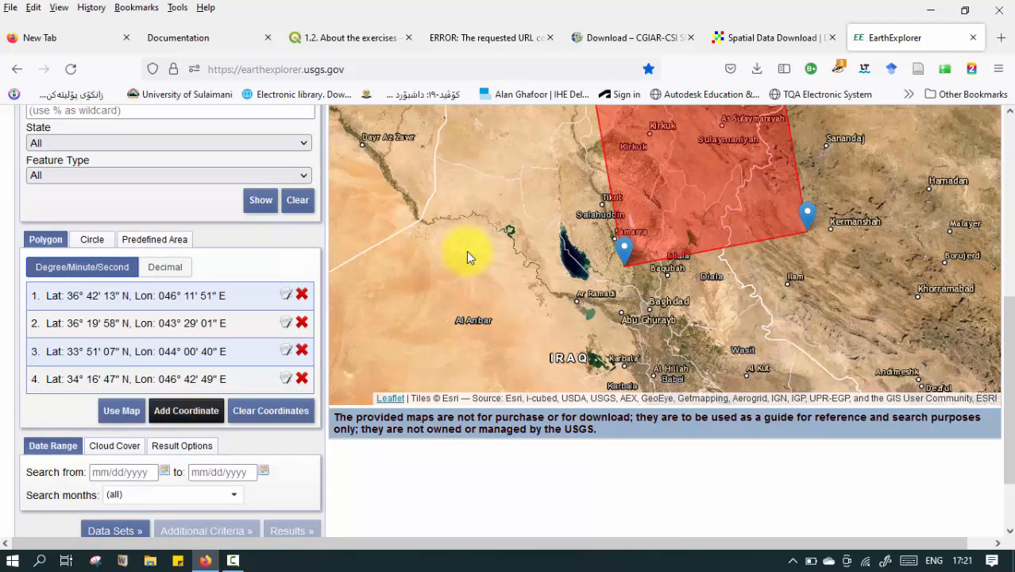
View the form for adding a polygon coordinate manually, dismiss it, and review the search area and date range criteria.
click(187, 411)
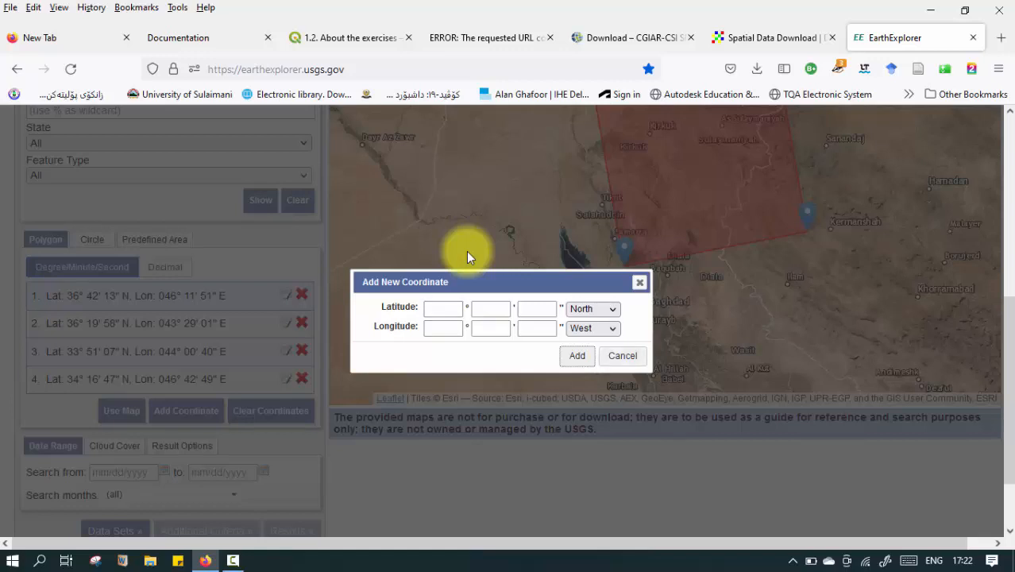
click(622, 356)
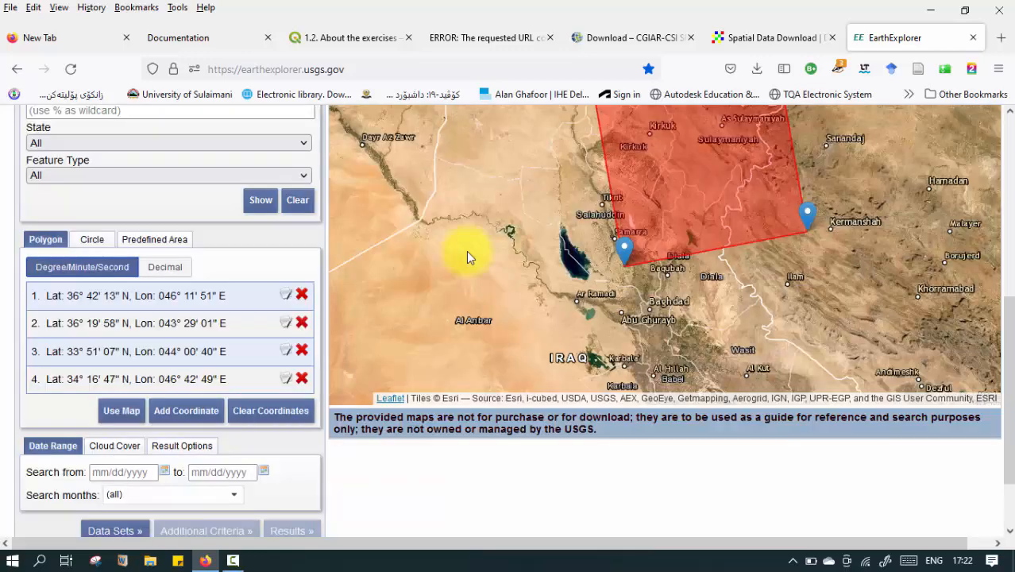
scroll(466, 251, down, 3)
scroll(467, 252, up, 3)
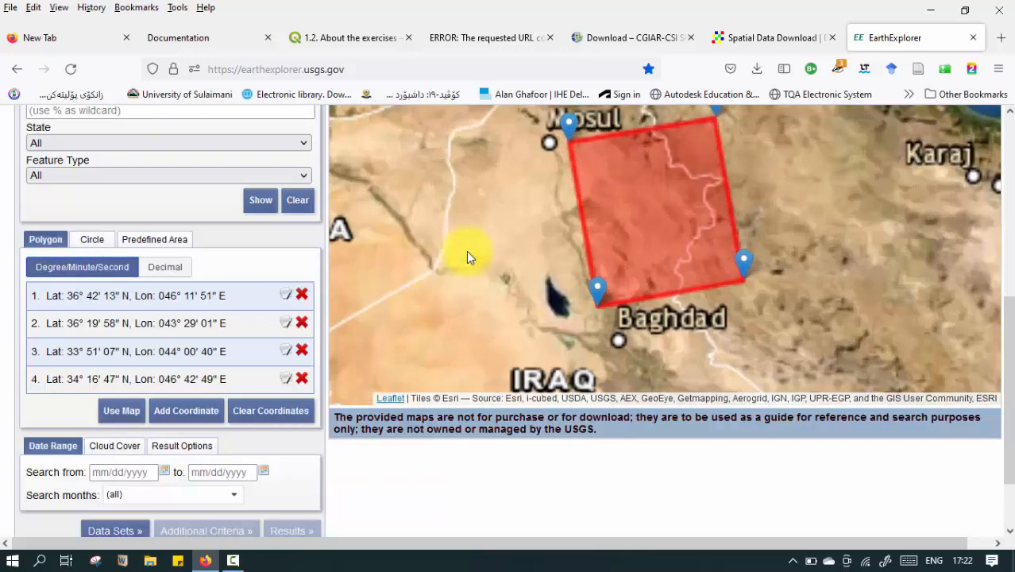
scroll(467, 252, down, 2)
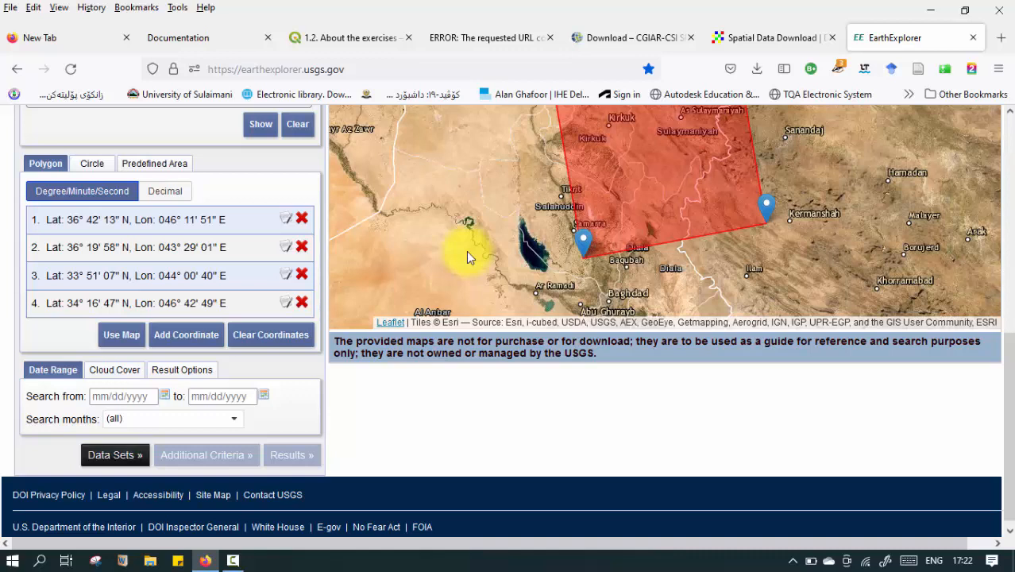
Proceed to data set selection for the search area and examine the data set list, prefilter and search options.
click(115, 455)
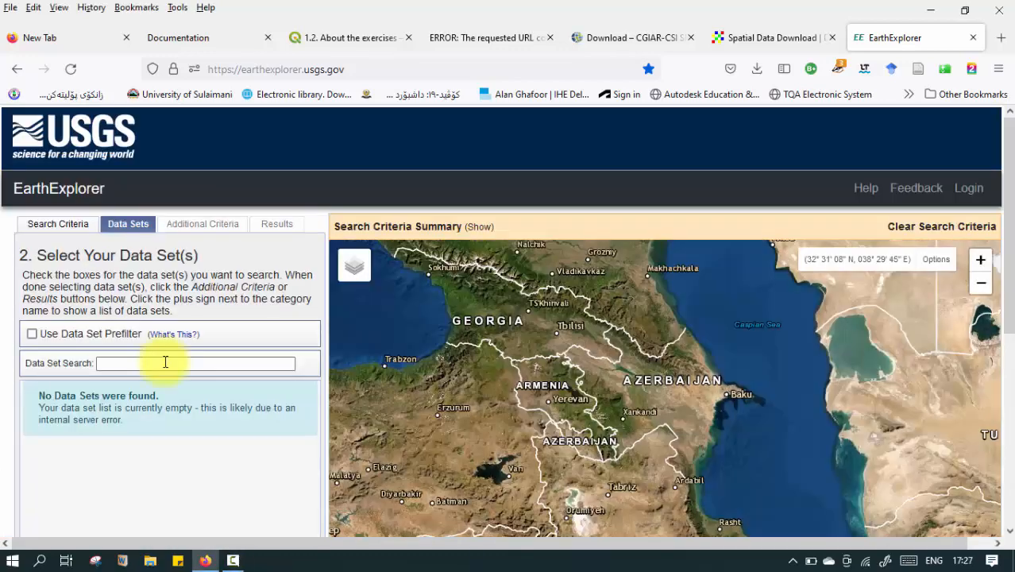
scroll(165, 362, down, 2)
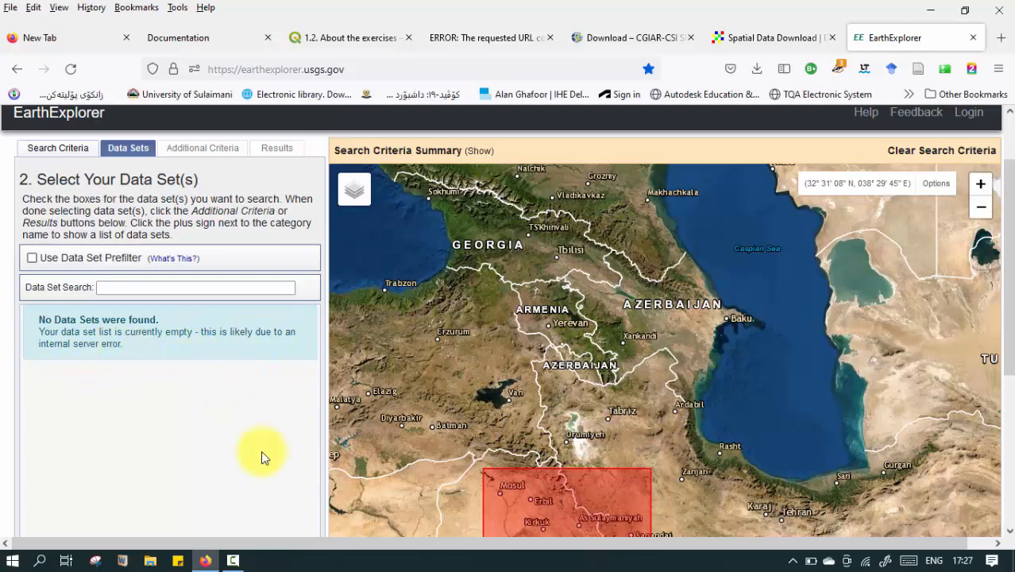
scroll(254, 393, down, 5)
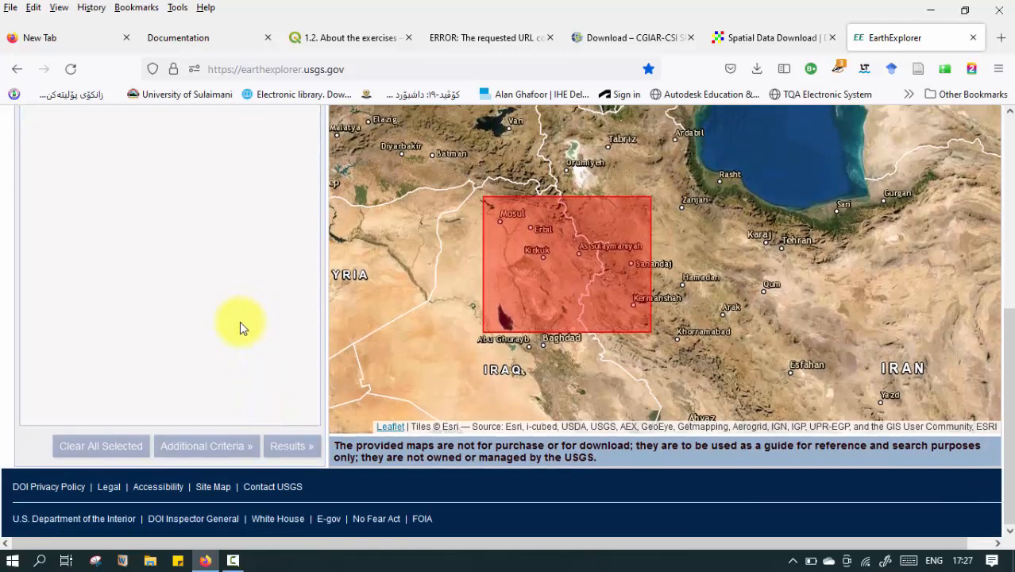
scroll(239, 320, up, 3)
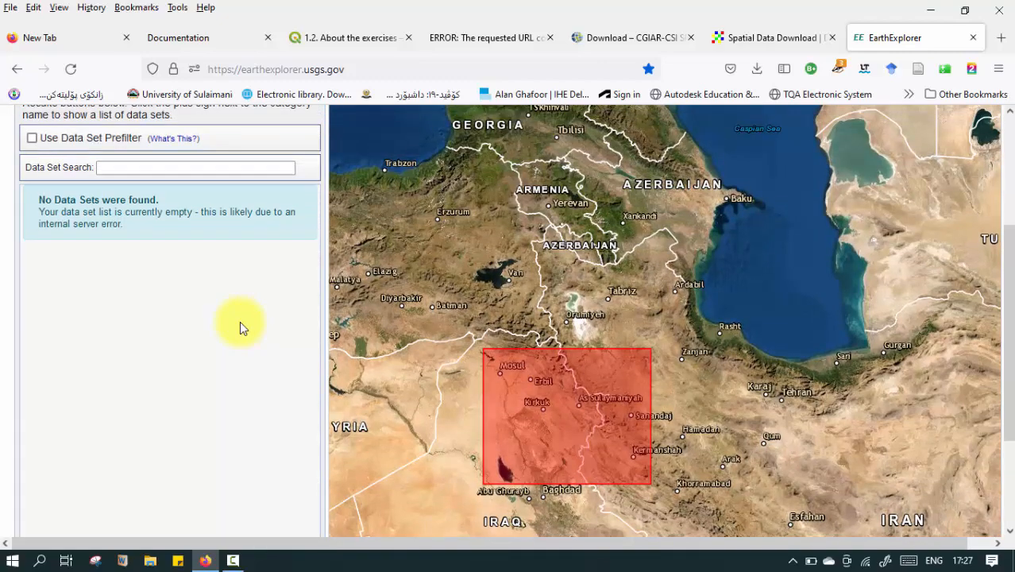
scroll(235, 343, up, 3)
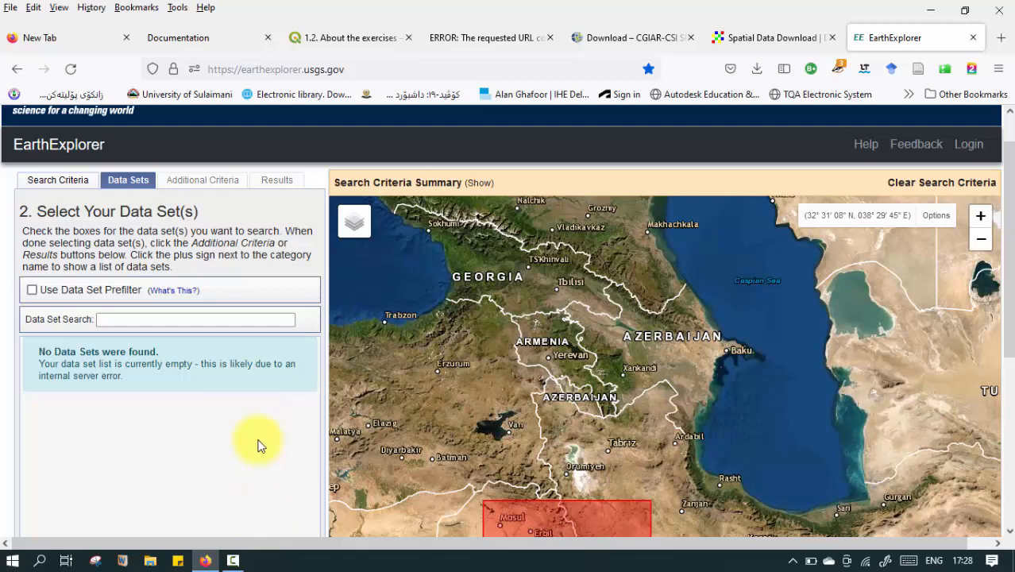
scroll(258, 438, down, 1)
scroll(257, 439, down, 1)
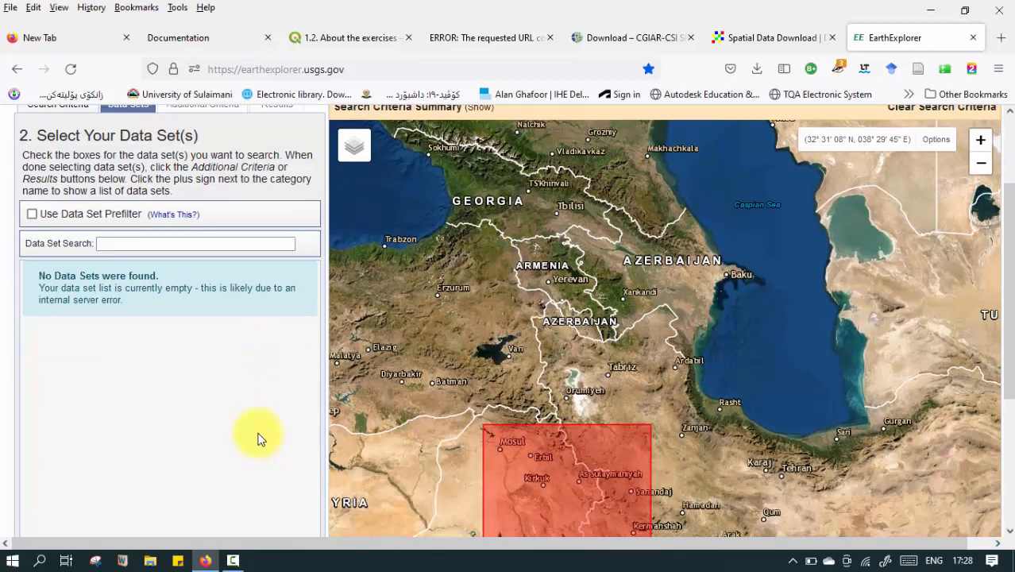
scroll(257, 439, down, 3)
scroll(231, 365, up, 2)
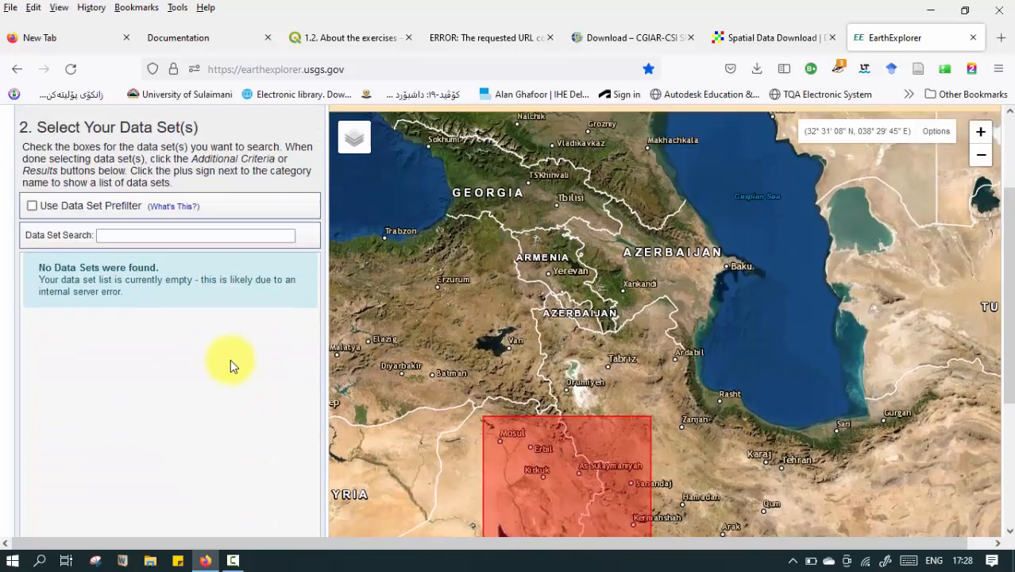
scroll(230, 365, up, 1)
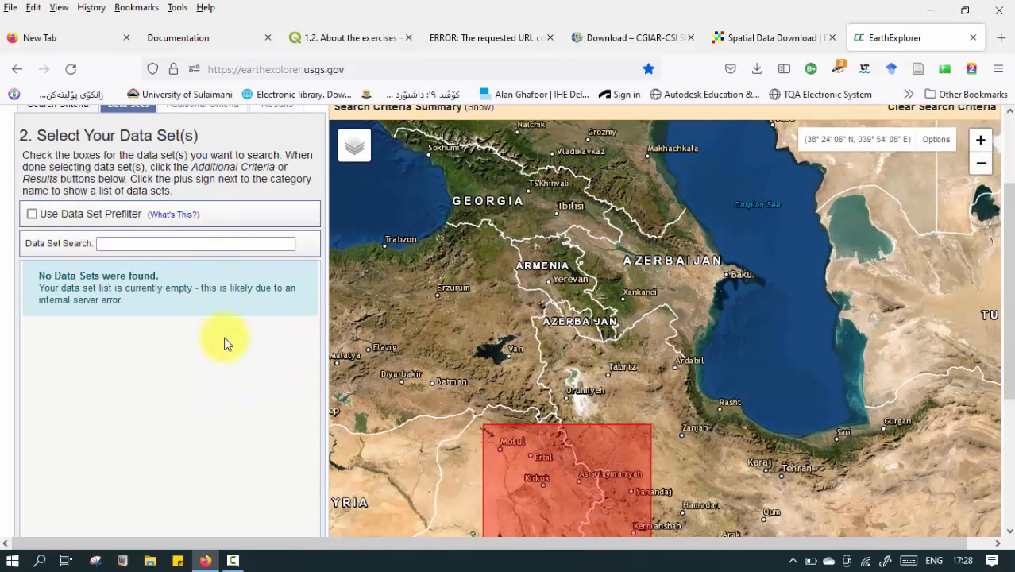
scroll(226, 318, down, 3)
scroll(249, 318, down, 2)
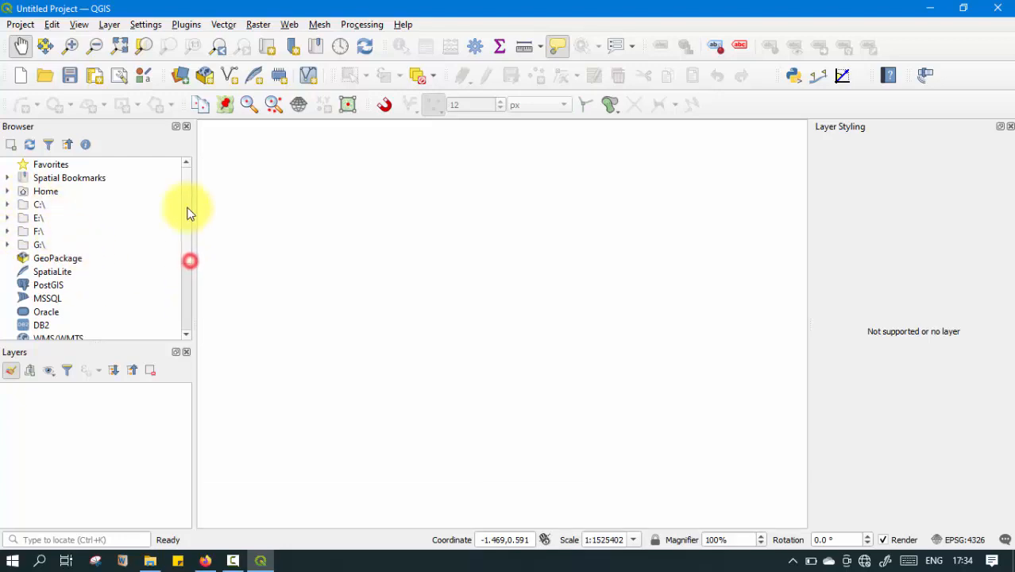
Expand the home directory's Desktop folder to the Seismic center_QGIS training folder and collapse its Day02, Day03 and Day03_test subfolders.
click(8, 192)
scroll(95, 270, down, 5)
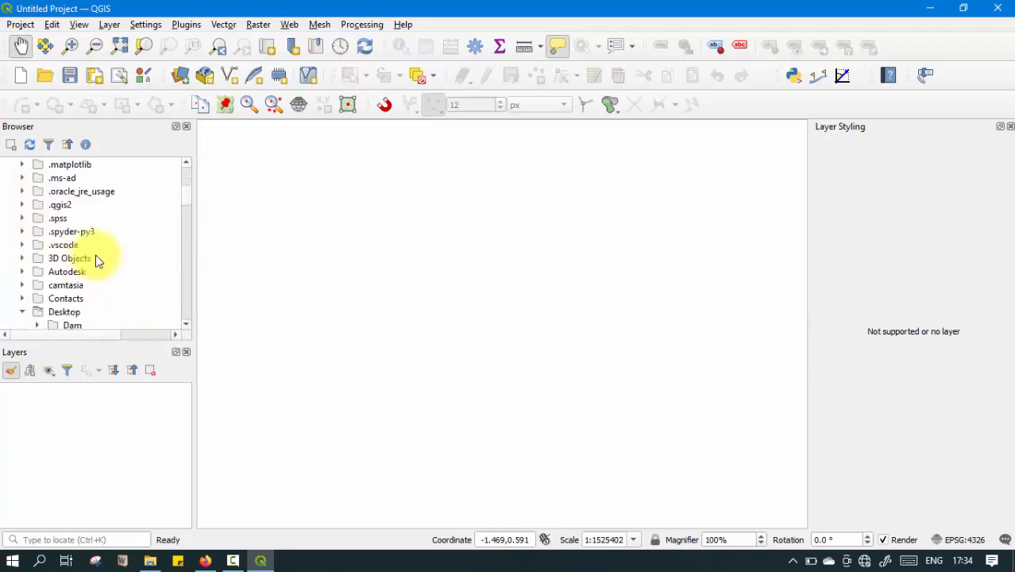
click(23, 270)
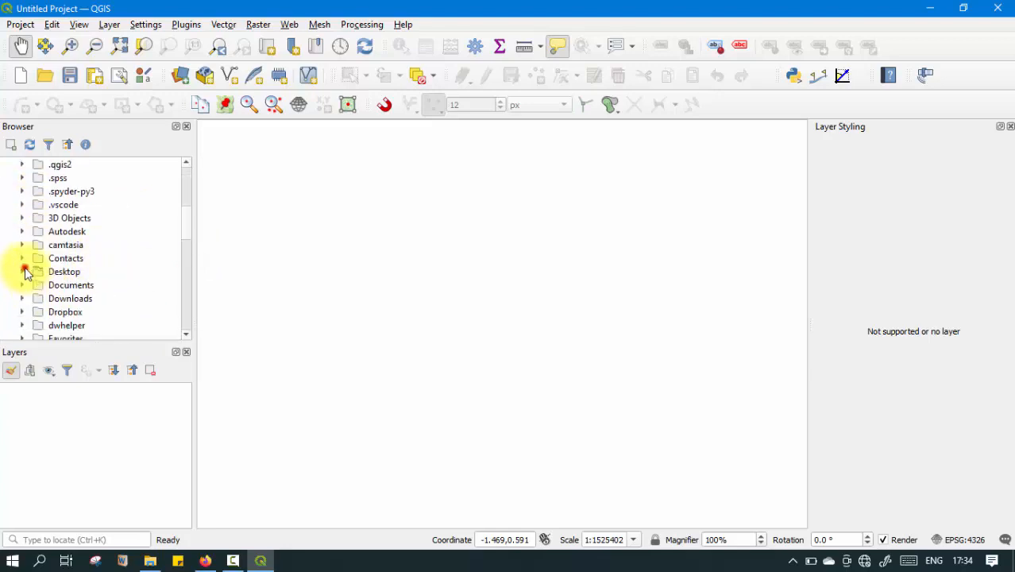
click(23, 271)
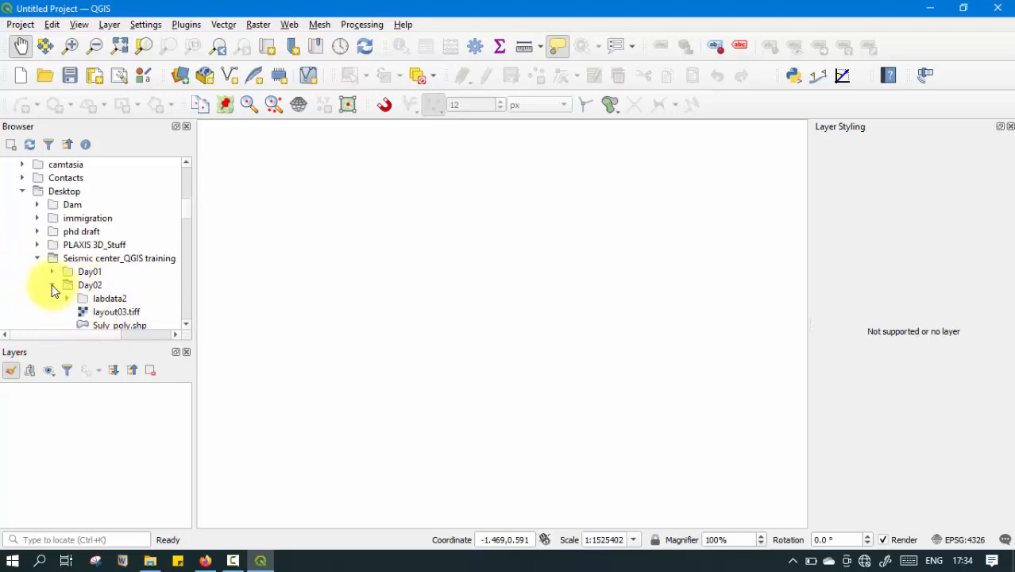
click(51, 286)
click(37, 259)
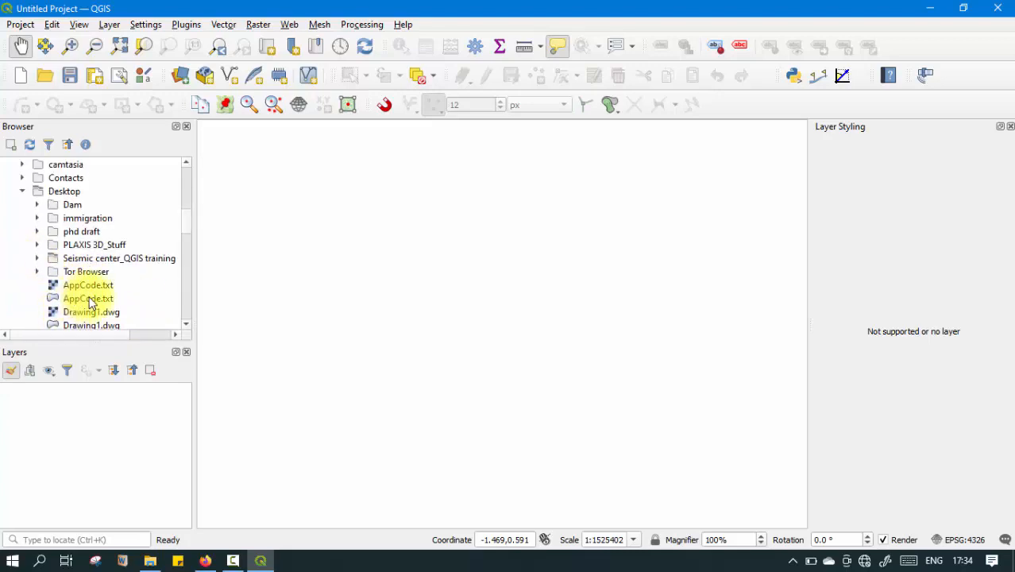
click(37, 258)
click(52, 298)
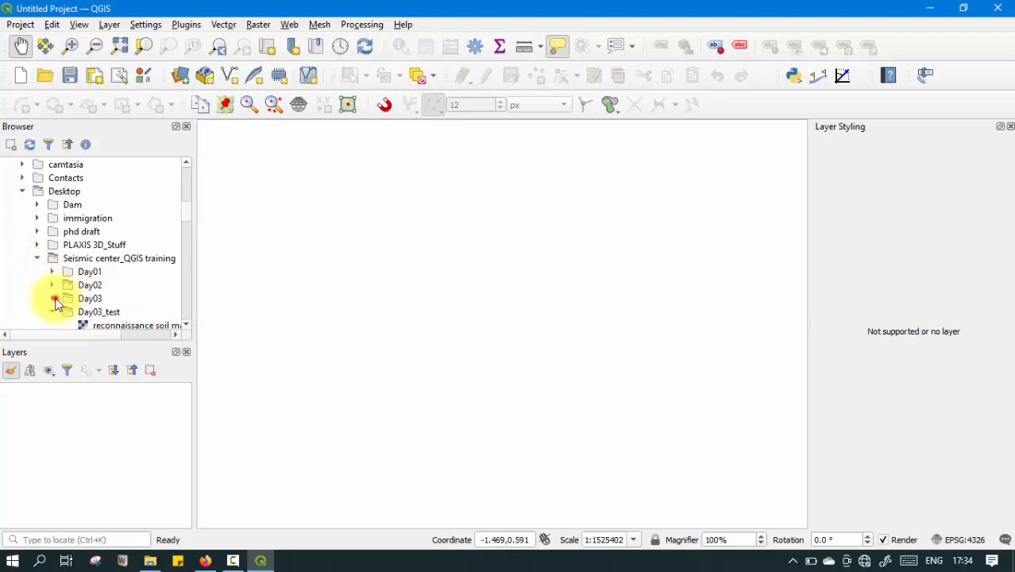
click(51, 312)
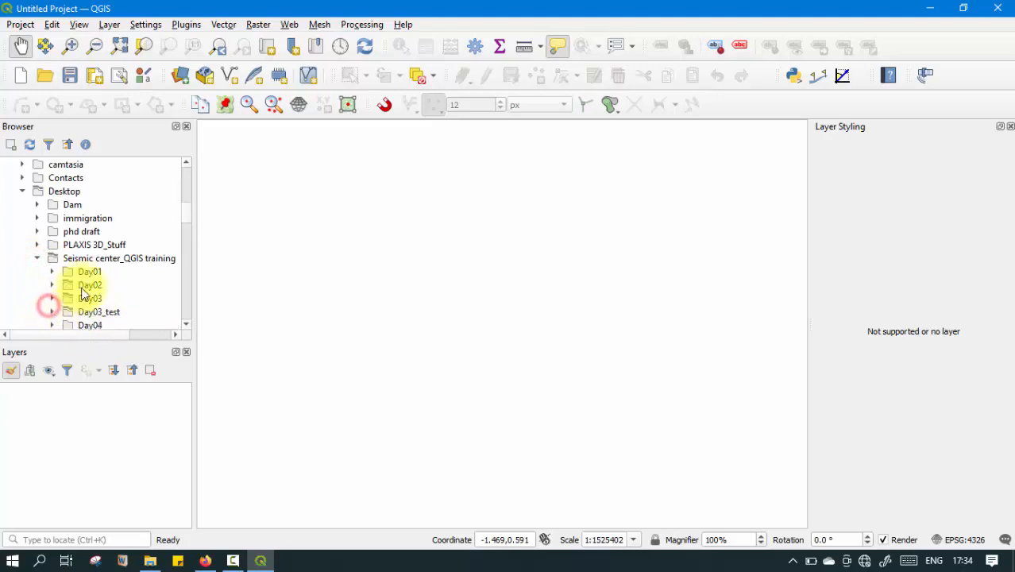
Collapse the day04_tutorial folder and expand Day04 and its open source data subfolder.
scroll(90, 304, down, 2)
click(52, 258)
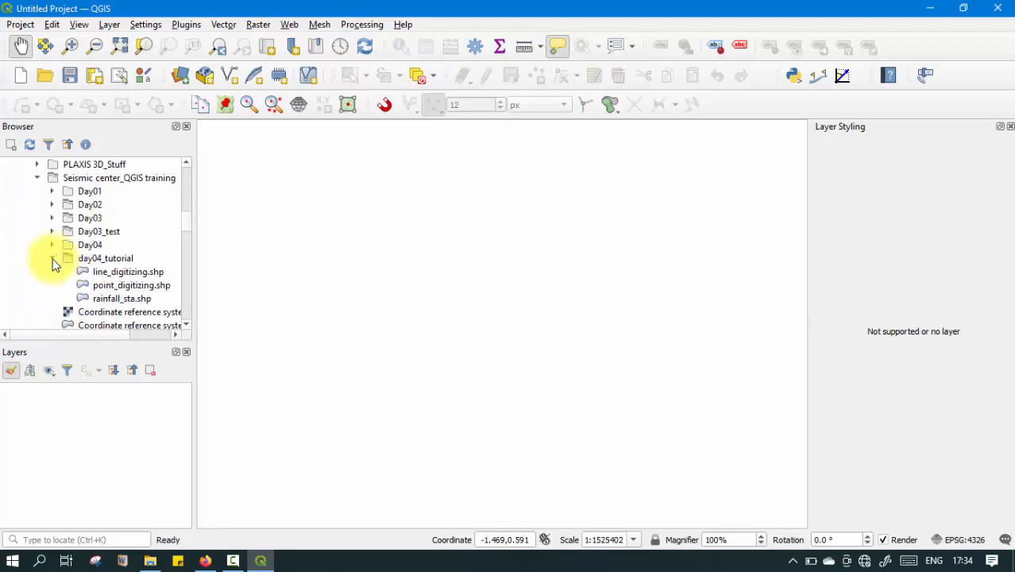
click(53, 259)
click(51, 245)
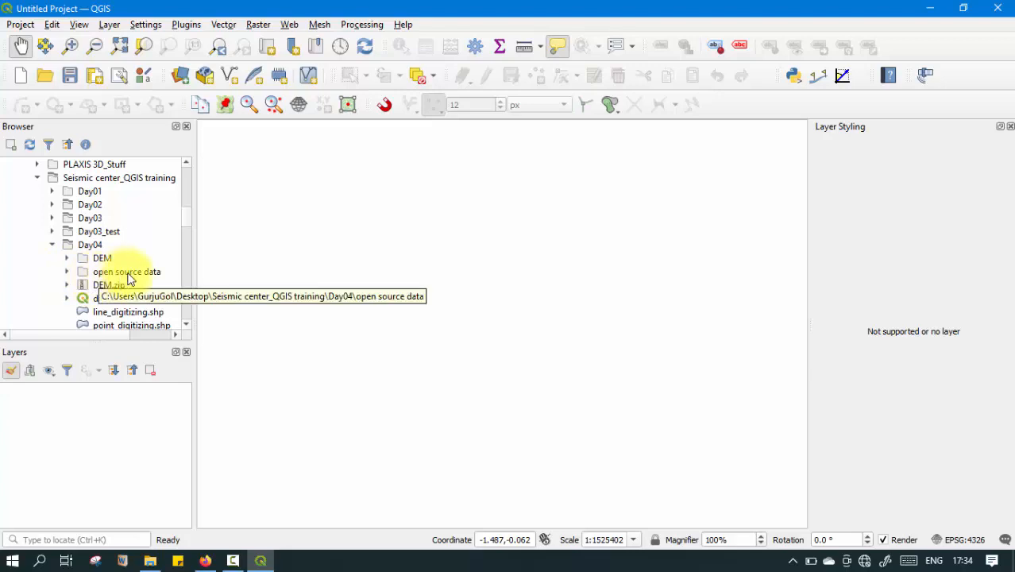
click(67, 273)
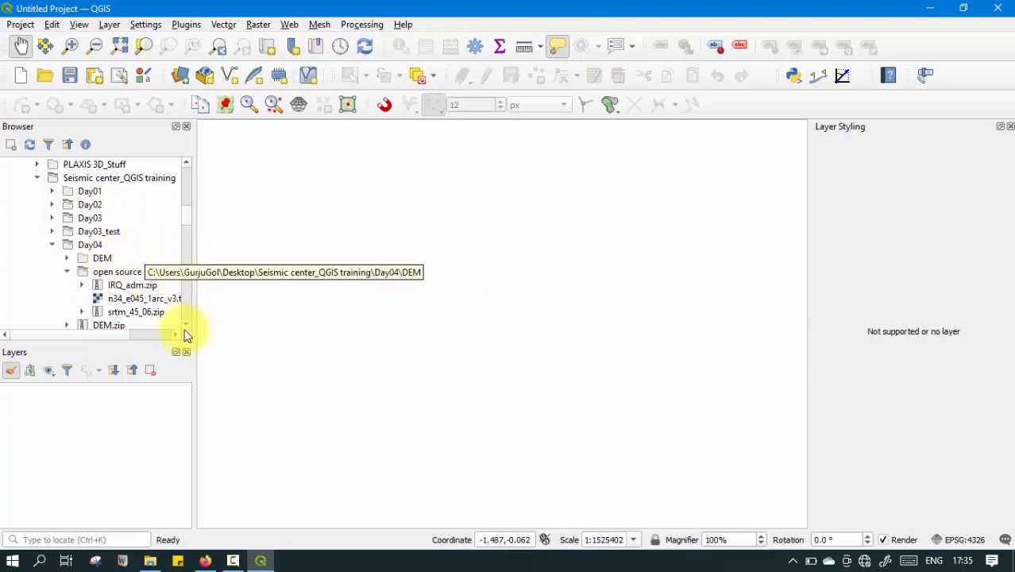
Switch to File Explorer showing the open source data folder and reposition its window.
click(158, 563)
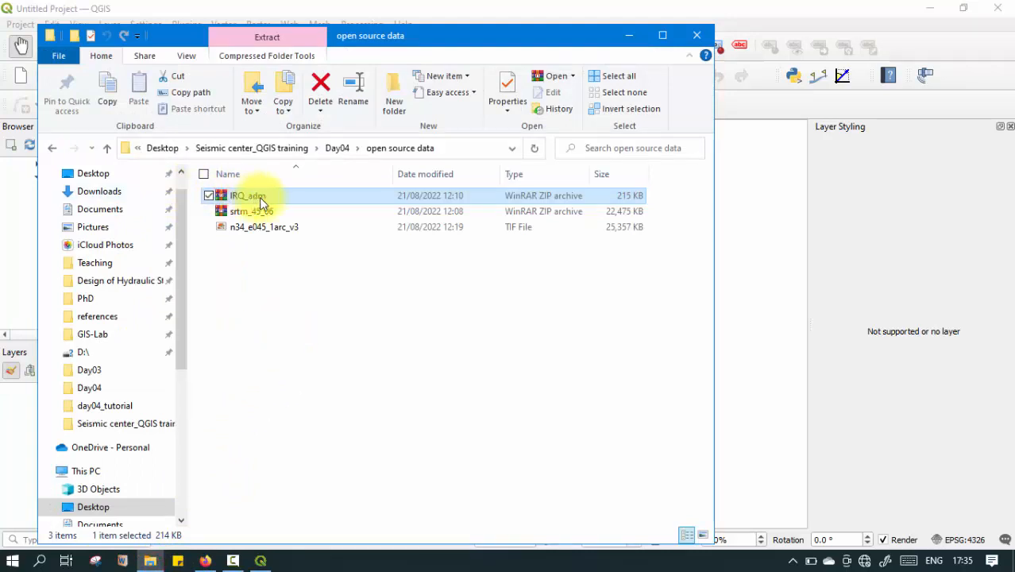
click(458, 35)
drag(458, 35, 535, 40)
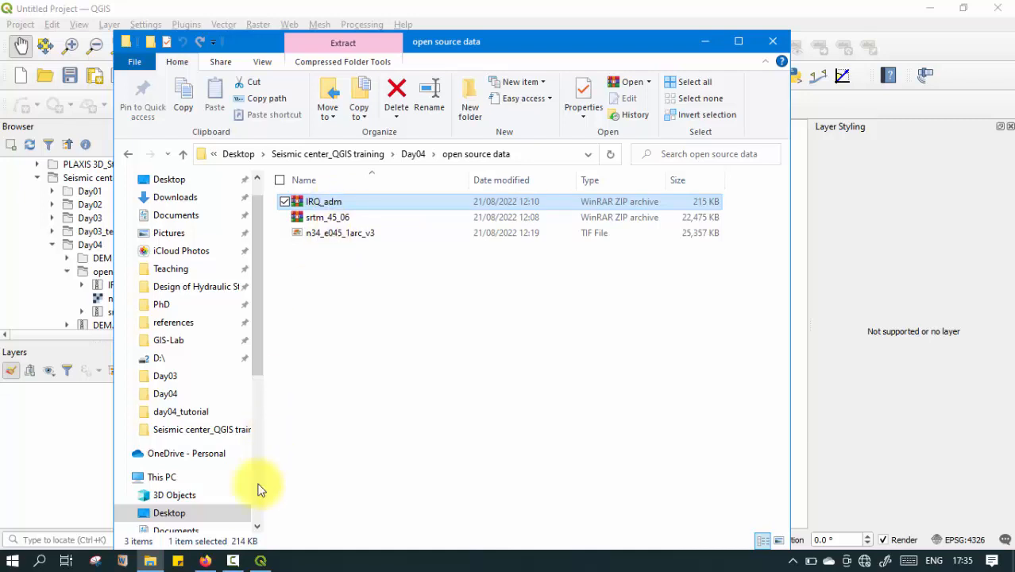
Compare the CGIAR-CSI SRTM and DIVA-GIS download pages in Firefox with the files in the open source data folder in File Explorer.
click(205, 560)
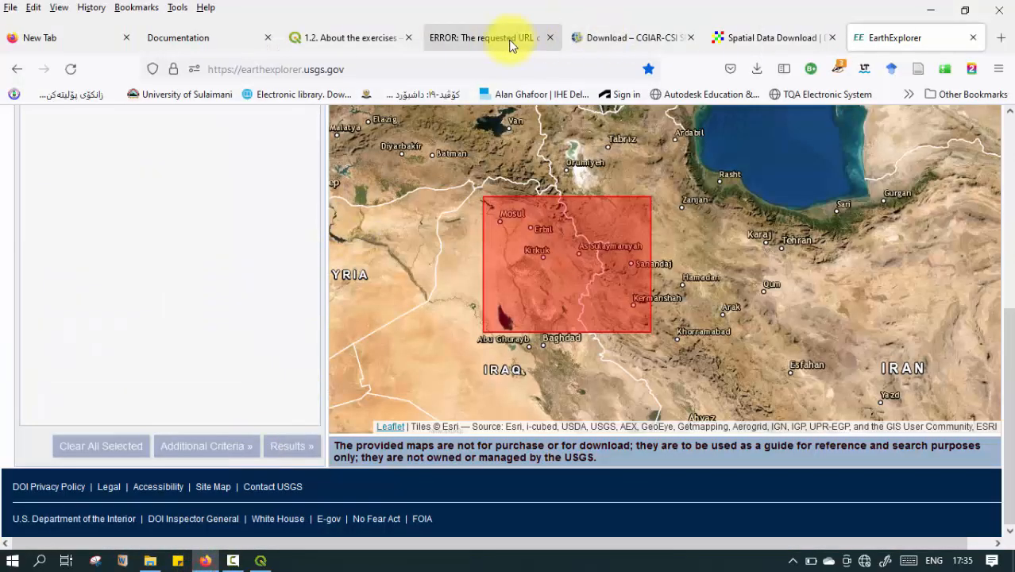
click(659, 40)
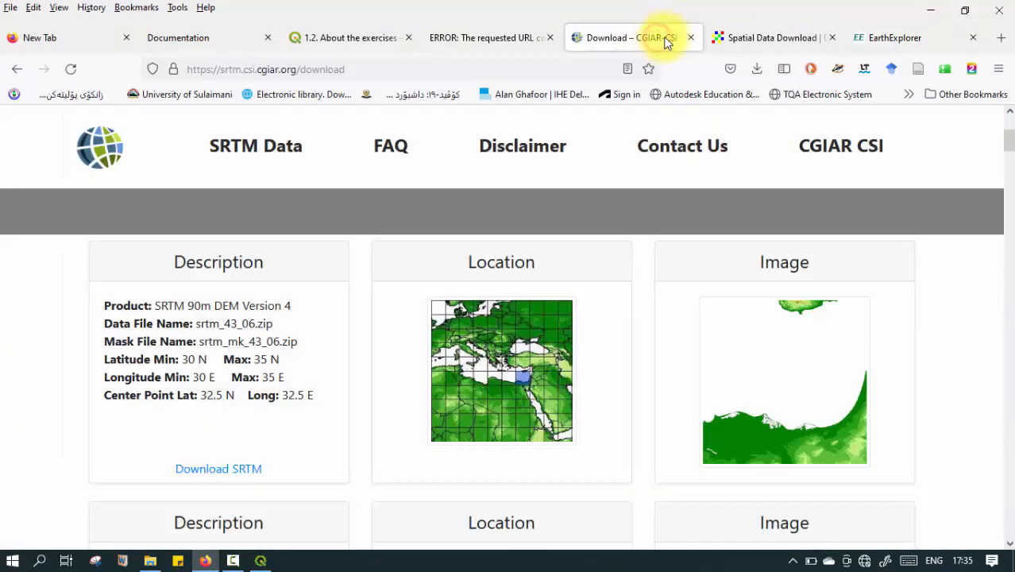
click(740, 33)
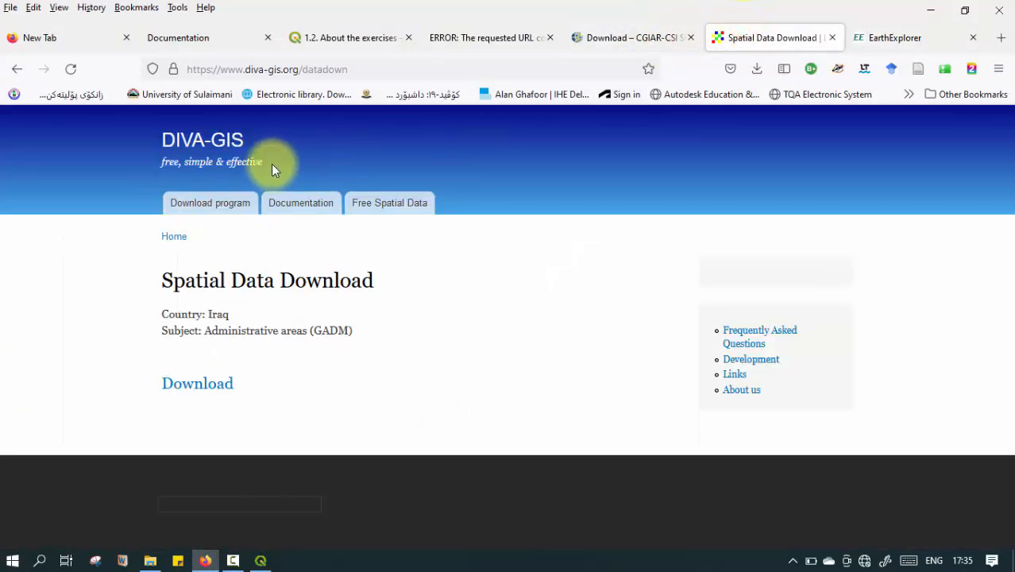
mouse_move(150, 561)
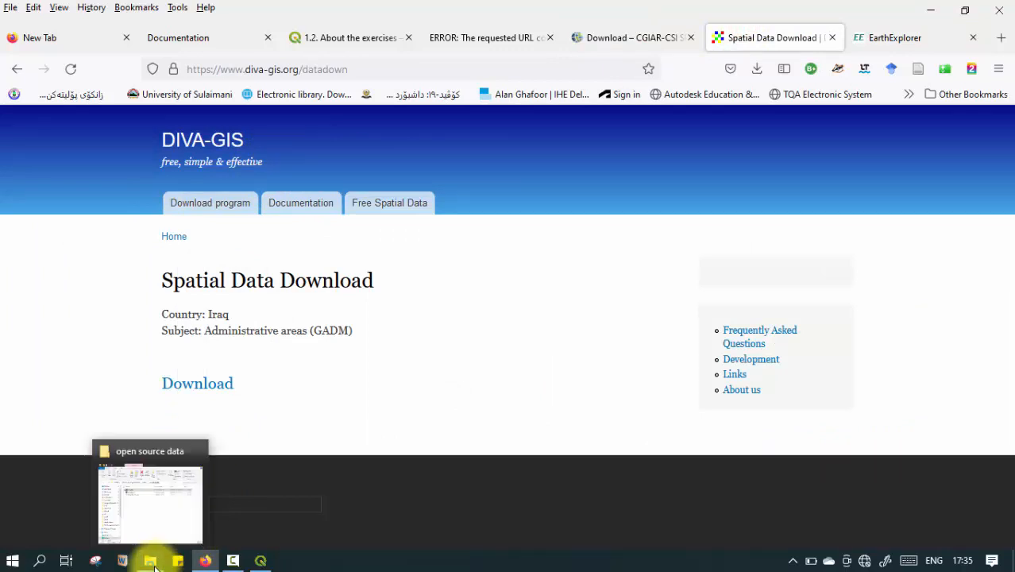
click(191, 492)
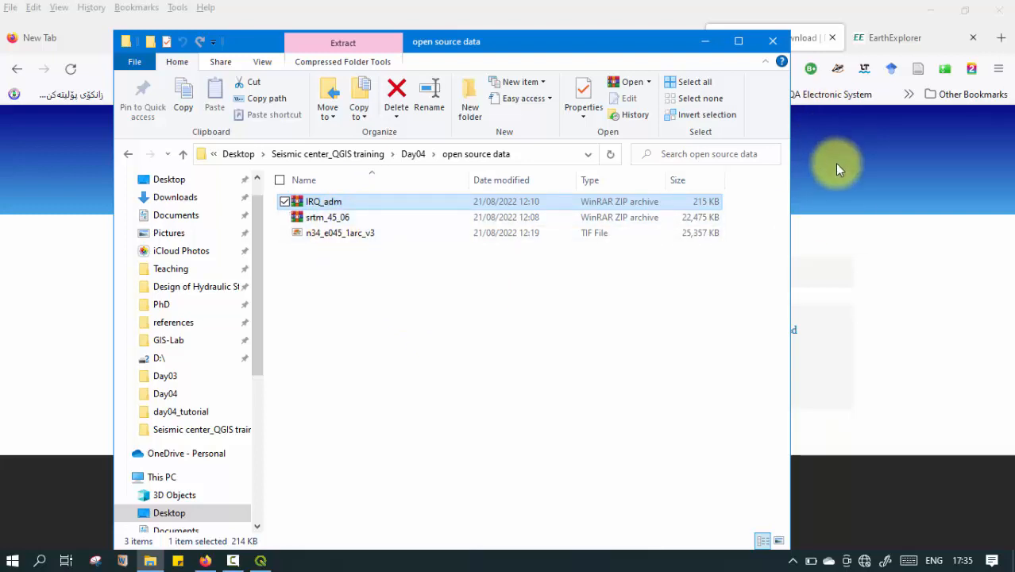
click(347, 287)
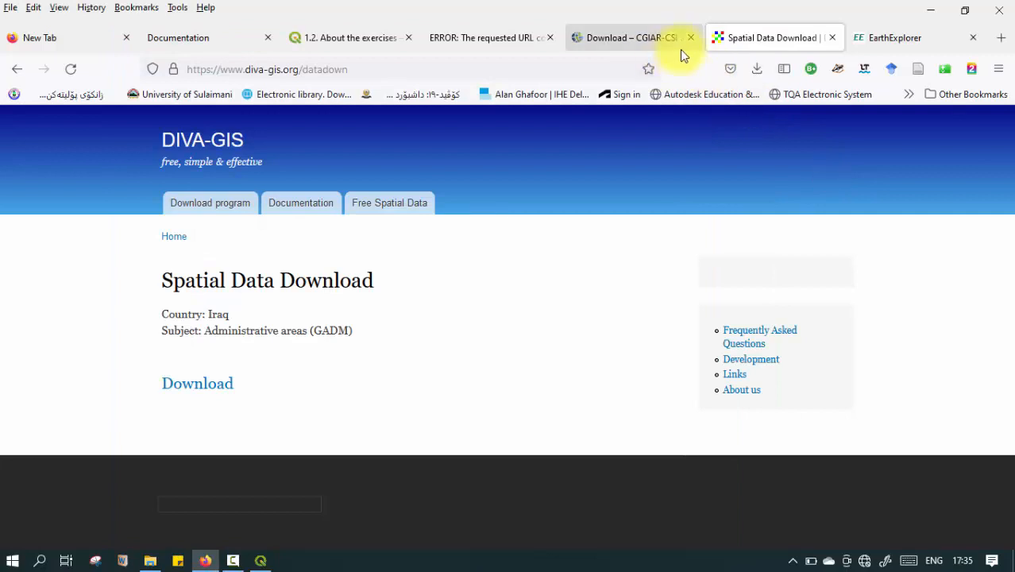
click(623, 40)
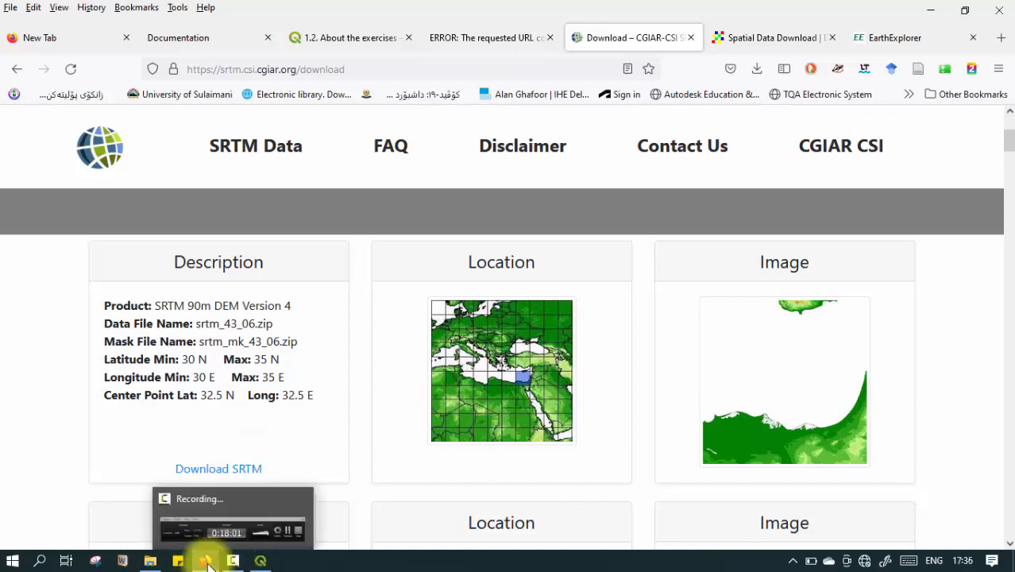
click(184, 537)
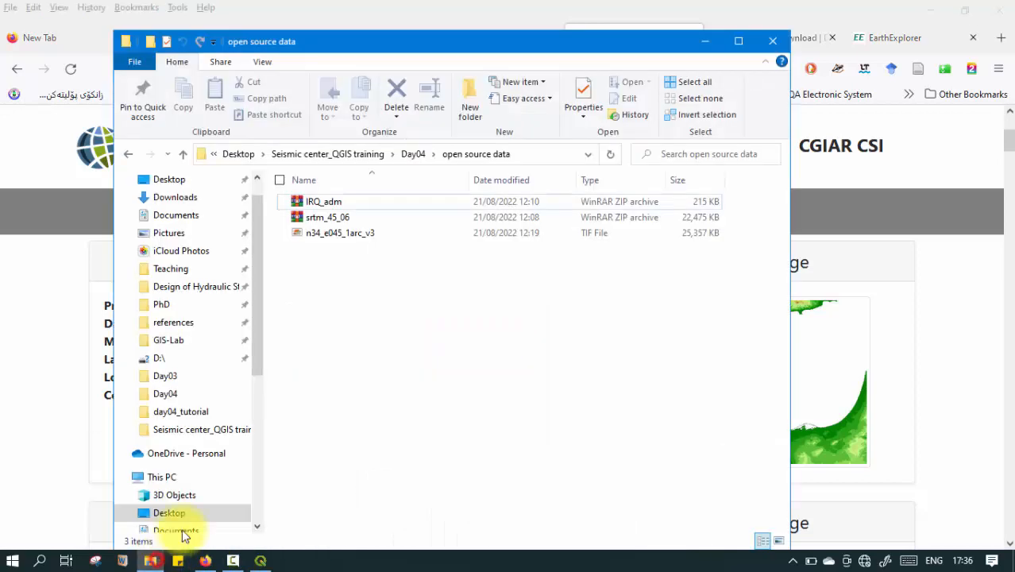
click(337, 236)
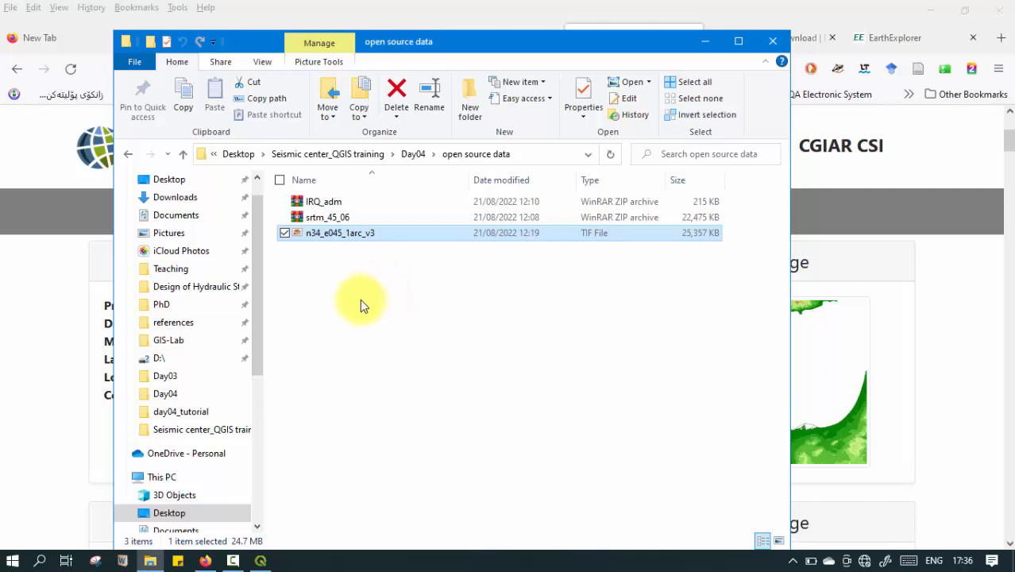
Extract the IRQ_adm ZIP archive into an IRQ_adm folder inside open source data and close the archive.
click(316, 202)
double_click(316, 203)
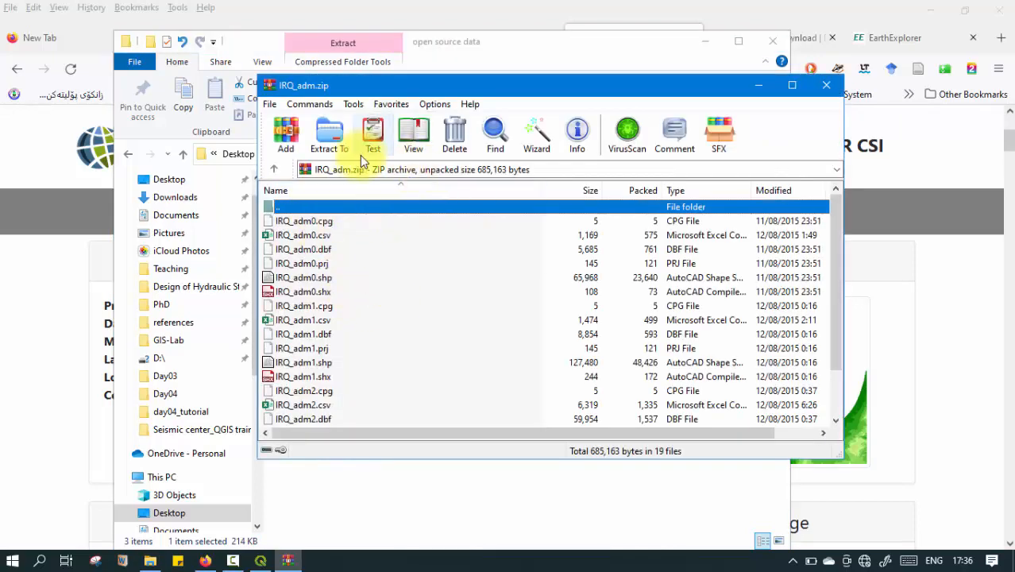
click(331, 148)
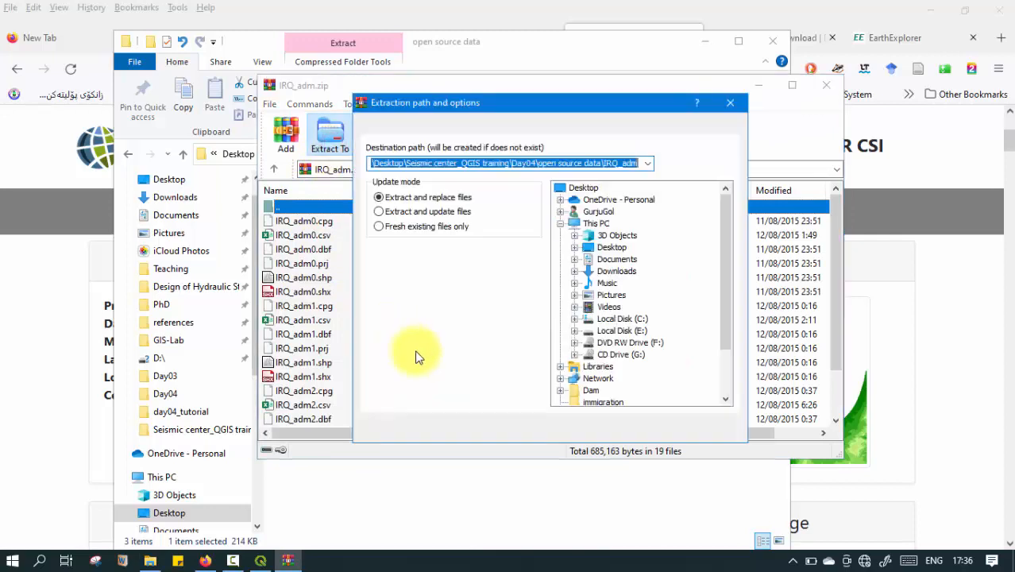
click(582, 431)
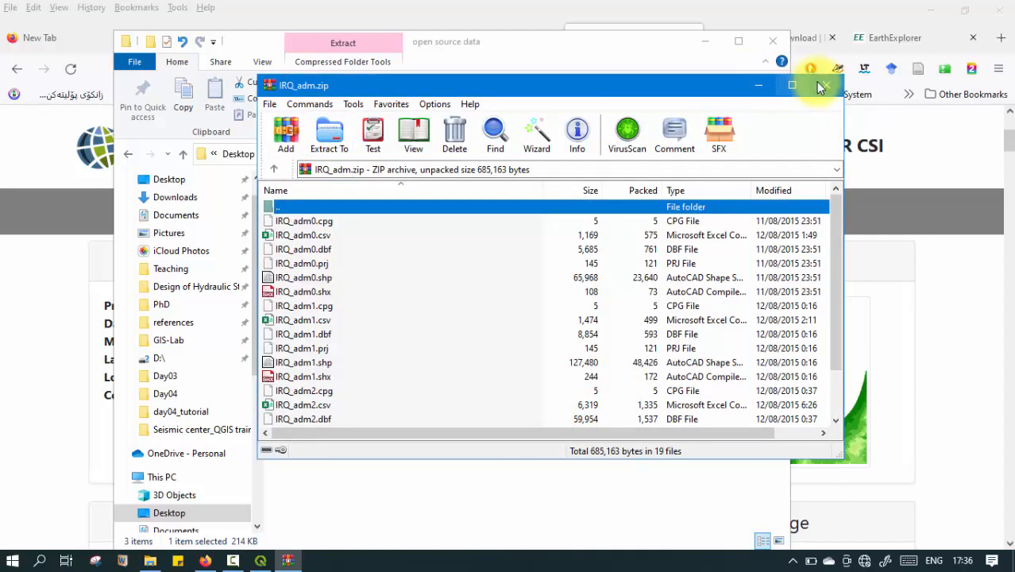
click(826, 85)
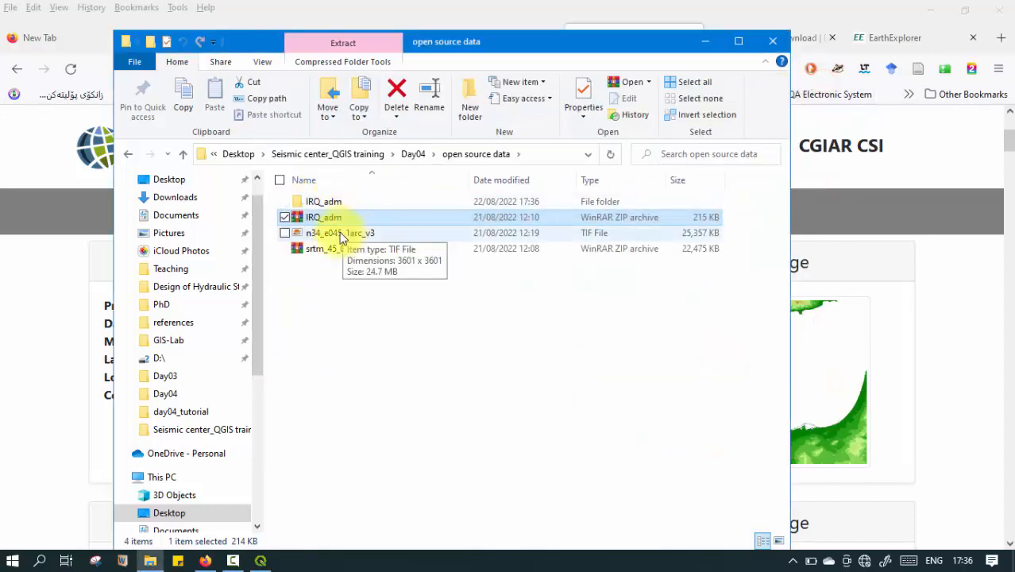
Extract the srtm_45_06 ZIP archive into its own folder inside open source data and close the archive.
double_click(323, 249)
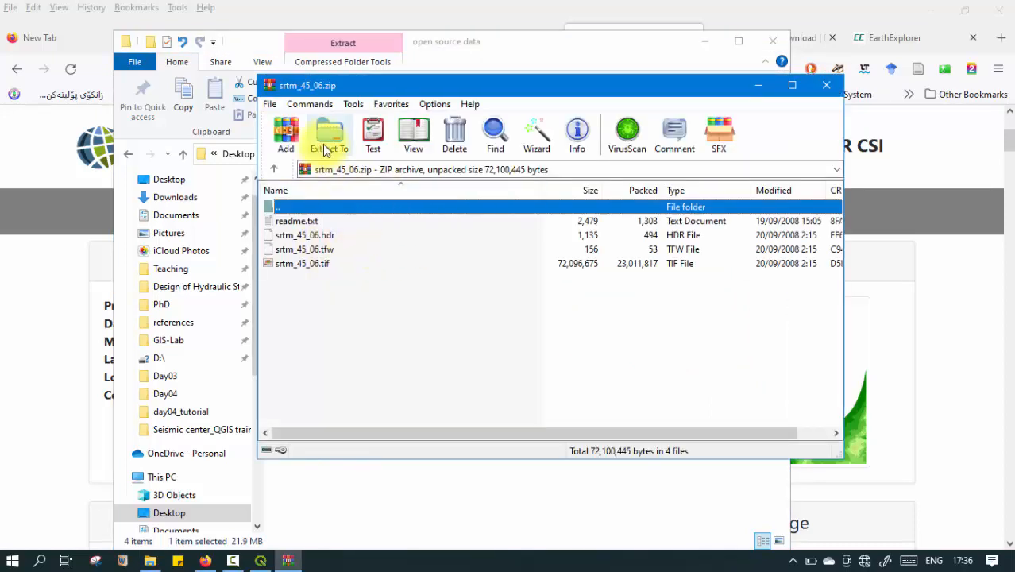
click(329, 139)
click(605, 429)
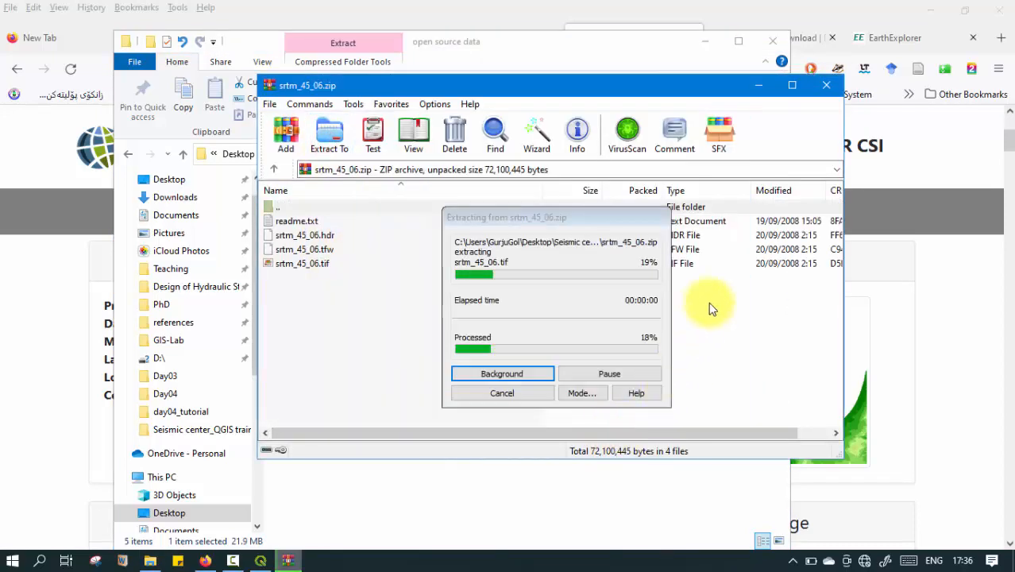
click(835, 86)
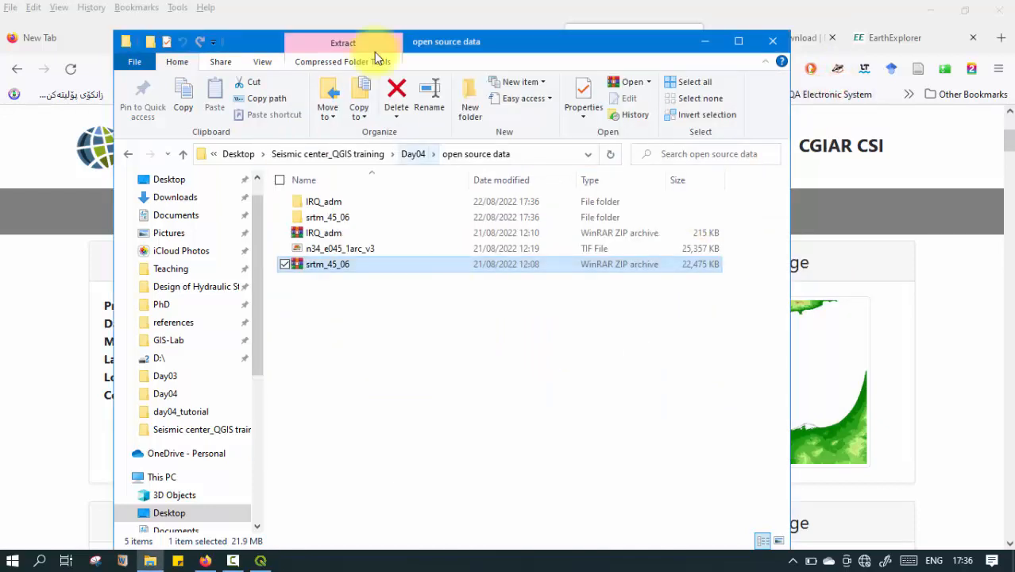
Switch to QGIS, refresh the file browser and expand the extracted IRQ_adm folder to list its shapefiles.
click(343, 8)
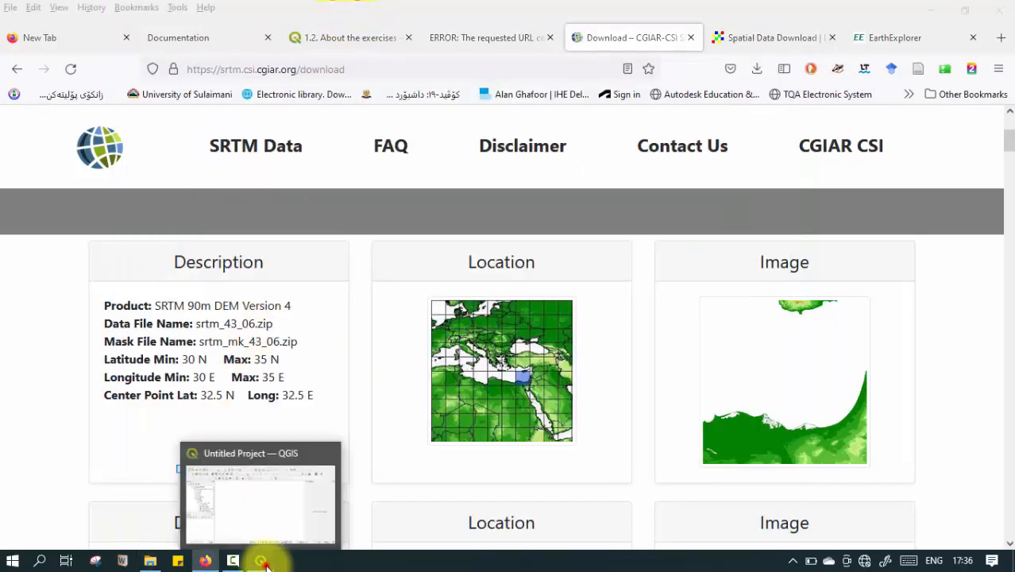
click(261, 561)
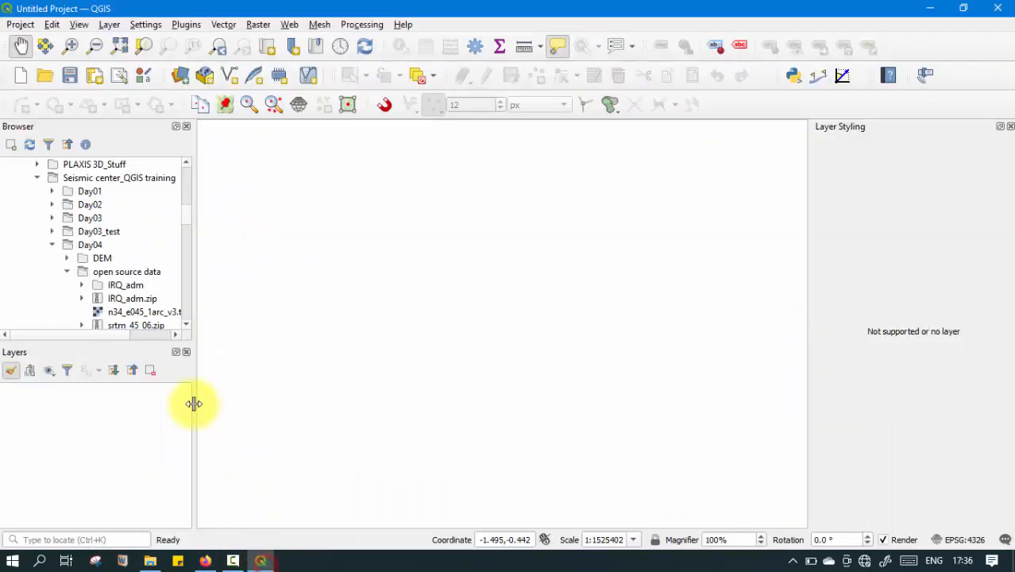
click(30, 143)
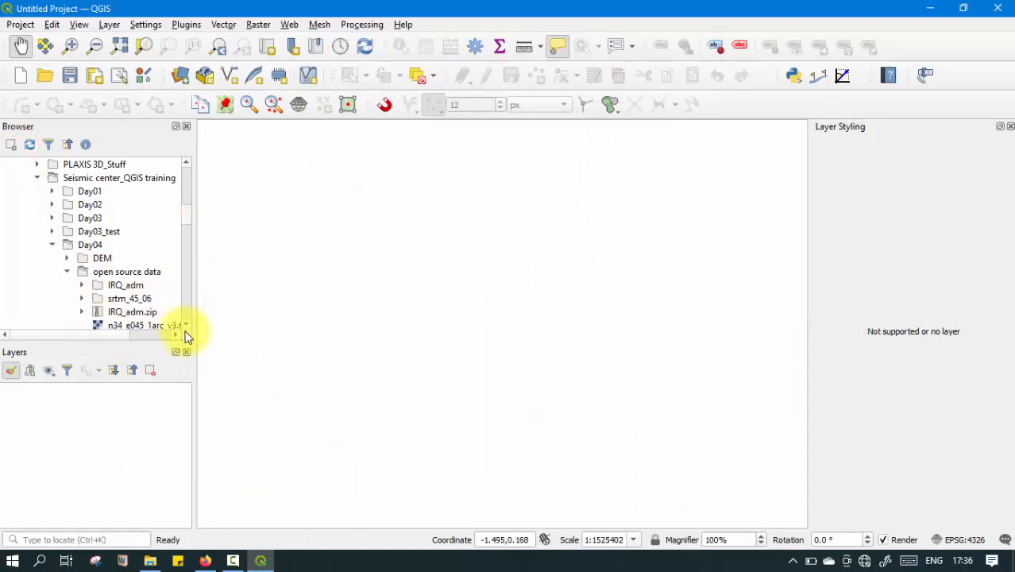
click(83, 285)
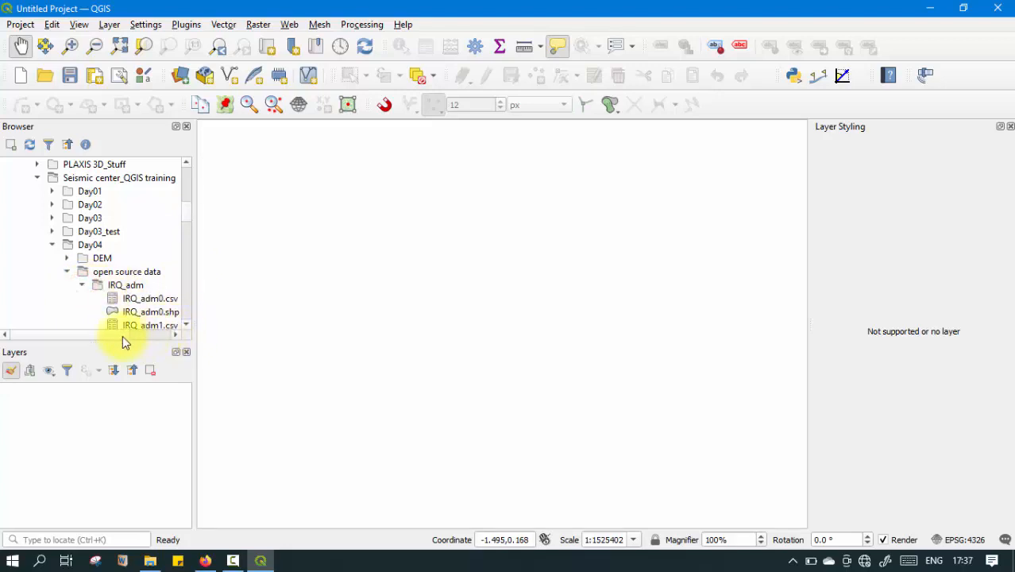
drag(125, 335, 157, 335)
click(183, 326)
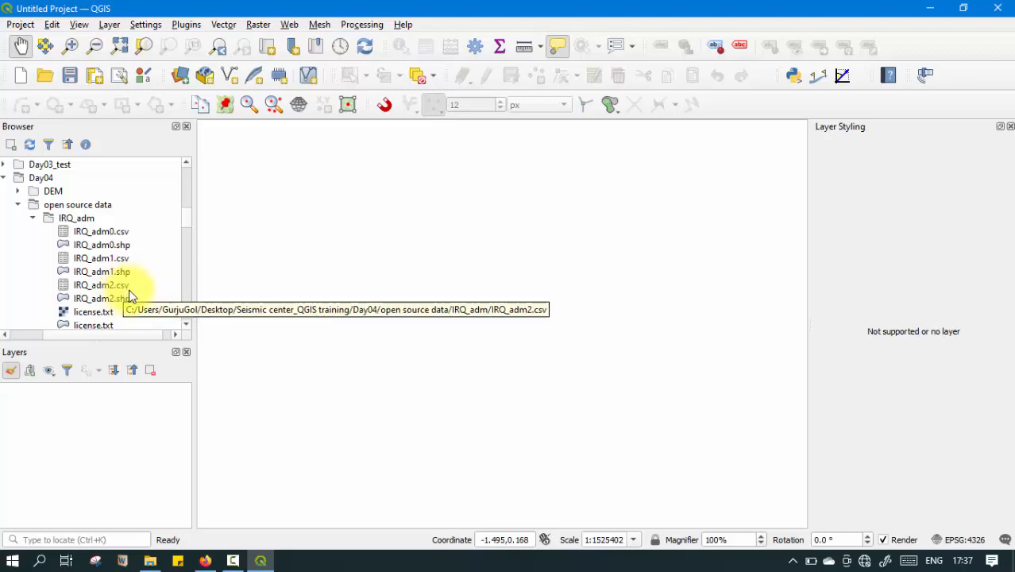
Add the IRQ_adm0, IRQ_adm1 and IRQ_adm2 shapefiles from the IRQ_adm folder to the map.
click(100, 246)
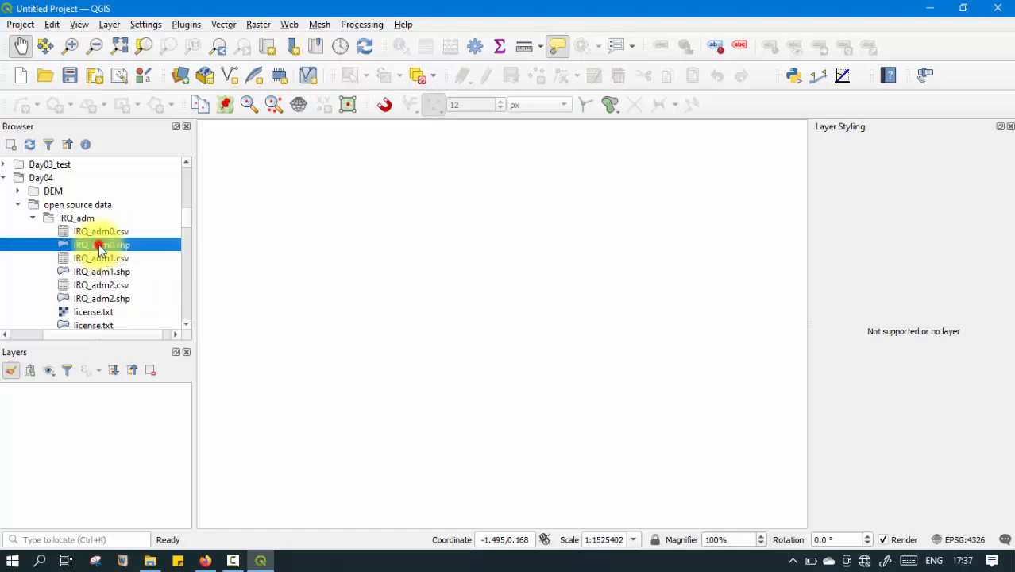
ctrl+click(139, 273)
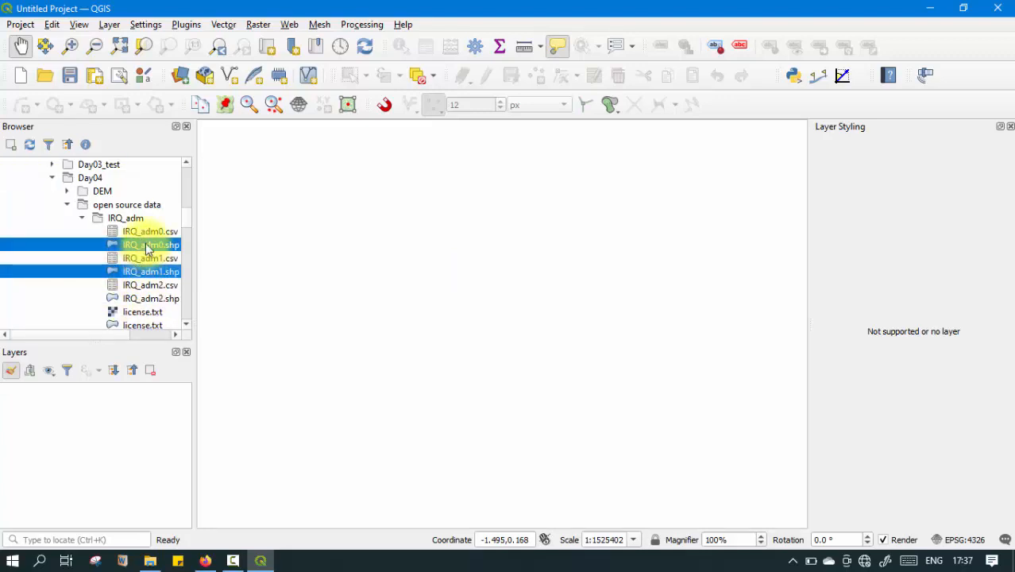
click(147, 247)
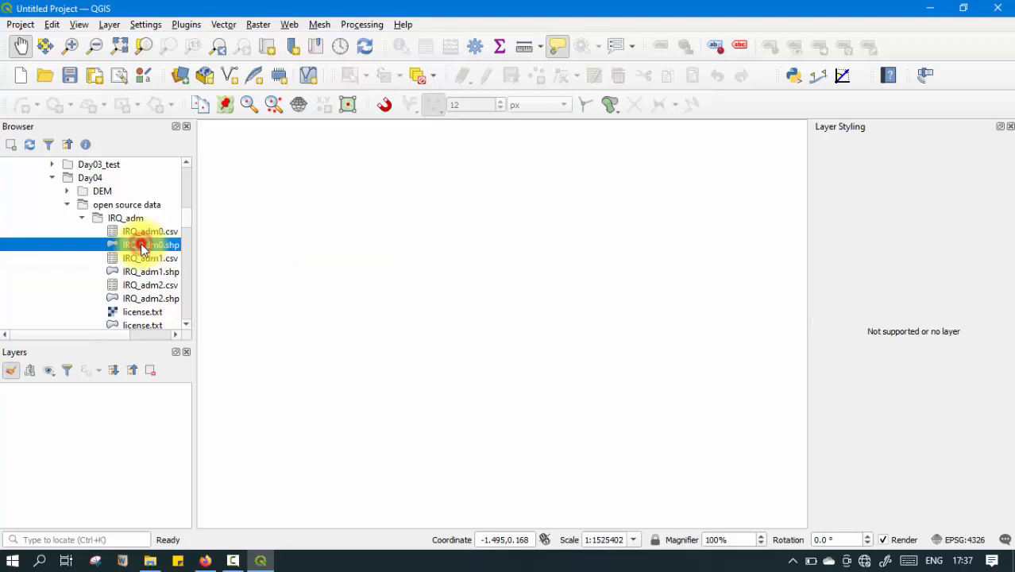
double_click(143, 249)
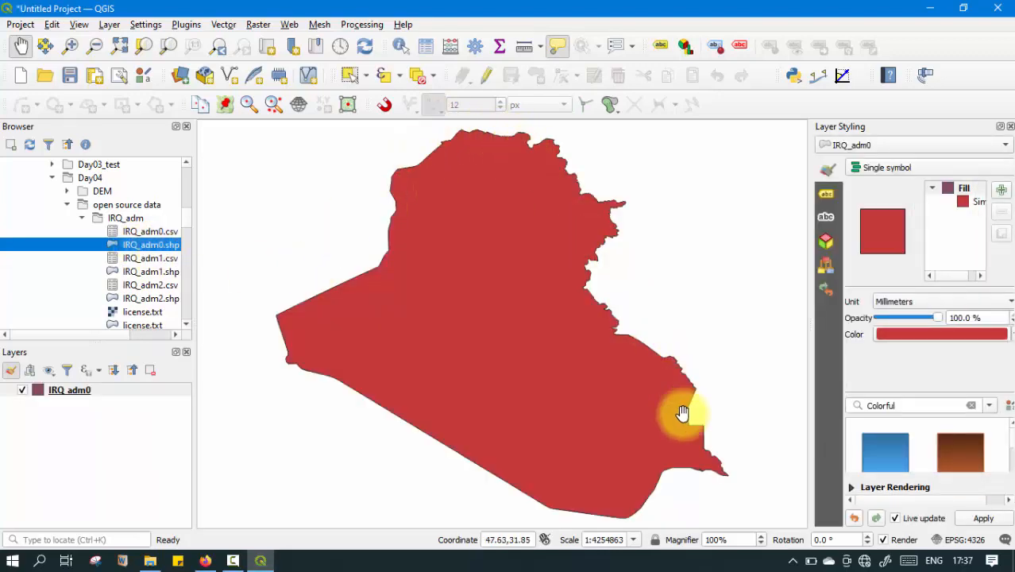
double_click(163, 272)
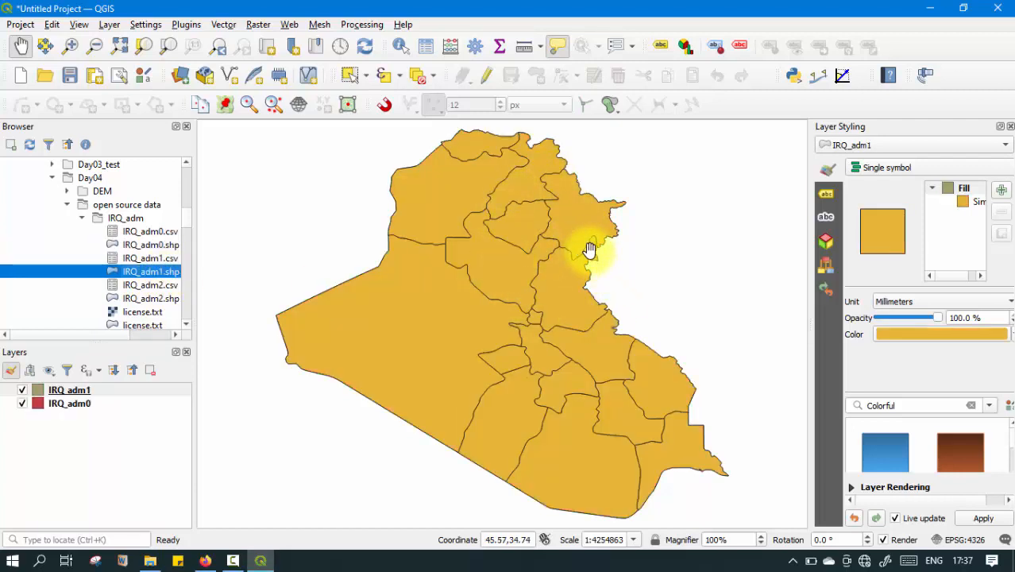
double_click(161, 298)
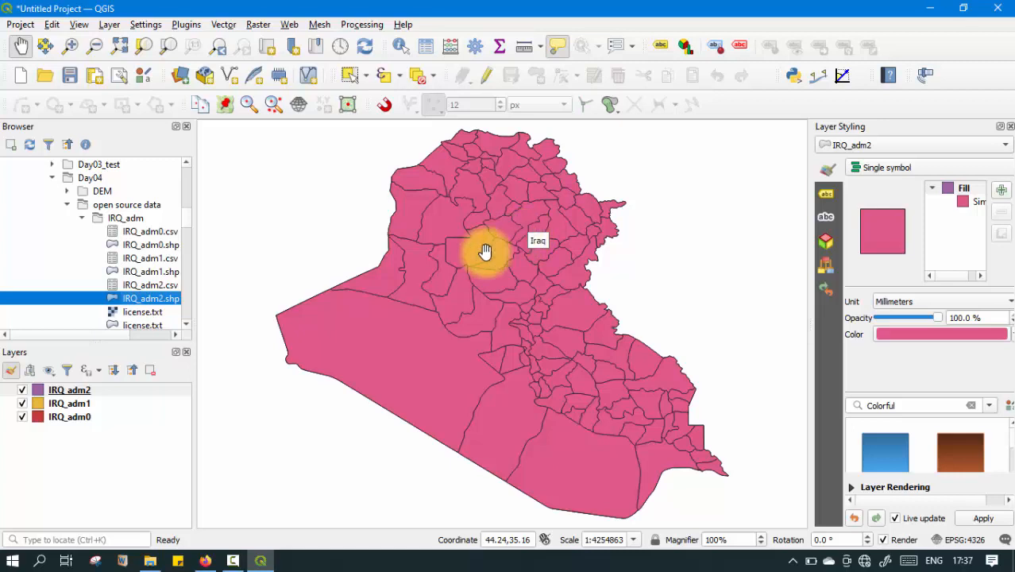
Collapse the IRQ_adm folder and add srtm_45_06.tif from the srtm_45_06 folder to the map.
click(82, 218)
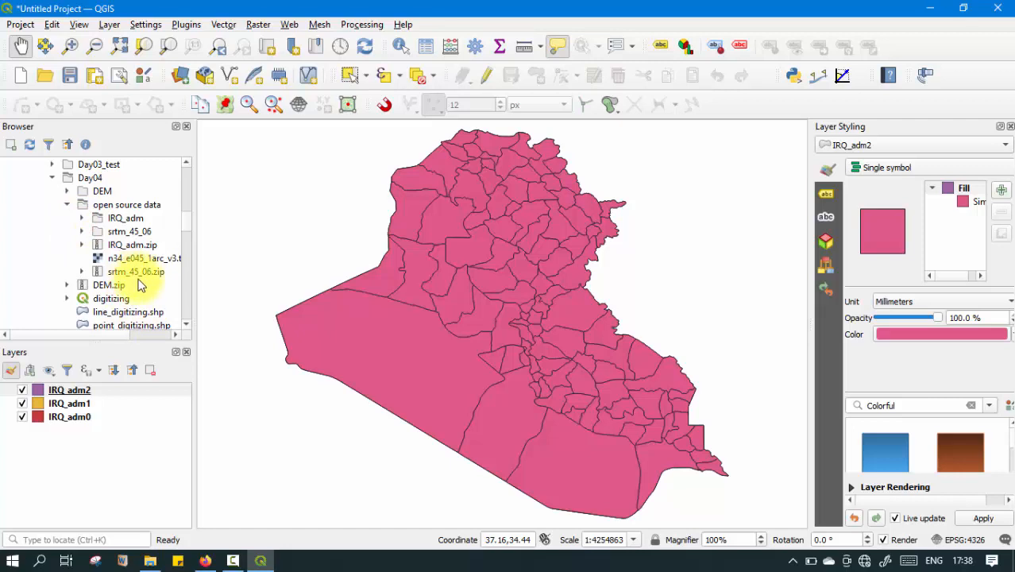
click(82, 233)
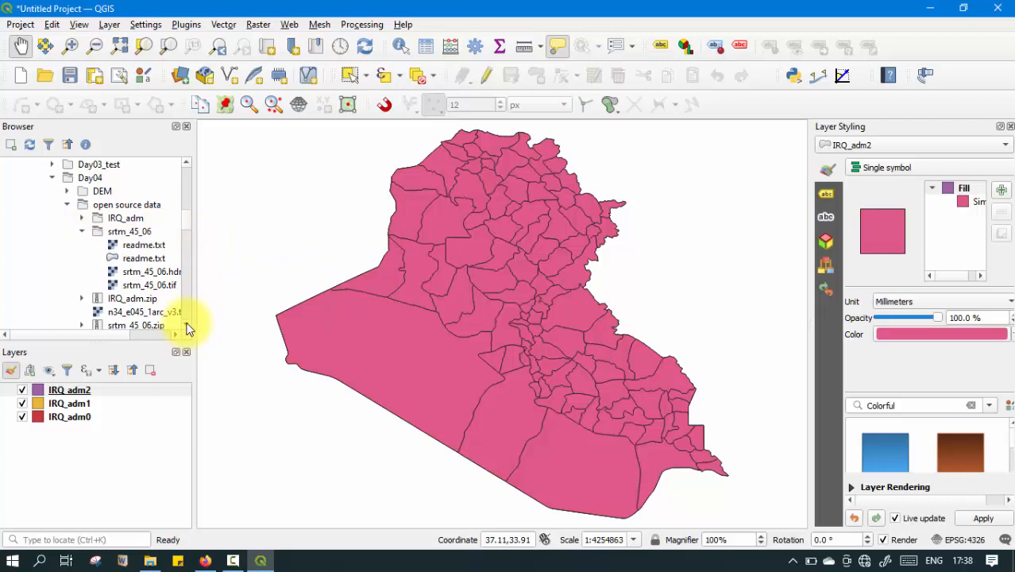
drag(111, 335, 134, 336)
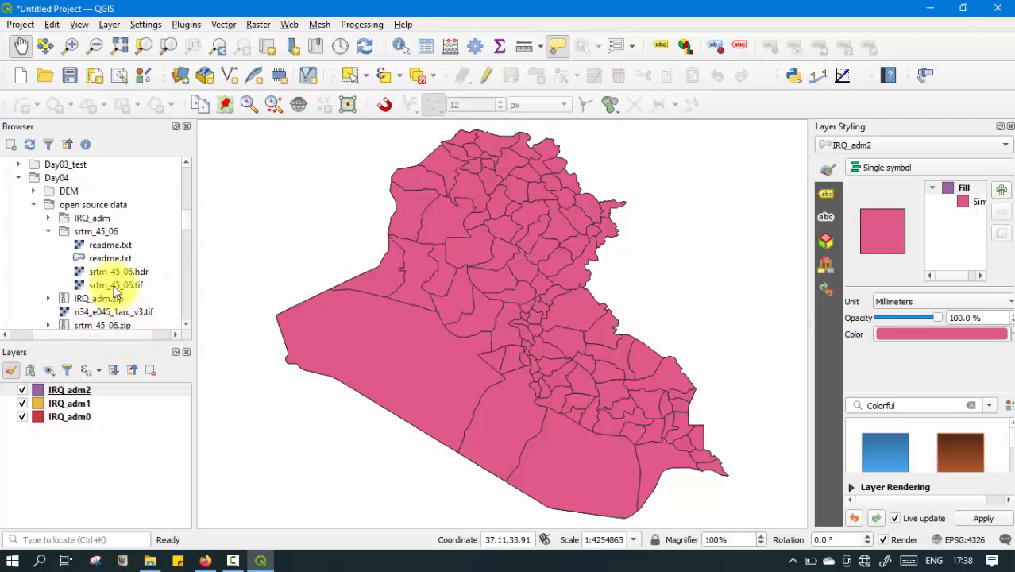
click(116, 286)
double_click(116, 285)
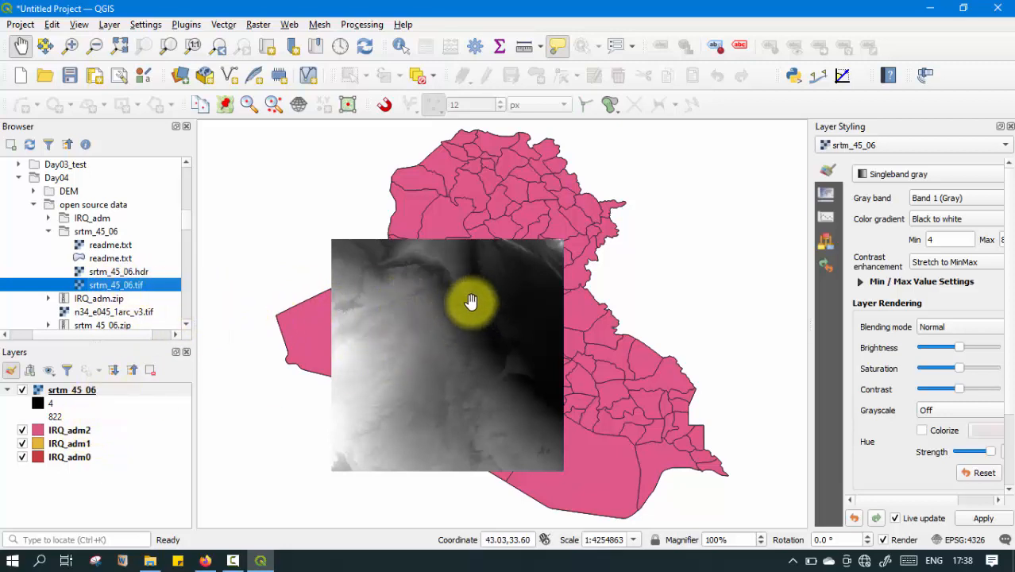
mouse_move(80, 390)
mouse_down()
mouse_move(87, 468)
mouse_move(84, 390)
mouse_up()
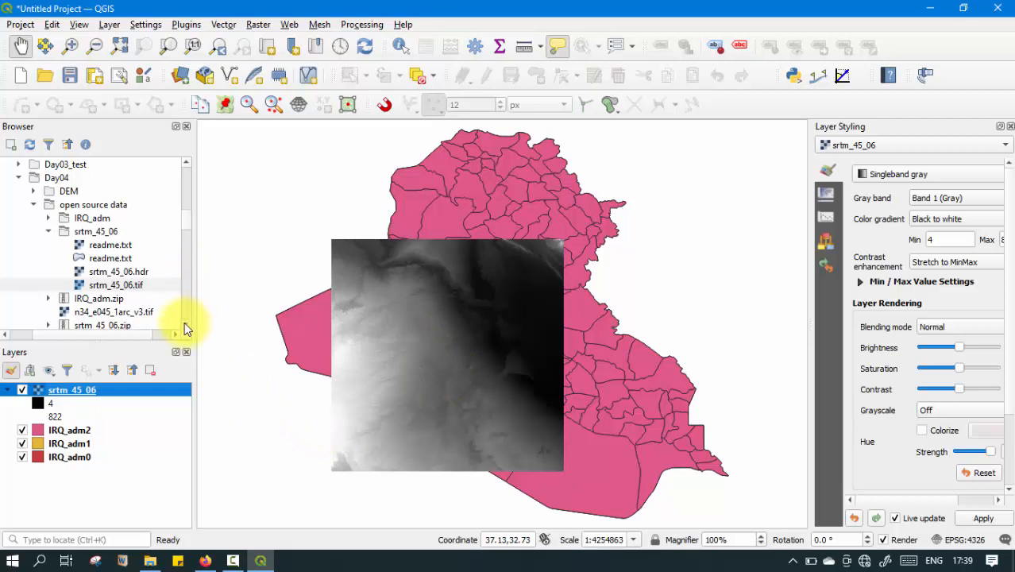
Collapse the srtm_45_06 folder and add the n34_e045_1arc_v3.tif raster from open source data to the map.
click(48, 231)
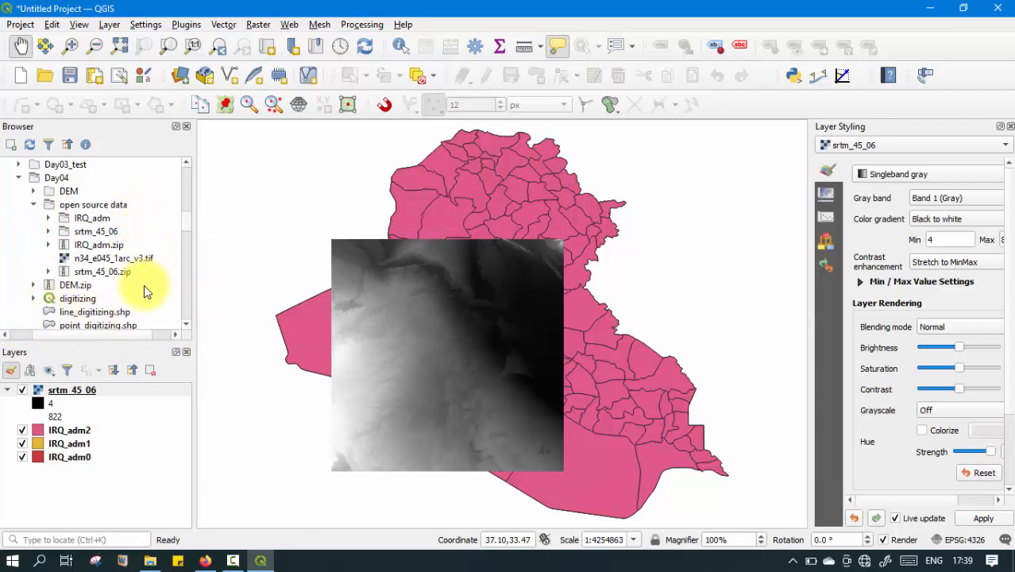
click(119, 262)
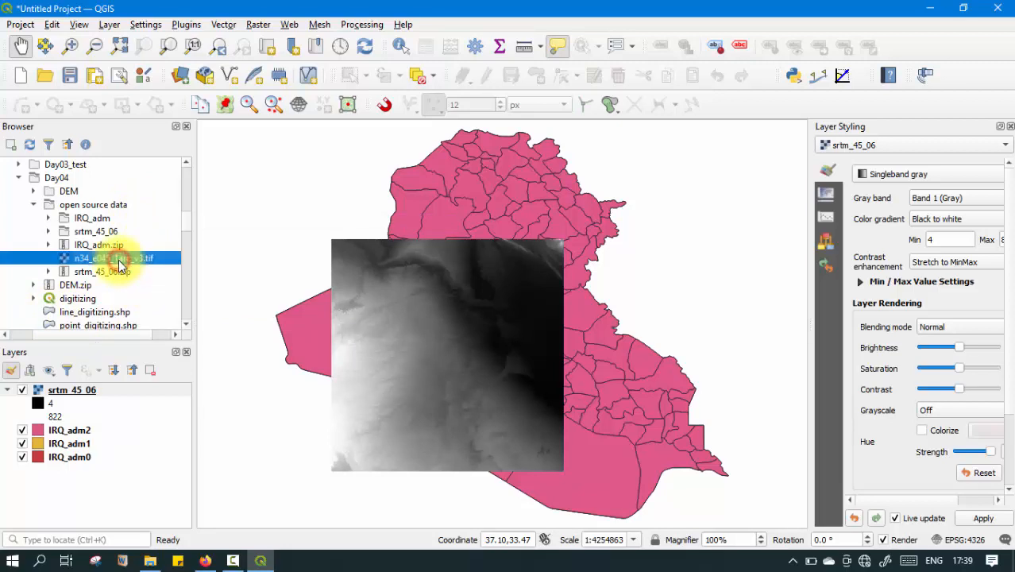
double_click(119, 262)
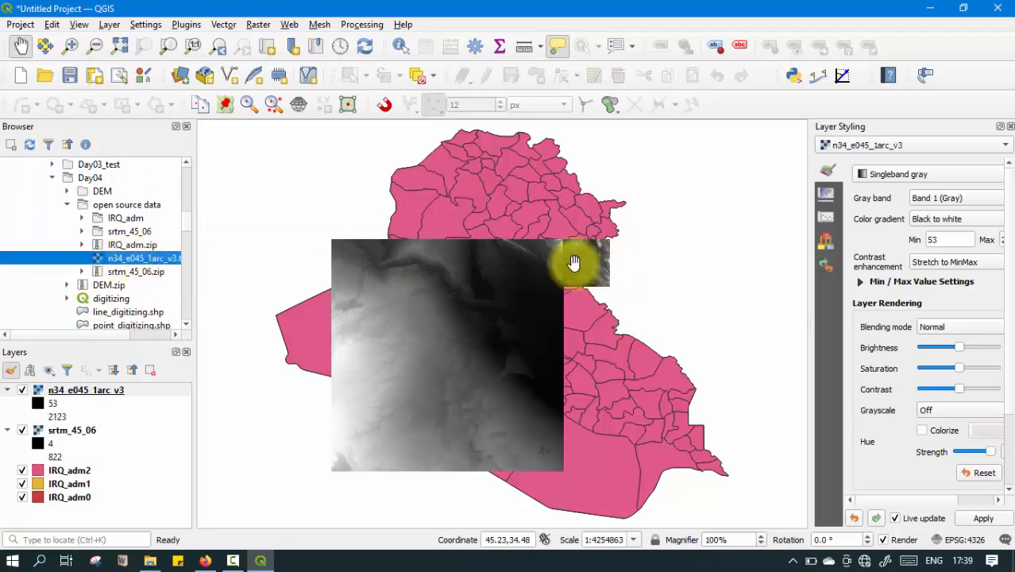
Hide the srtm_45_06 layer temporarily to examine the n34_e045_1arc_v3 tile against the Iraq boundaries up close.
click(22, 431)
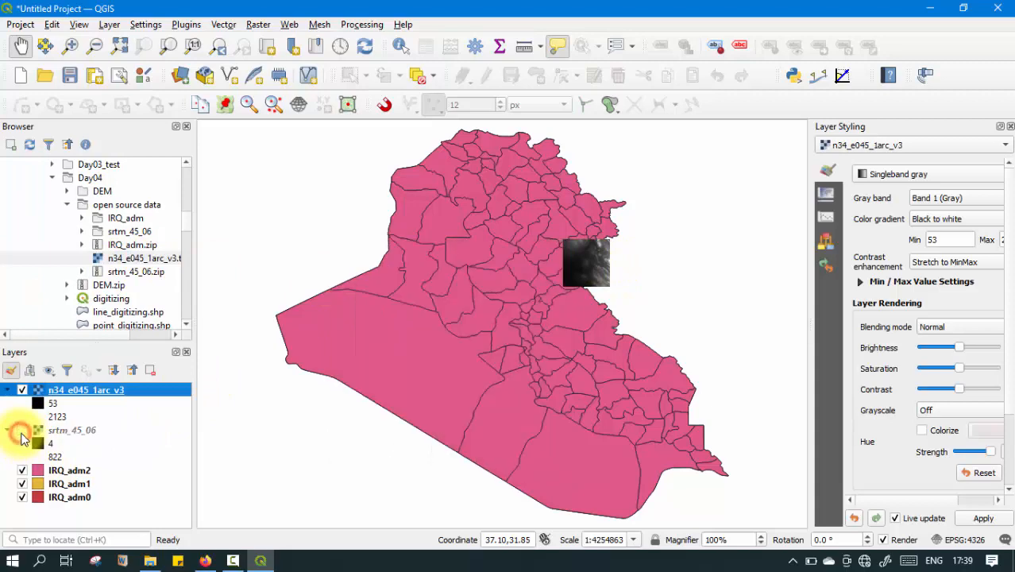
scroll(594, 268, up, 2)
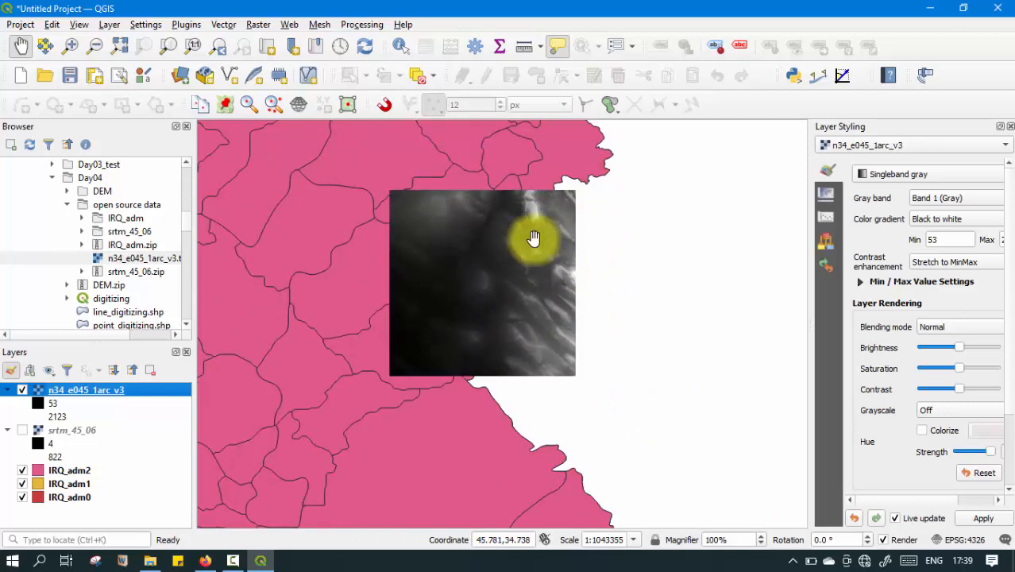
scroll(568, 257, down, 2)
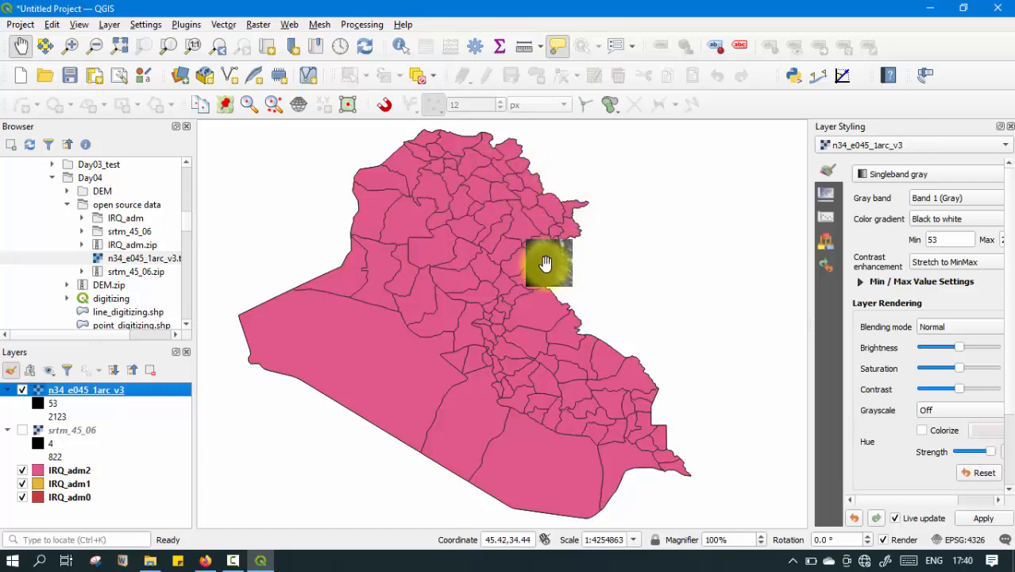
scroll(545, 263, up, 1)
scroll(558, 245, down, 1)
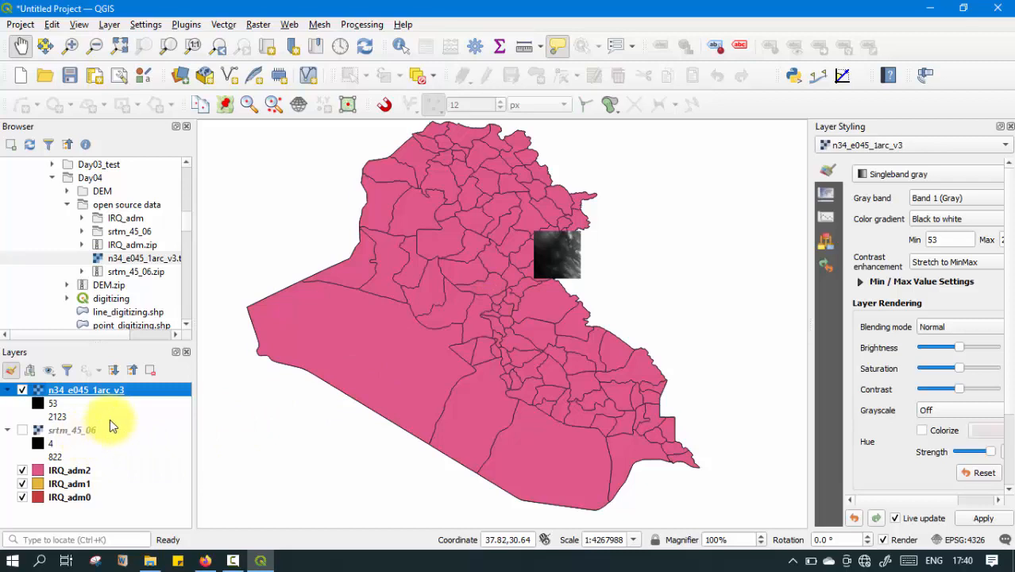
click(22, 430)
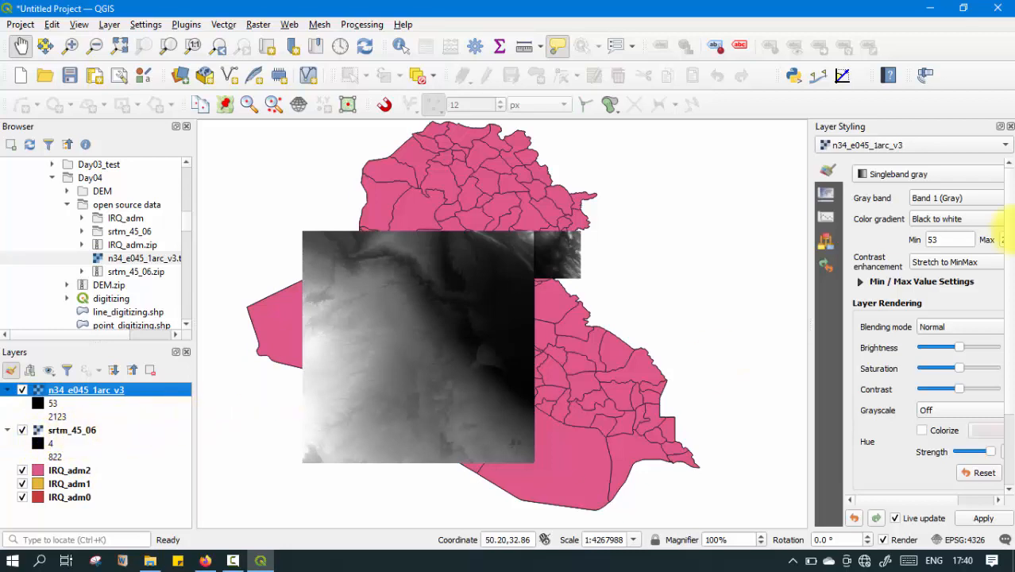
Target the srtm_45_06 layer for styling and change its renderer to Singleband pseudocolor.
click(888, 149)
click(891, 166)
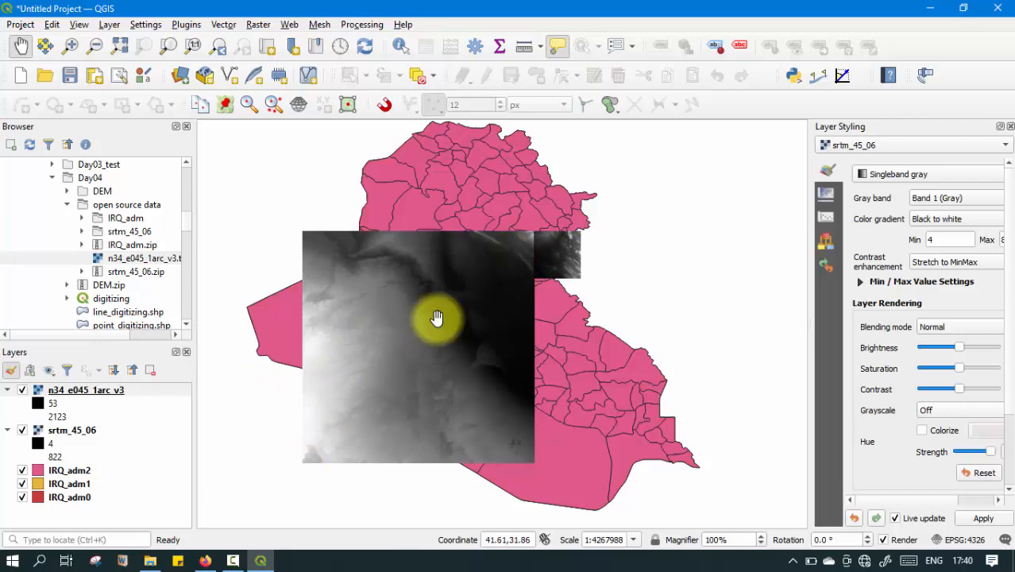
click(945, 174)
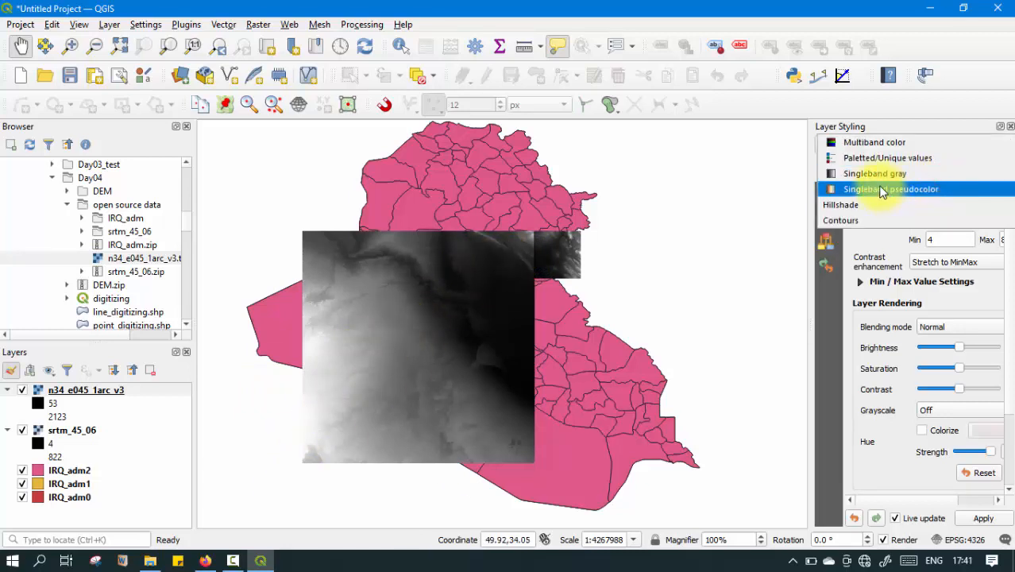
click(725, 216)
drag(339, 362, 675, 249)
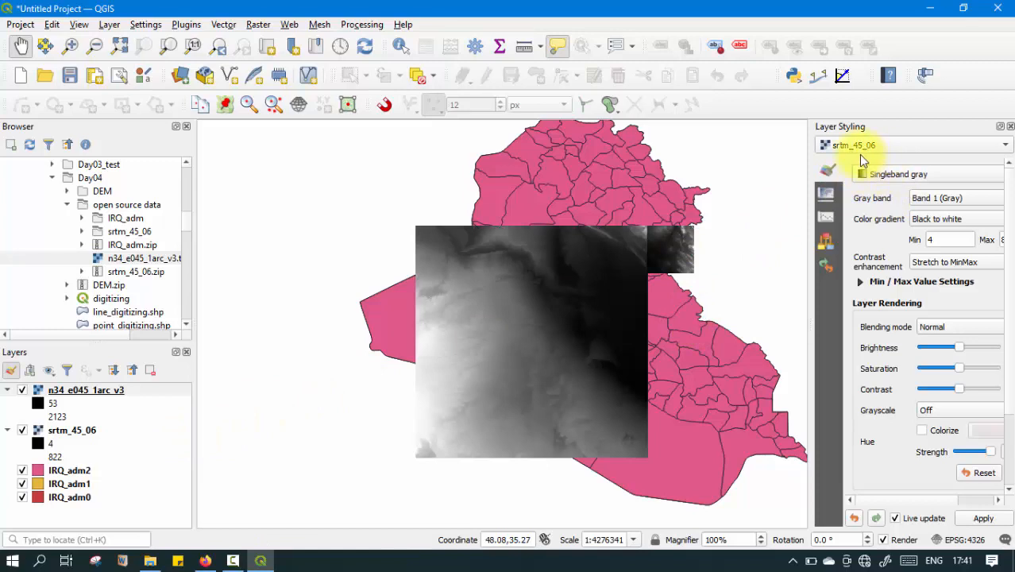
click(919, 177)
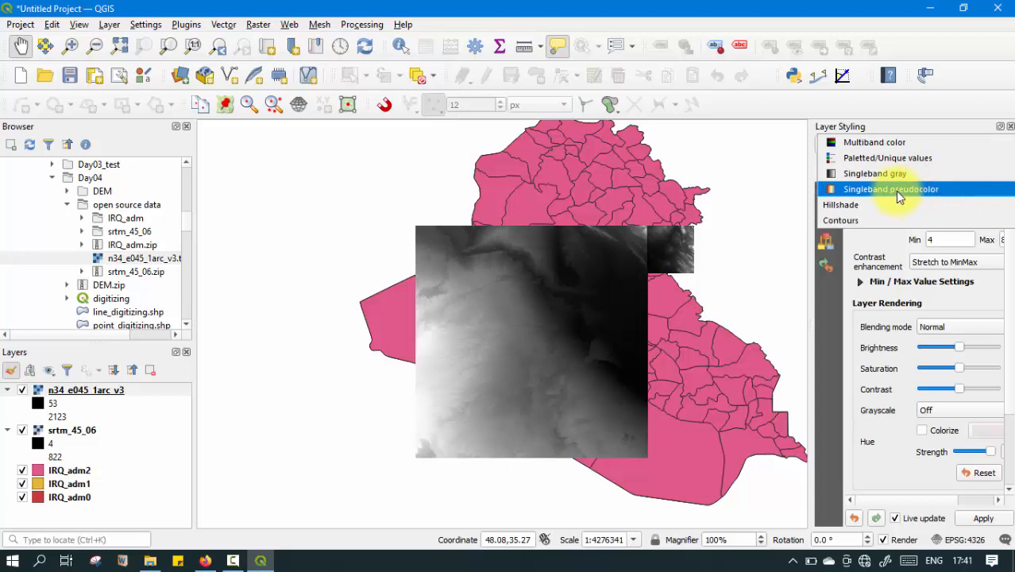
click(897, 194)
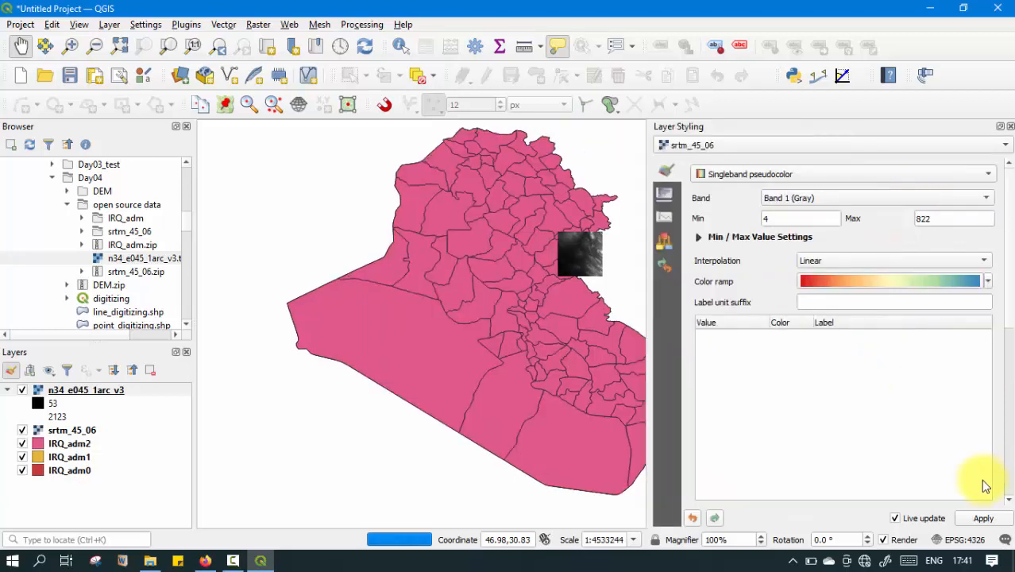
Apply the Spectral color ramp to srtm_45_06 and keep the interpolation set to Linear.
click(988, 281)
click(989, 281)
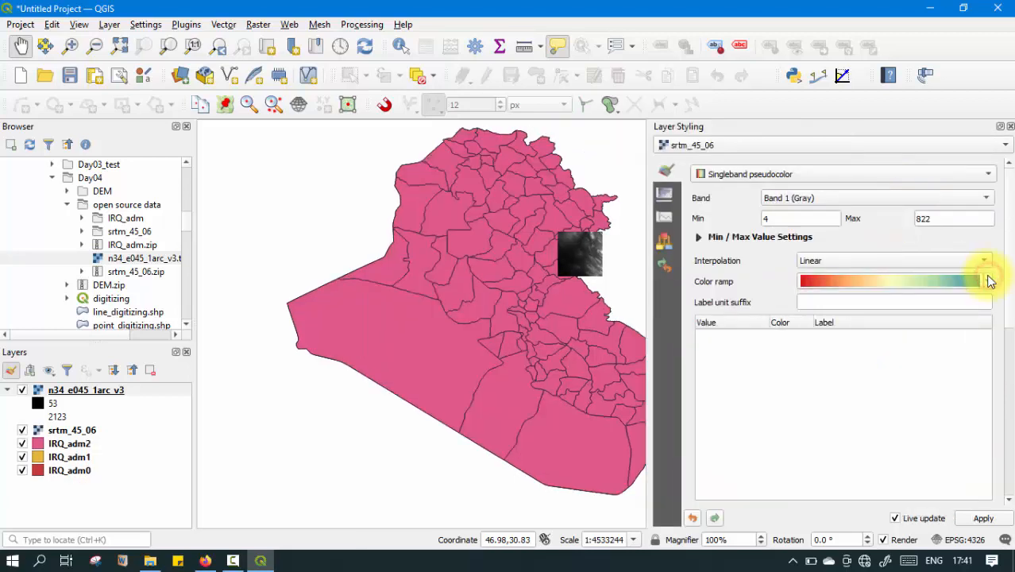
click(989, 281)
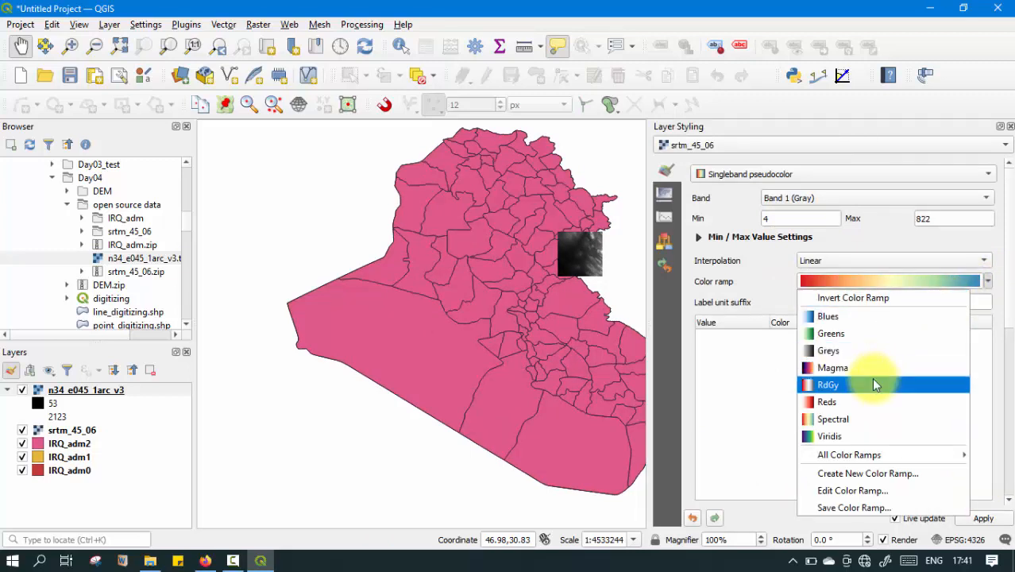
click(847, 419)
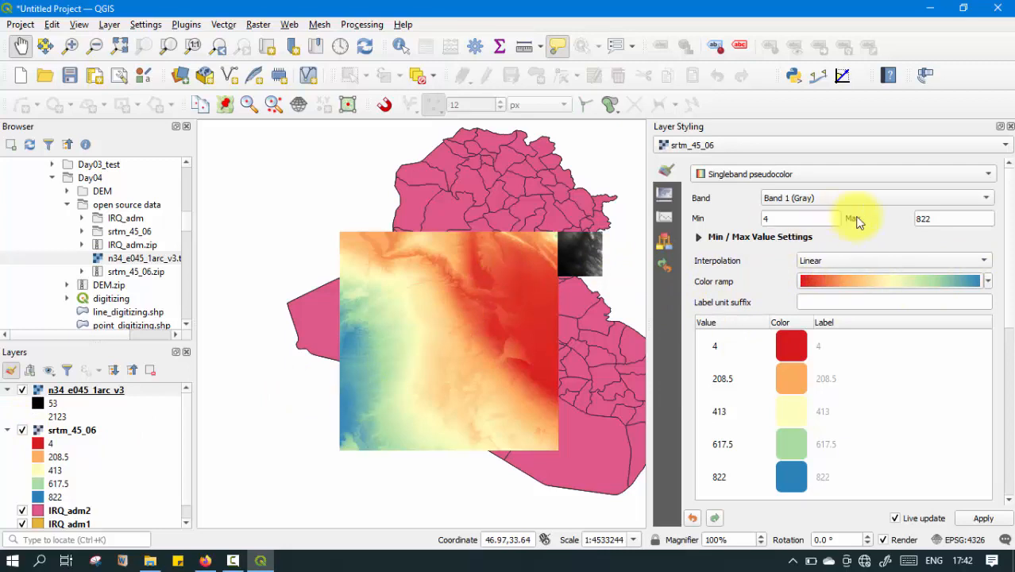
click(850, 262)
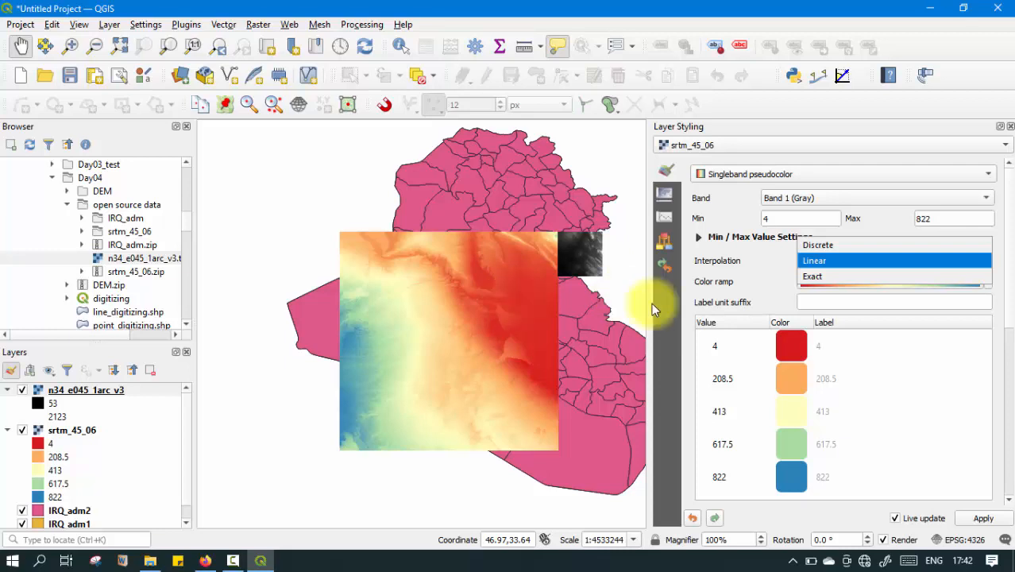
click(834, 261)
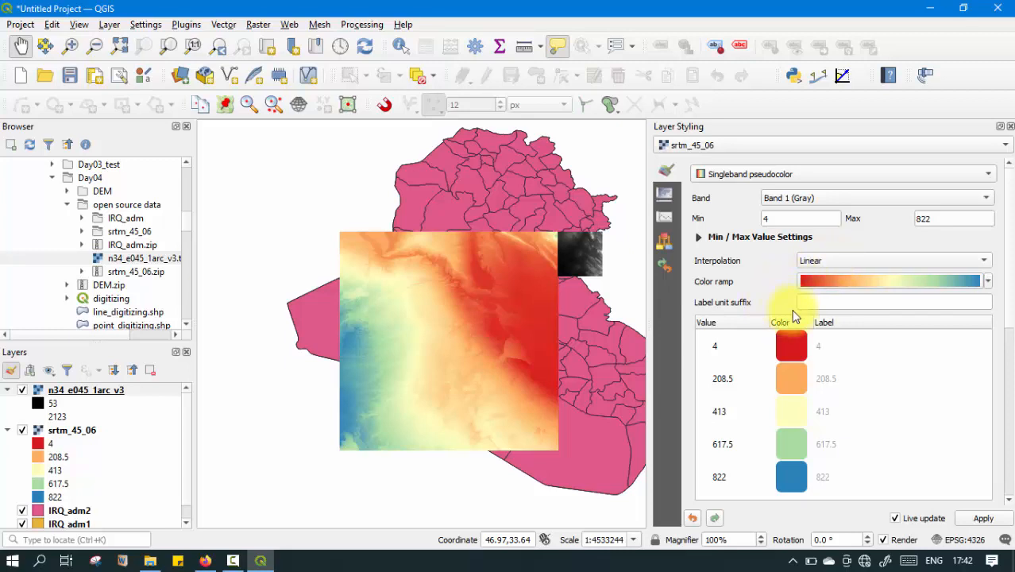
Start creating a new color ramp for srtm_45_06 using the Catalog: cpt-city ramp type.
click(989, 282)
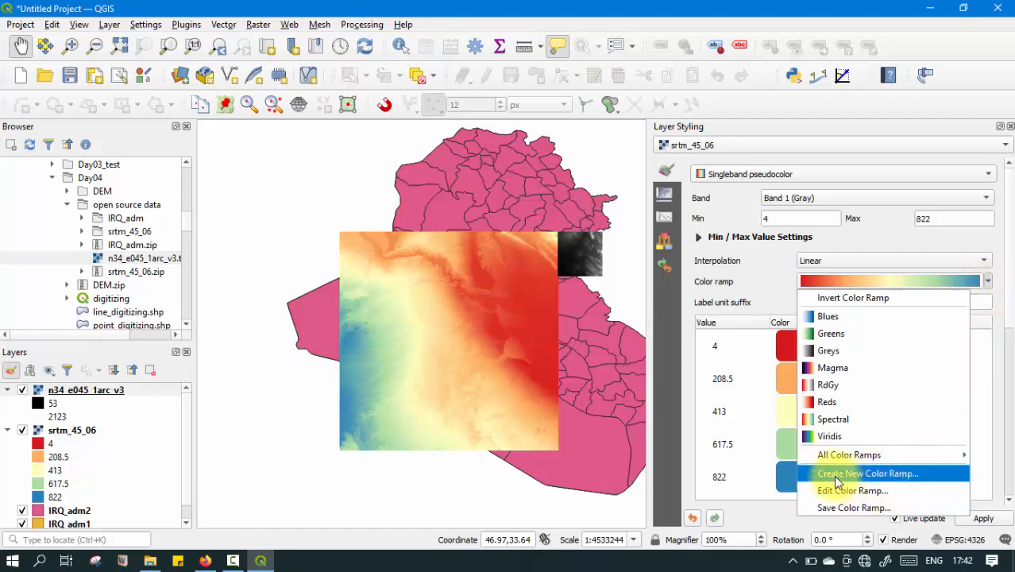
click(864, 474)
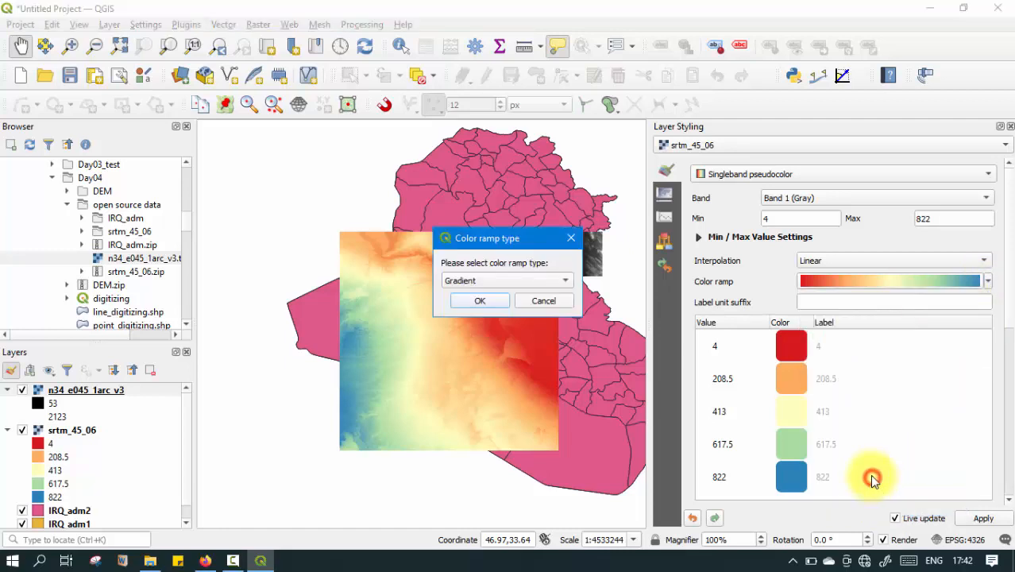
click(527, 281)
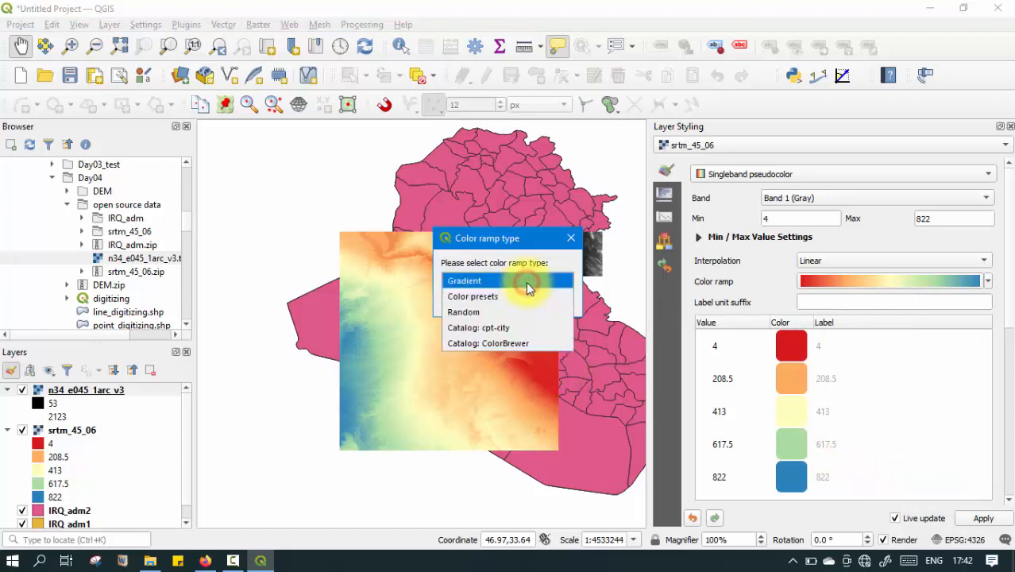
click(508, 332)
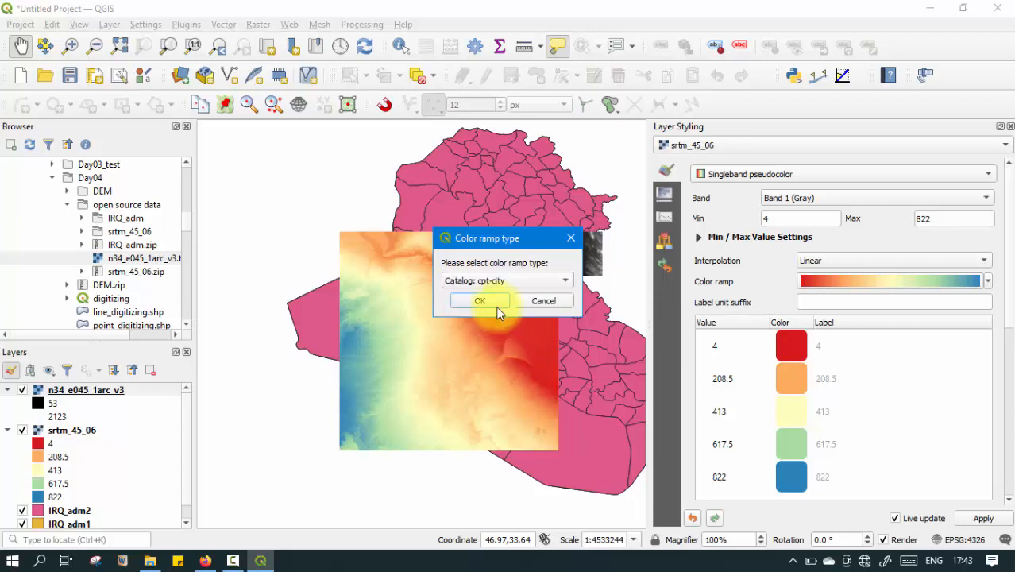
click(491, 302)
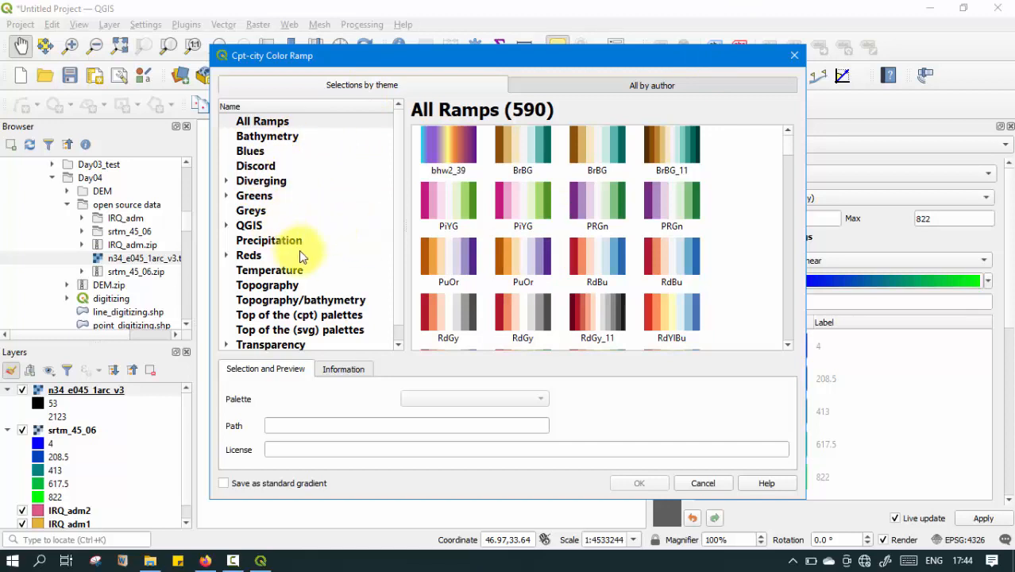
Choose the elevation palette from the Topography theme and apply it as the srtm_45_06 color ramp.
scroll(306, 238, down, 1)
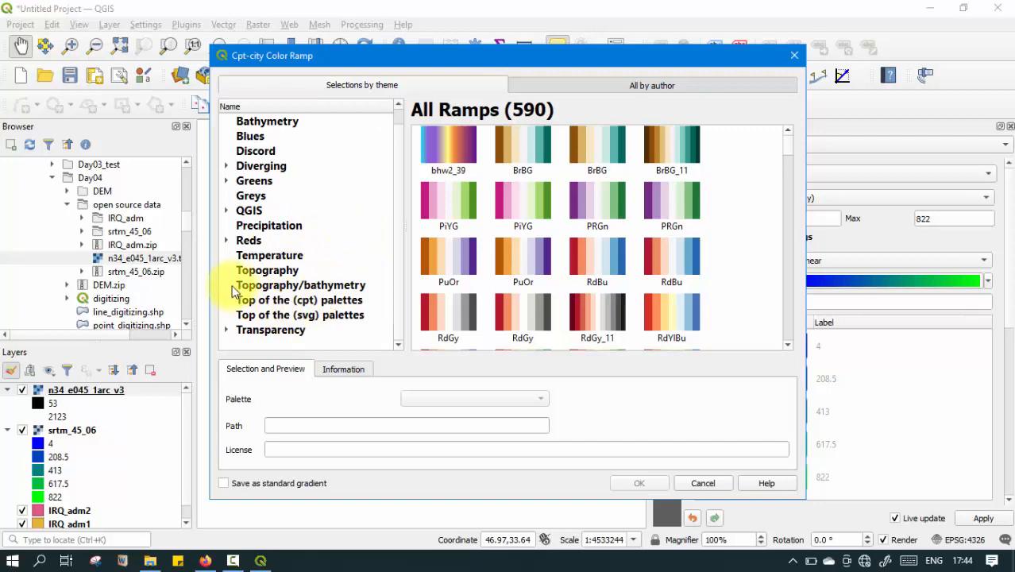
click(270, 271)
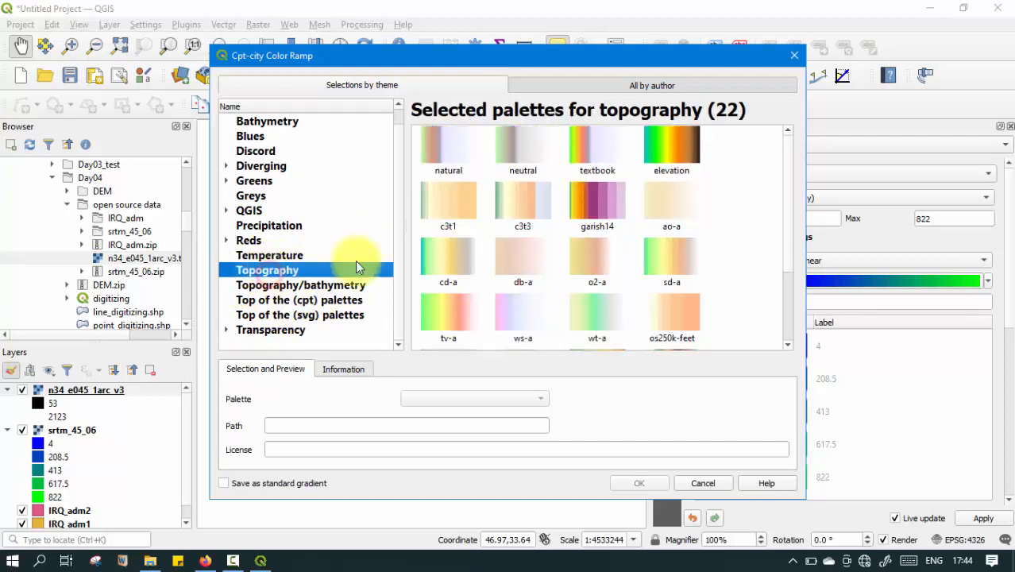
click(683, 154)
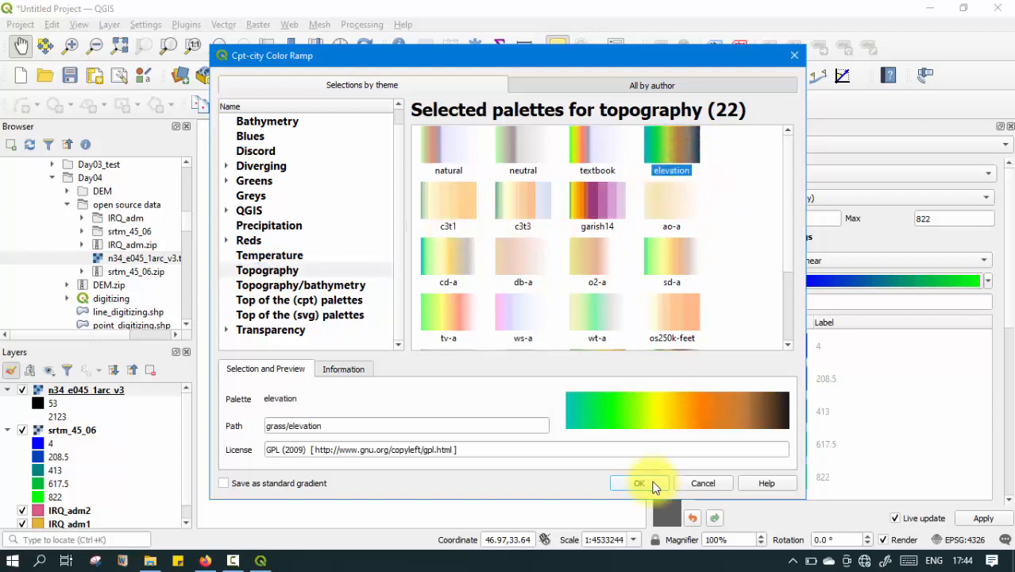
click(648, 483)
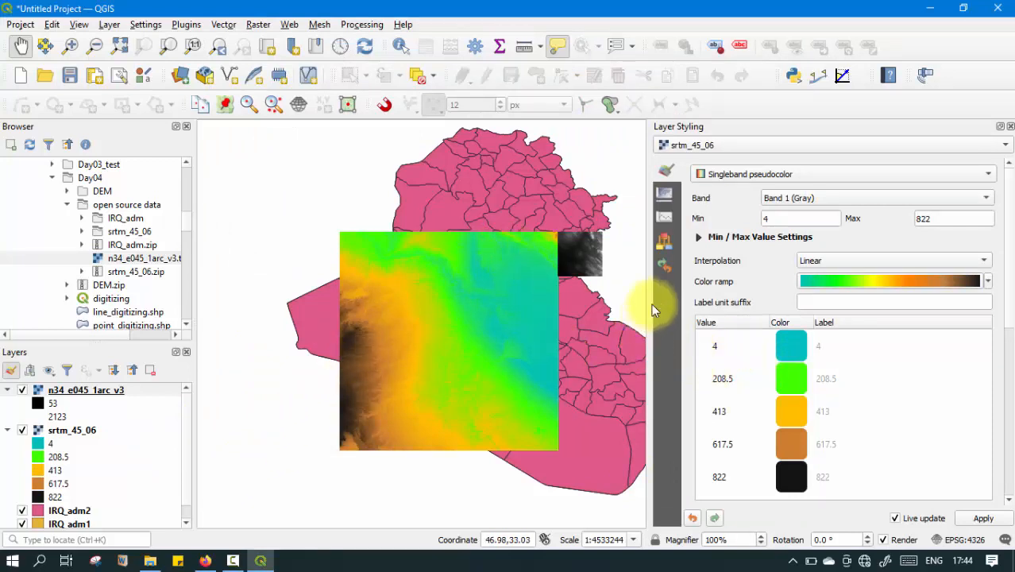
Change the srtm_45_06 renderer to Hillshade and inspect the shaded relief up close.
click(725, 181)
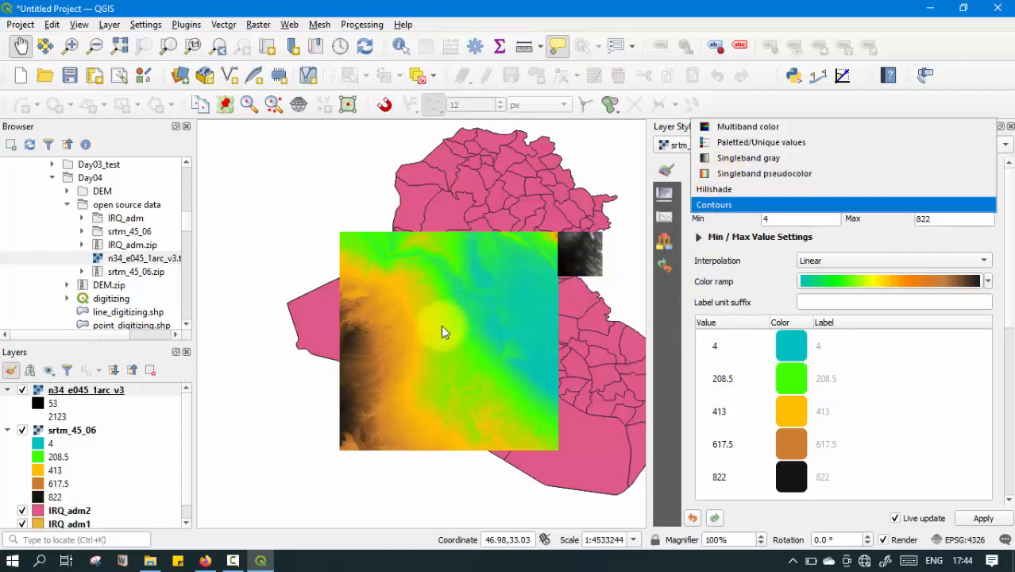
click(738, 188)
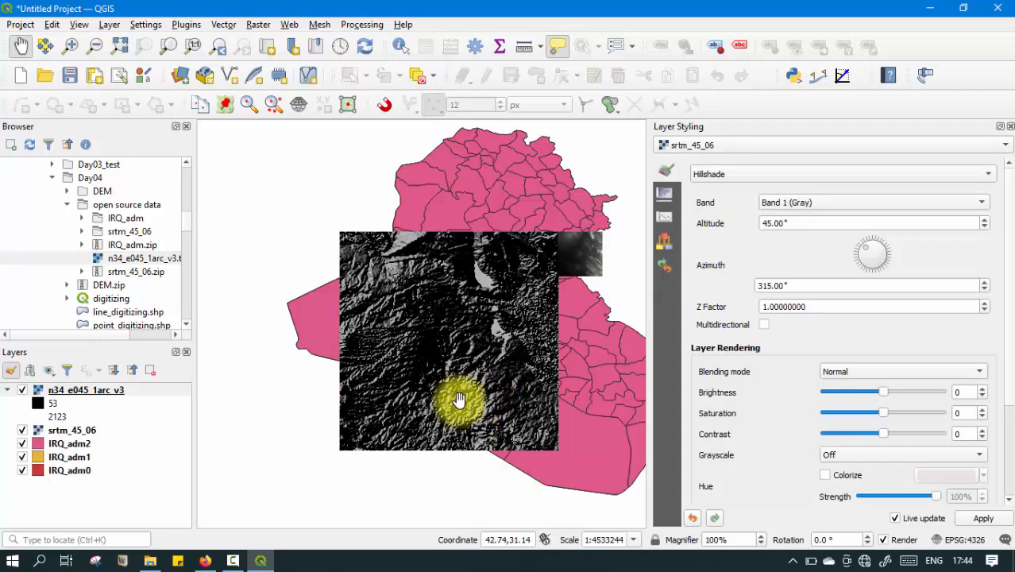
scroll(408, 358, up, 1)
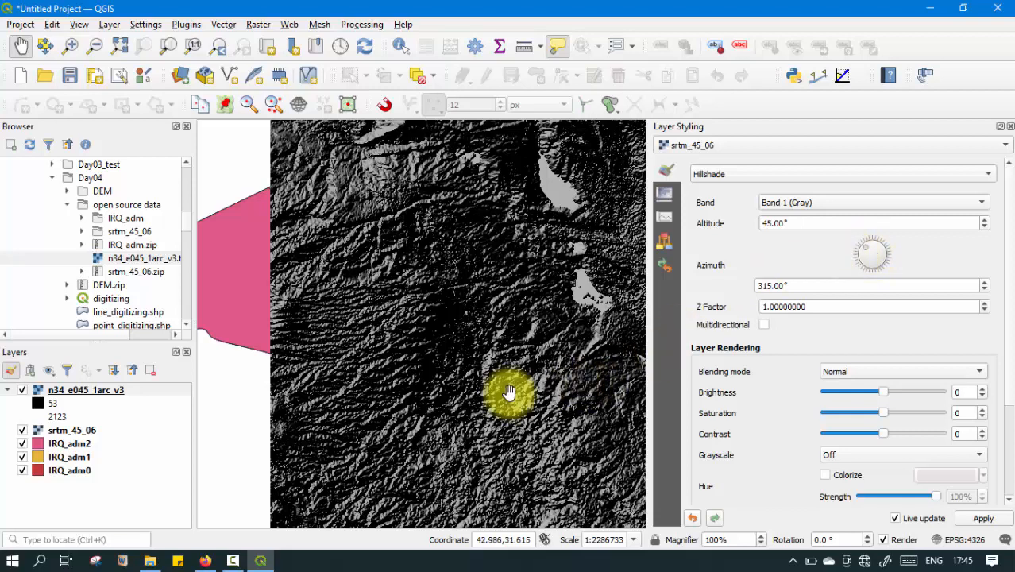
scroll(413, 301, down, 1)
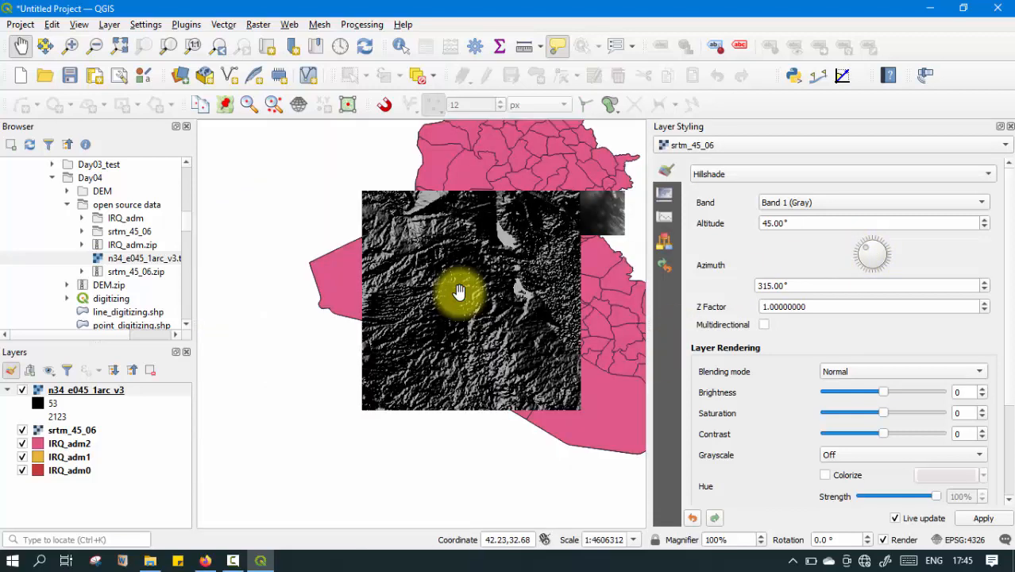